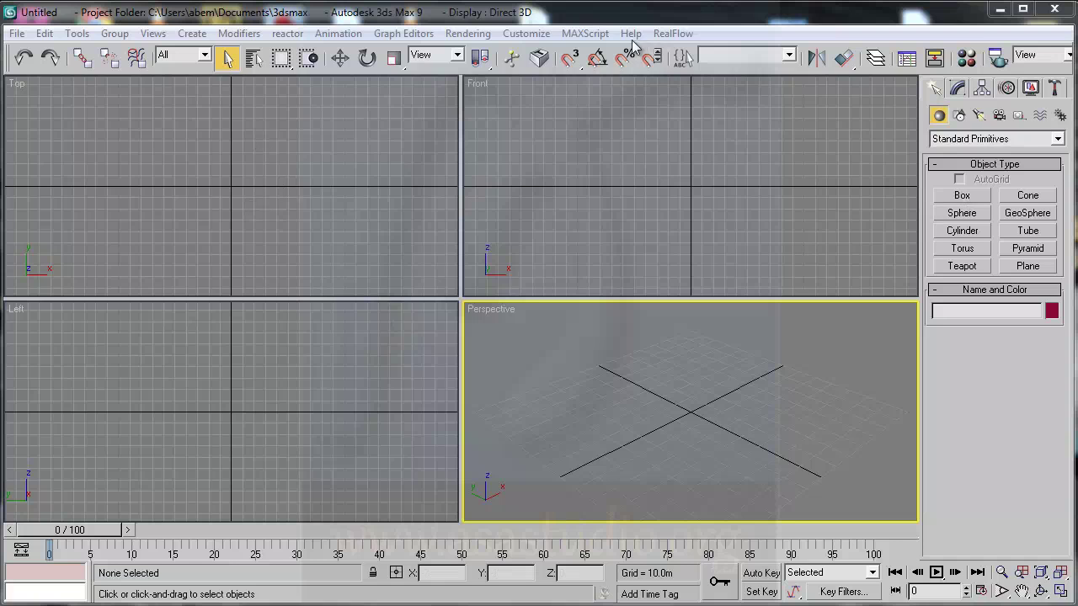
# Change the system unit scale to 1 unit = 1.0 Centimeters, keeping displayed units in meters.
pyautogui.click(528, 35)
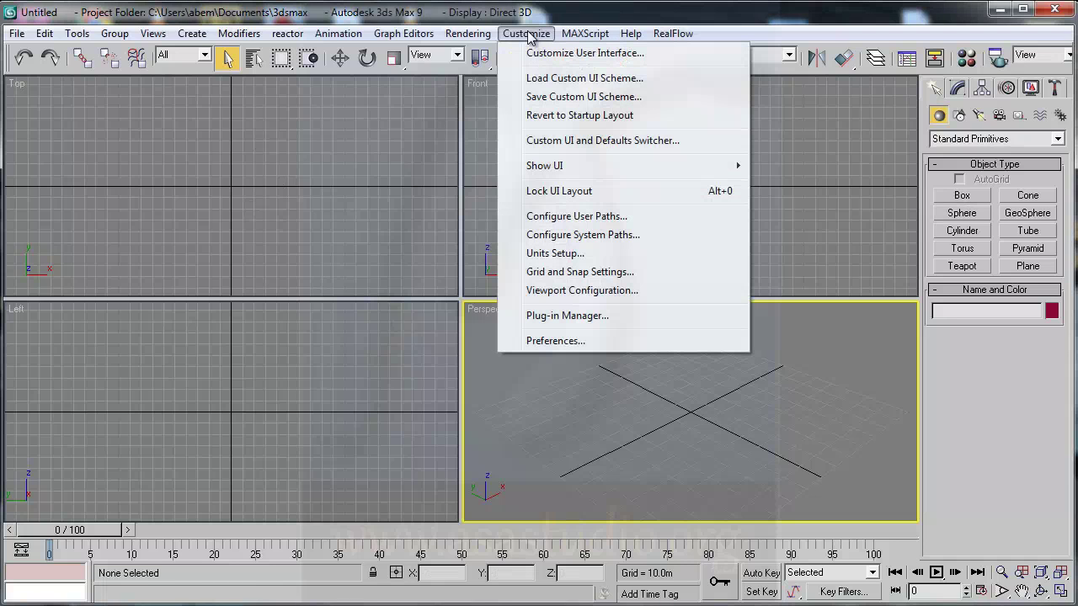
pyautogui.click(556, 255)
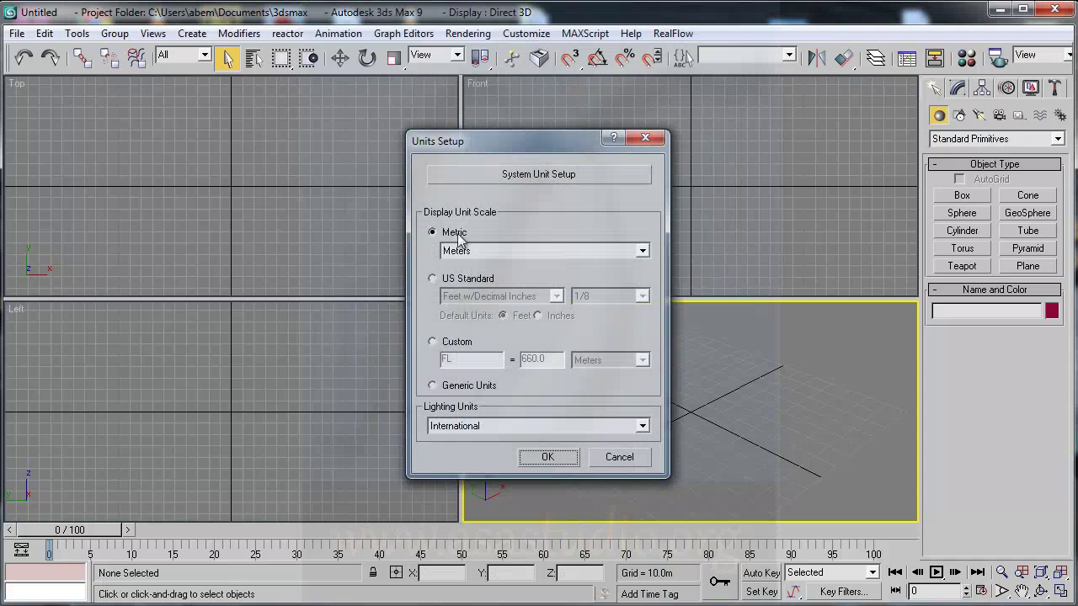
pyautogui.click(530, 177)
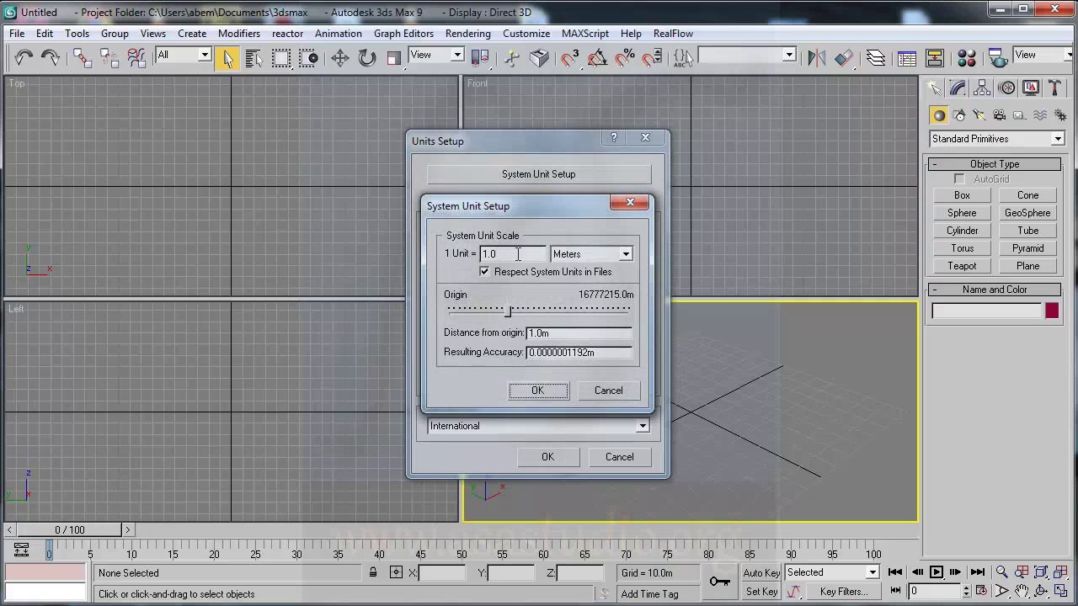
pyautogui.click(626, 254)
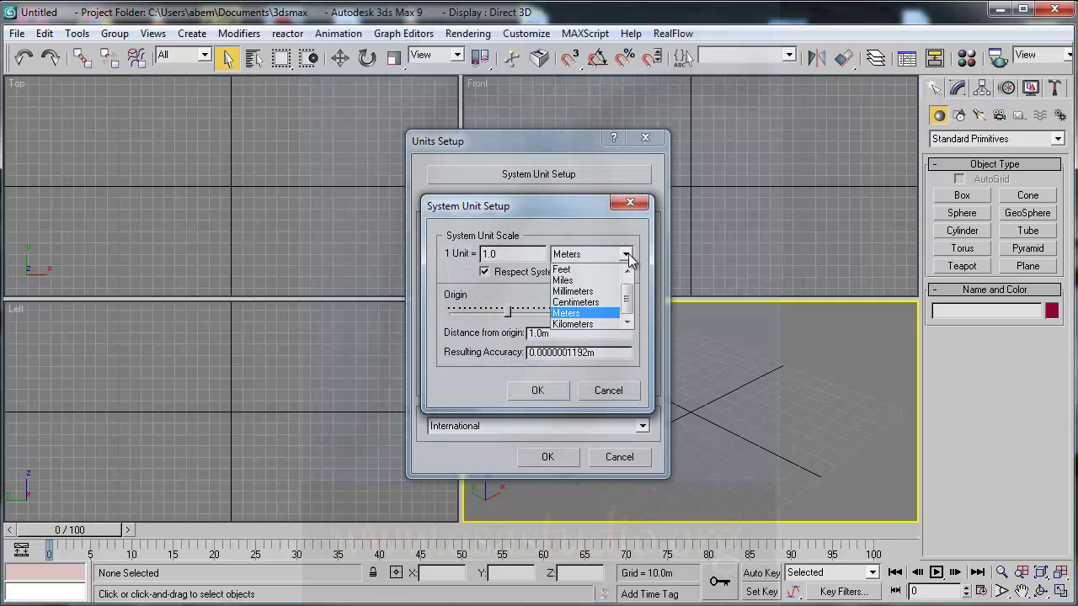
pyautogui.click(610, 302)
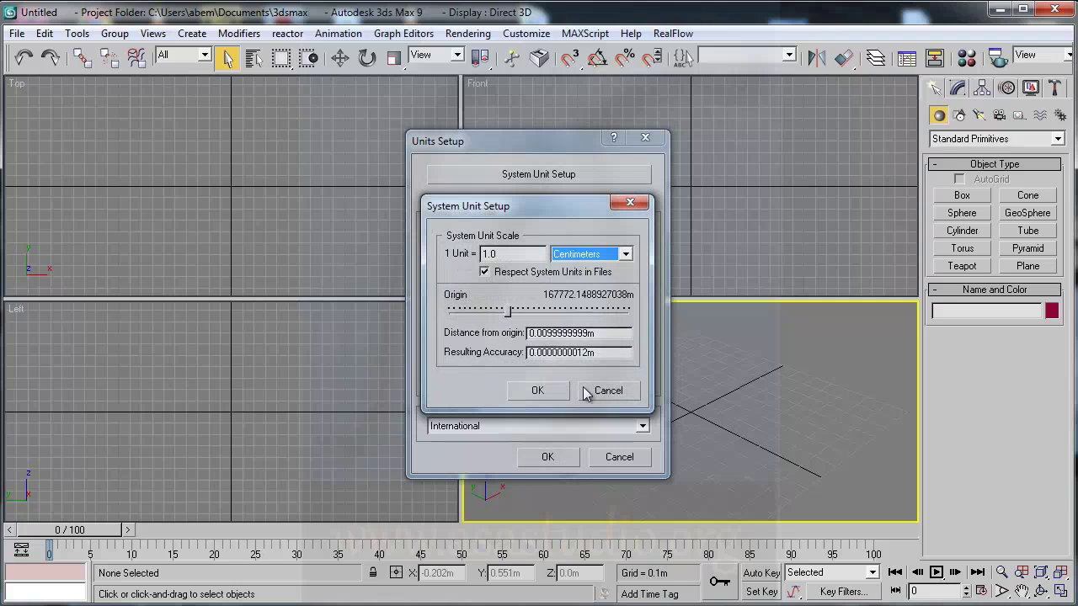
pyautogui.click(539, 389)
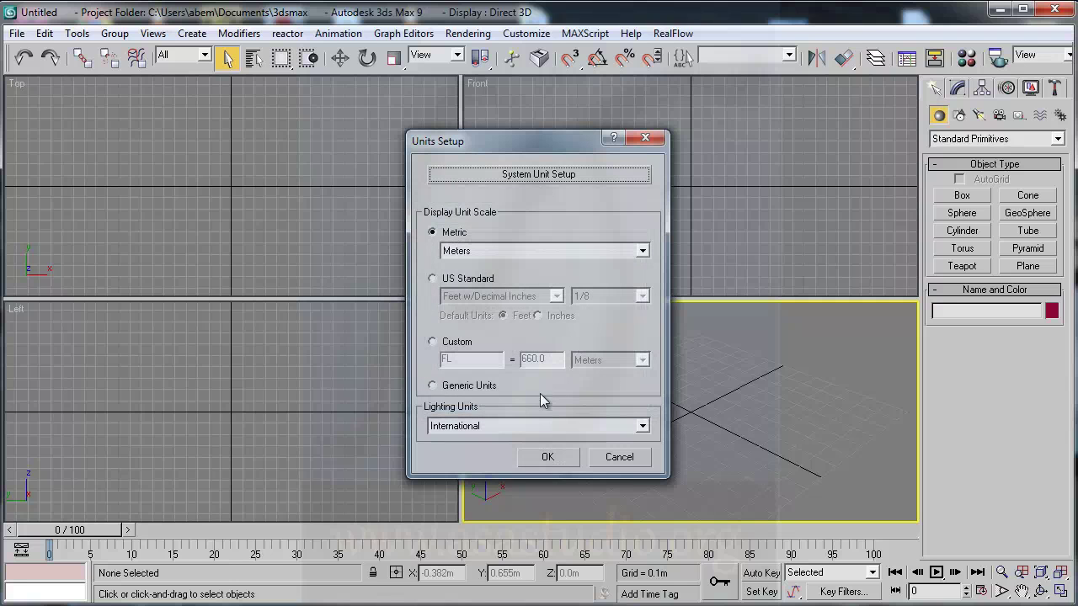
pyautogui.click(548, 458)
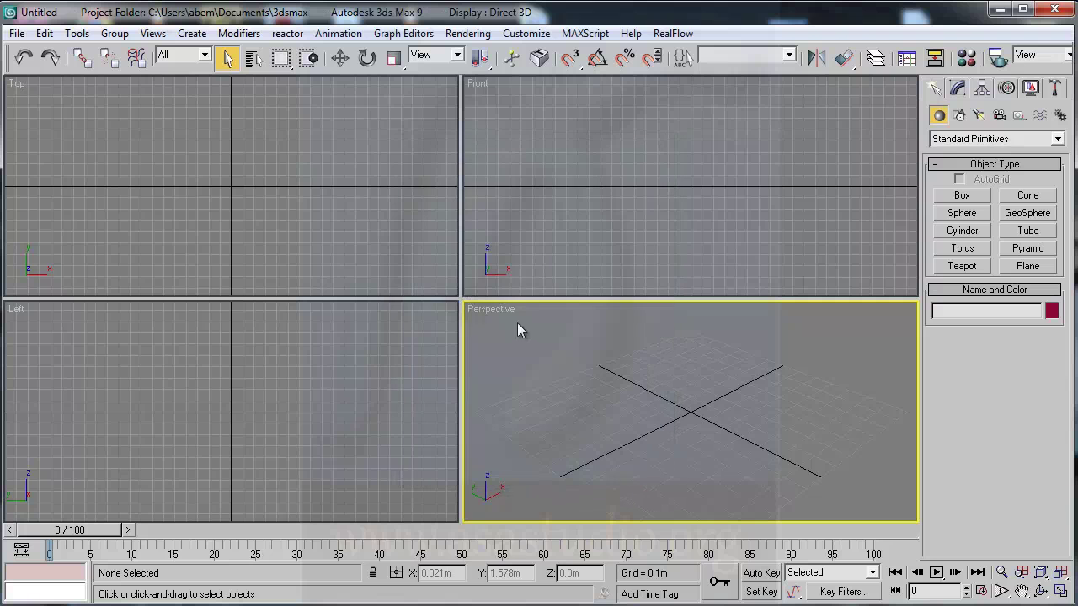
# Draw a box in the Top viewport and set its length to 12m.
pyautogui.click(962, 195)
pyautogui.moveTo(174, 135); pyautogui.dragTo(284, 221)
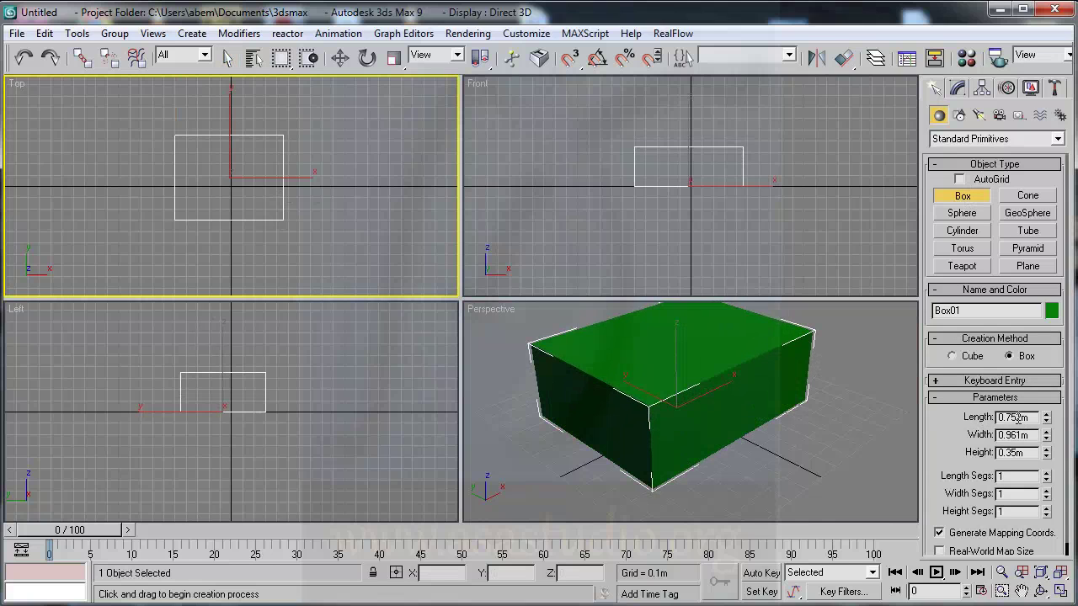
pyautogui.doubleClick(1021, 417)
pyautogui.write('1m')
pyautogui.doubleClick(1021, 436)
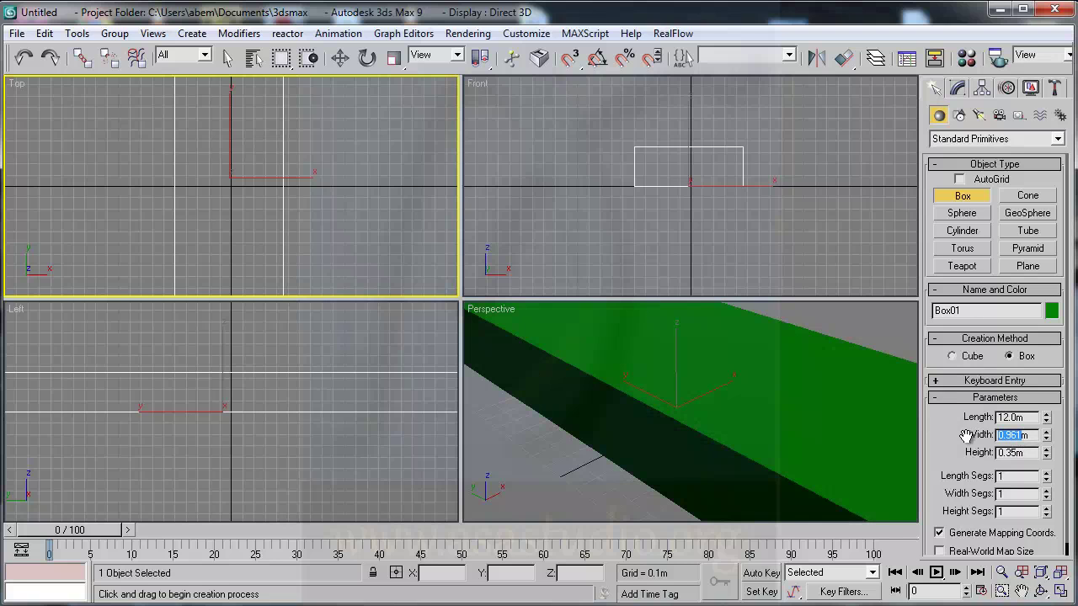
# Set the box width to 6m and height to 3m, and fit all views around it.
pyautogui.write('4m')
pyautogui.moveTo(1003, 435); pyautogui.dragTo(983, 435)
pyautogui.click(1021, 453)
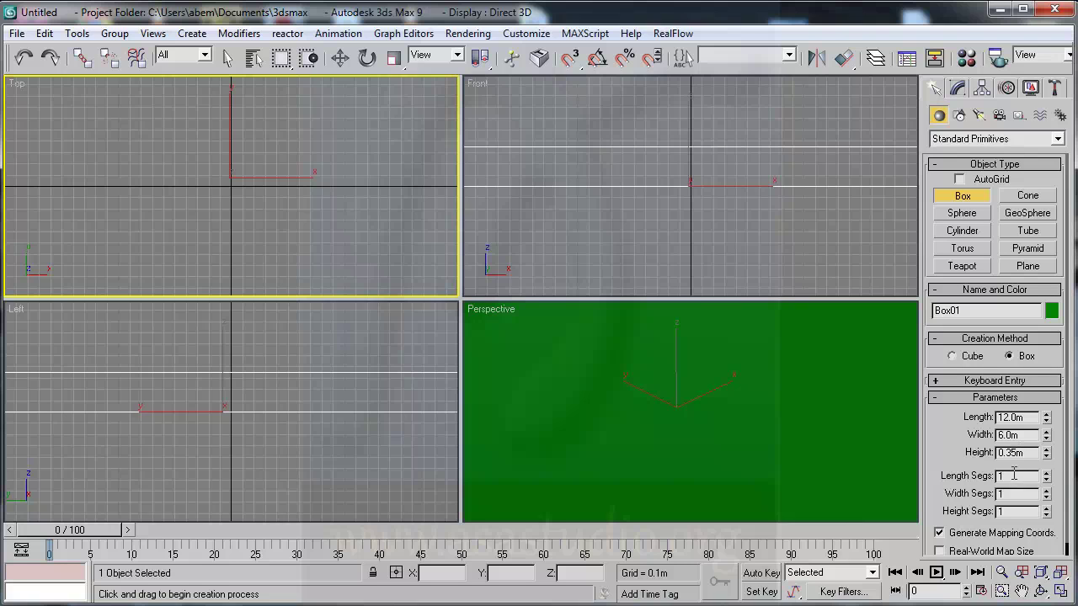
pyautogui.moveTo(1017, 452); pyautogui.dragTo(984, 452)
pyautogui.write('3m')
pyautogui.click(1029, 435)
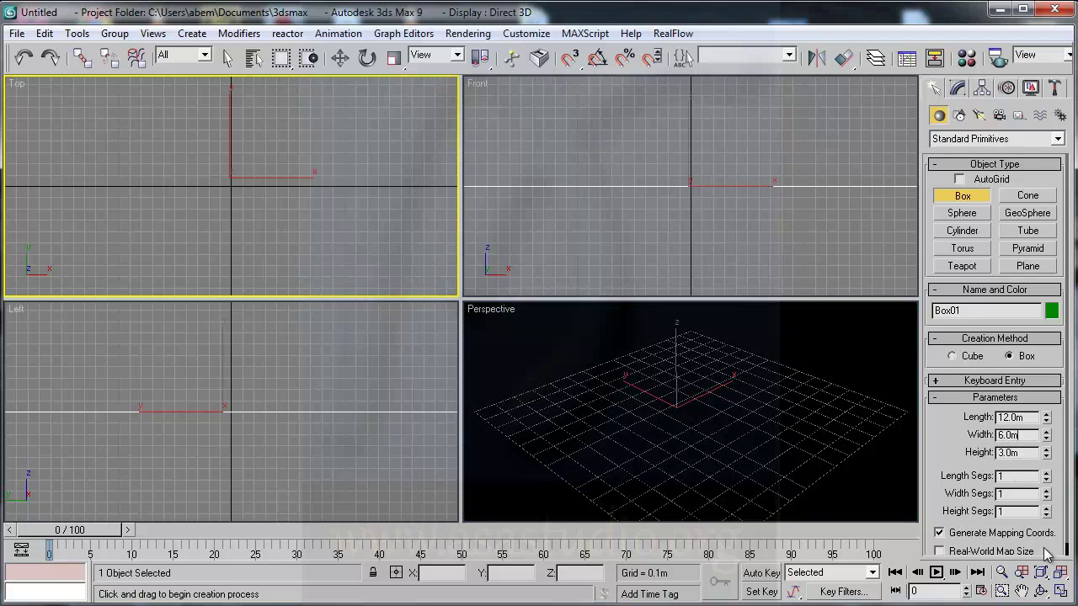
pyautogui.click(1059, 576)
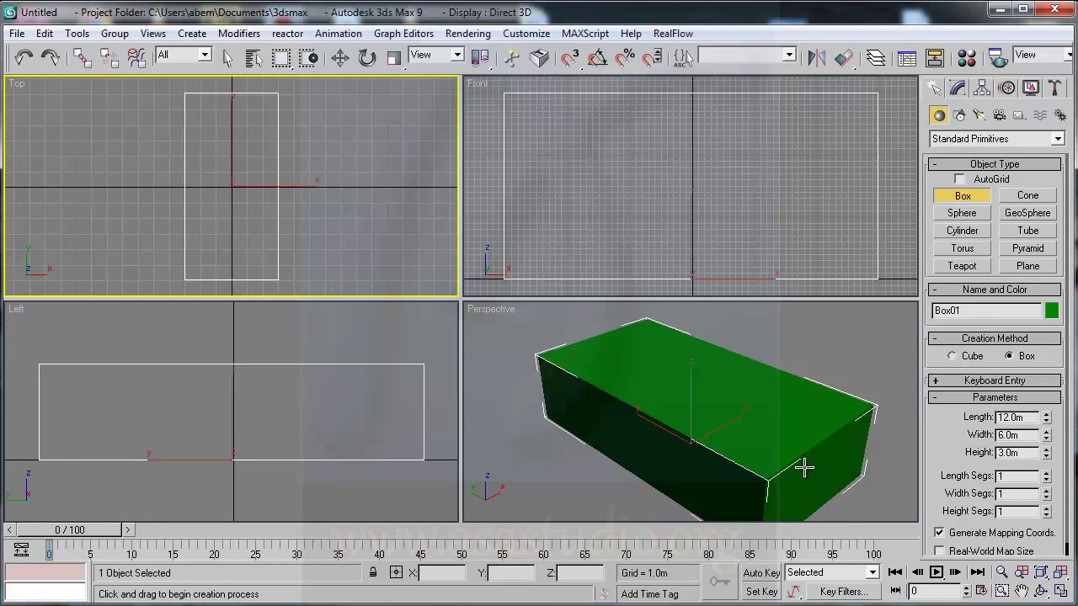
pyautogui.click(1018, 453)
# Add an Edit Poly modifier to the box.
pyautogui.click(957, 88)
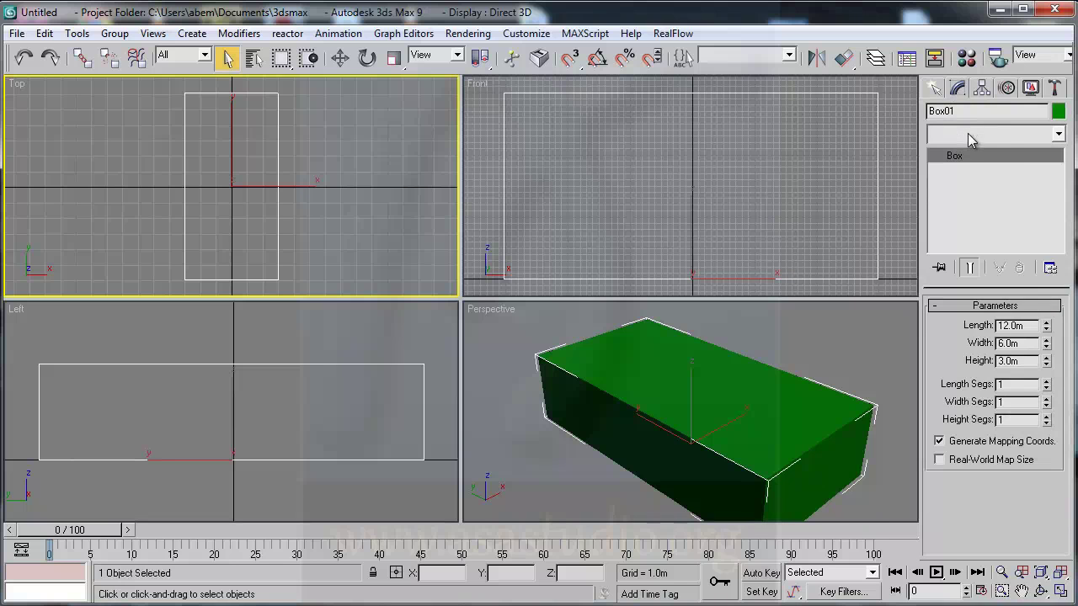
pyautogui.click(970, 136)
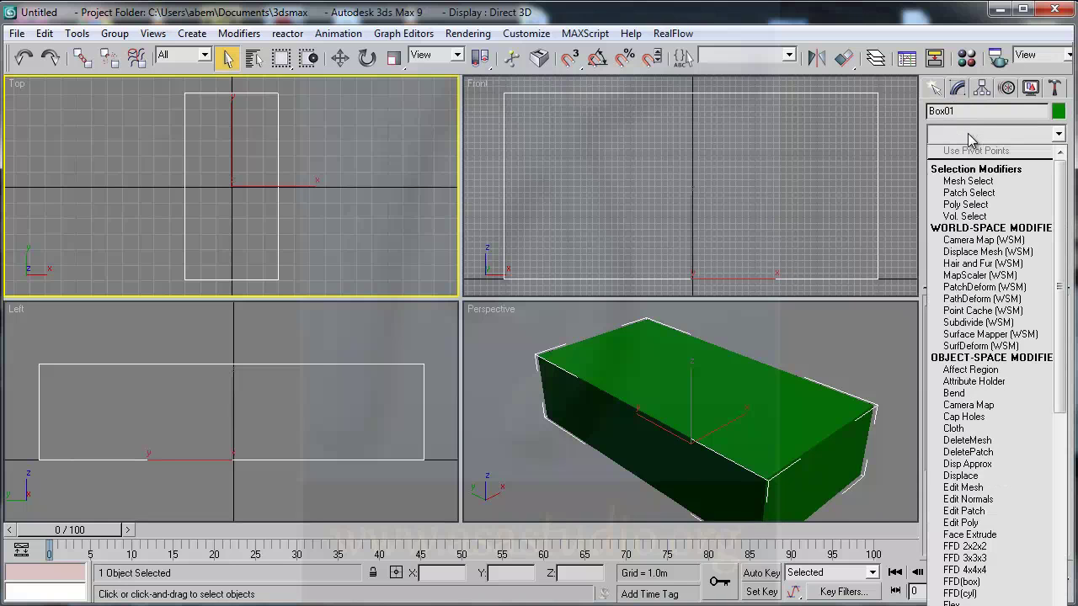
pyautogui.click(988, 523)
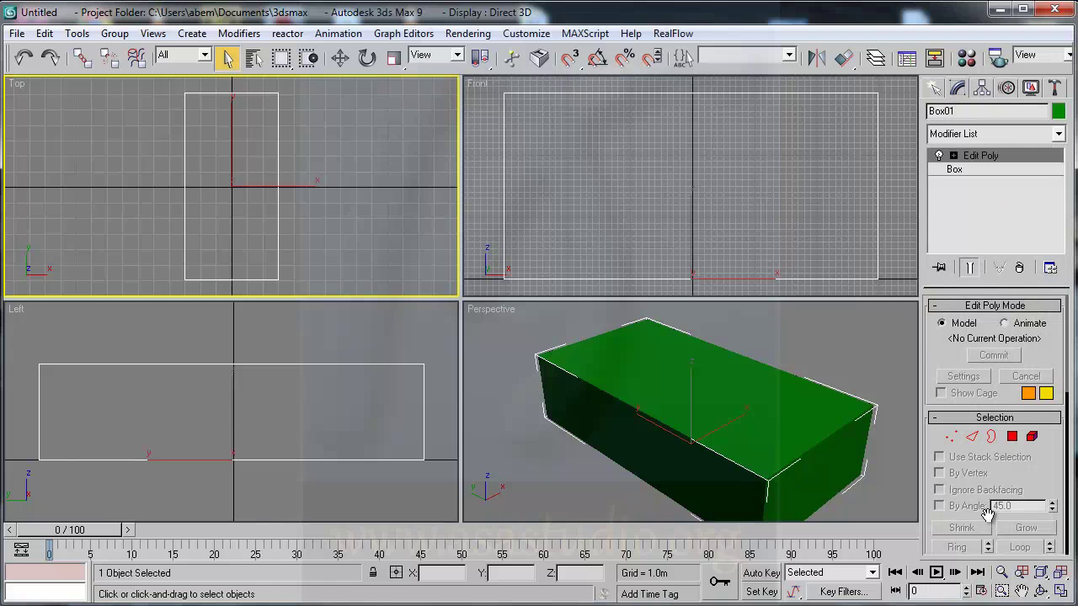
# Switch to Polygon level and select the box's top face.
pyautogui.click(954, 157)
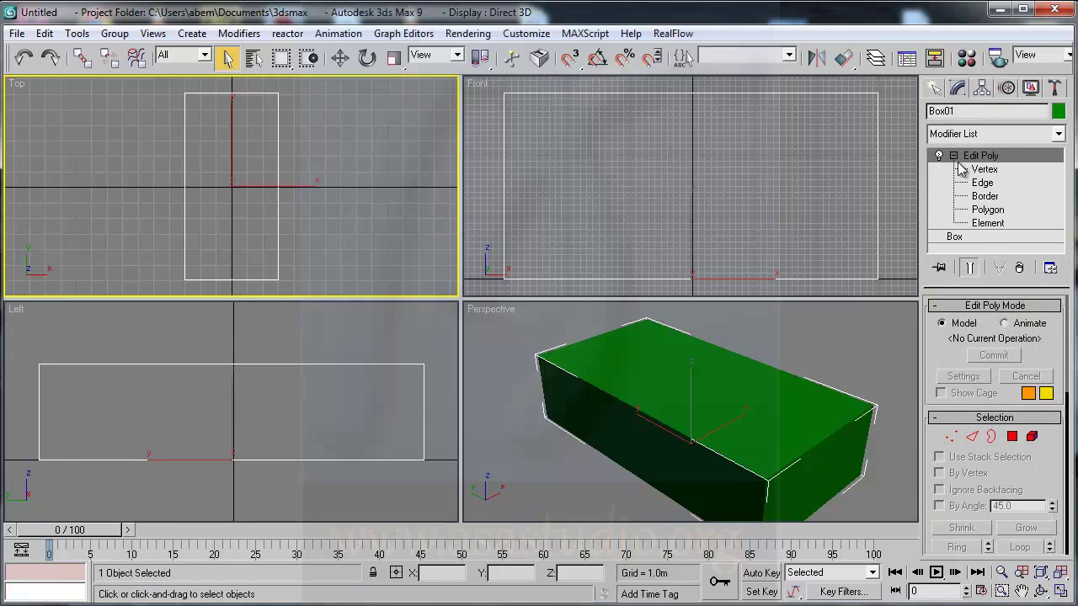
pyautogui.click(984, 210)
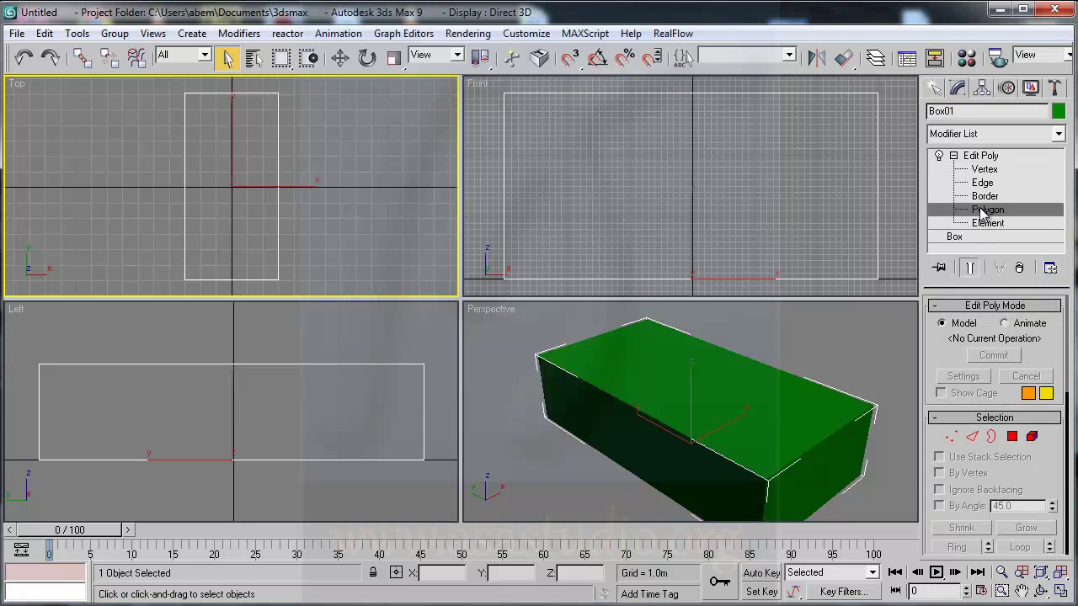
pyautogui.click(690, 399)
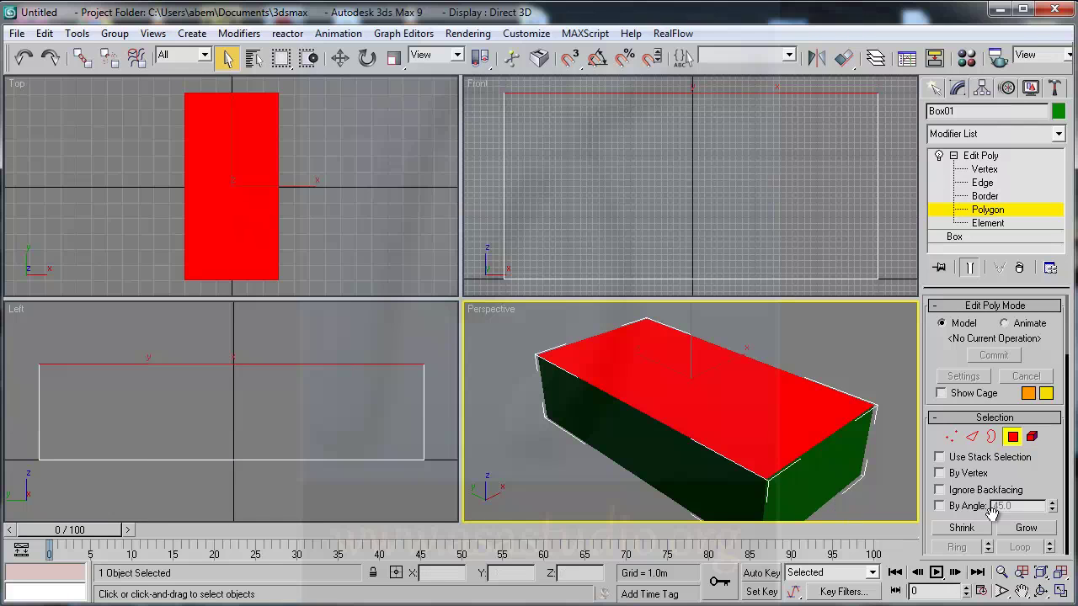
pyautogui.moveTo(1039, 469); pyautogui.dragTo(1045, 426)
pyautogui.scroll(-5, 1044, 426)
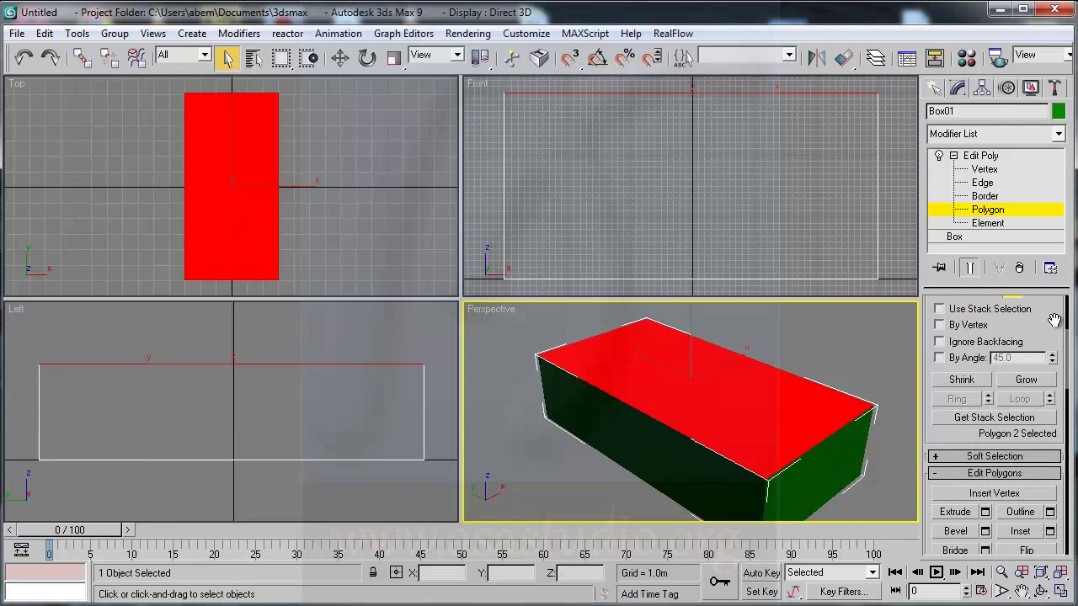
# Bevel the top face with a 1.5m outward outline to form the roof overhang.
pyautogui.click(985, 516)
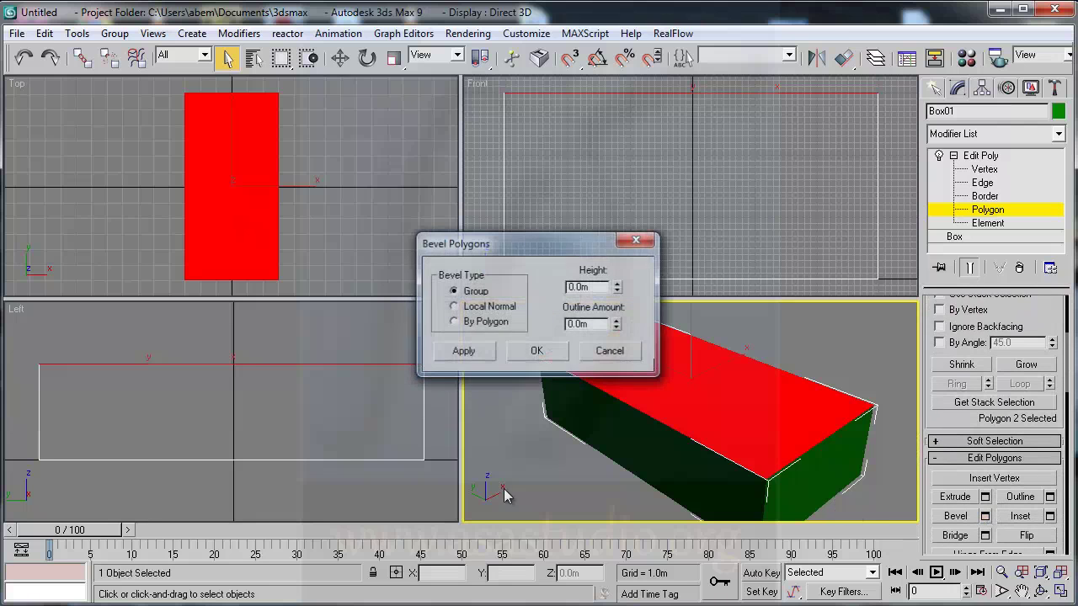
pyautogui.moveTo(548, 244); pyautogui.dragTo(307, 317)
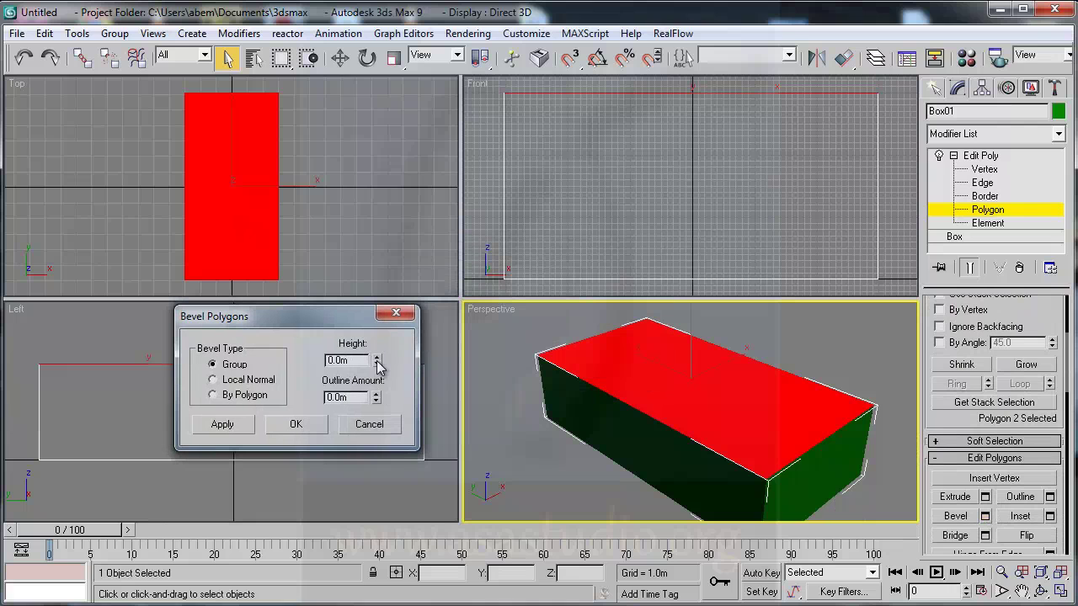
pyautogui.moveTo(376, 401); pyautogui.dragTo(378, 231)
pyautogui.moveTo(335, 381); pyautogui.dragTo(259, 497)
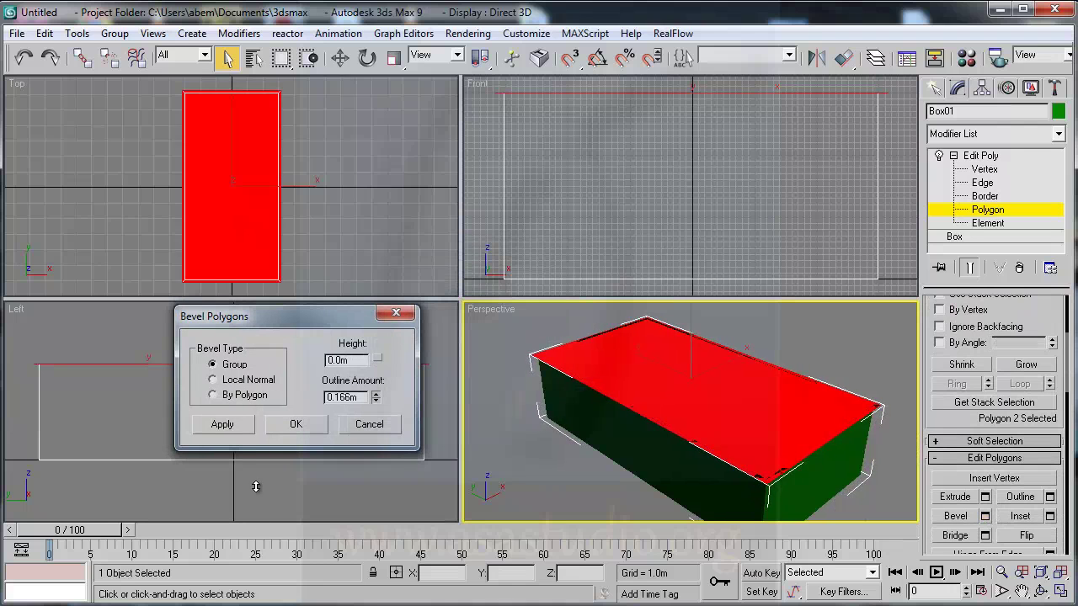
pyautogui.doubleClick(361, 397)
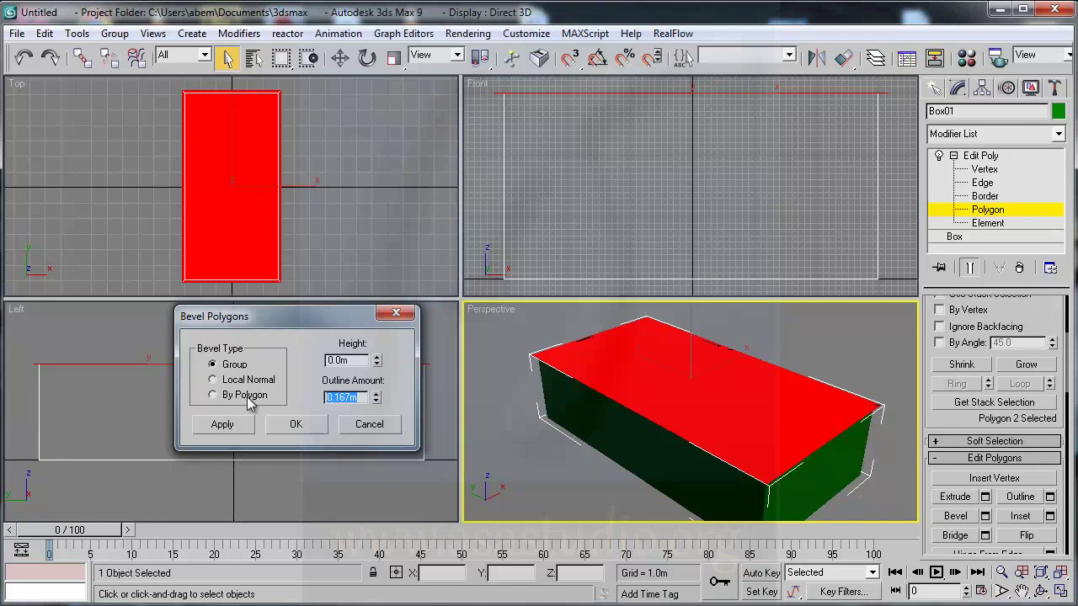
pyautogui.write('1.5')
pyautogui.click(363, 359)
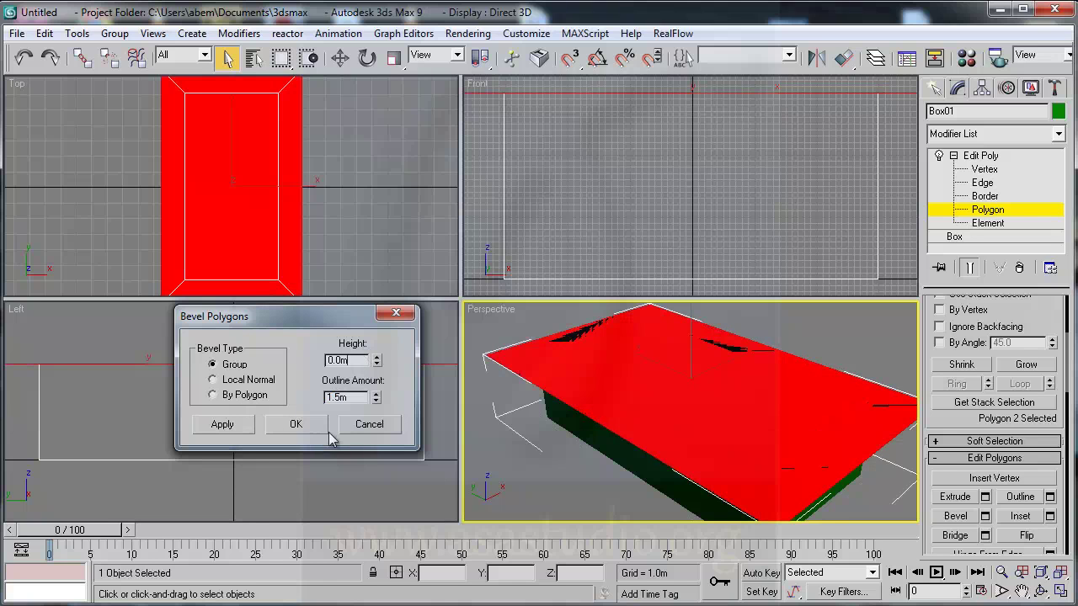
pyautogui.click(223, 424)
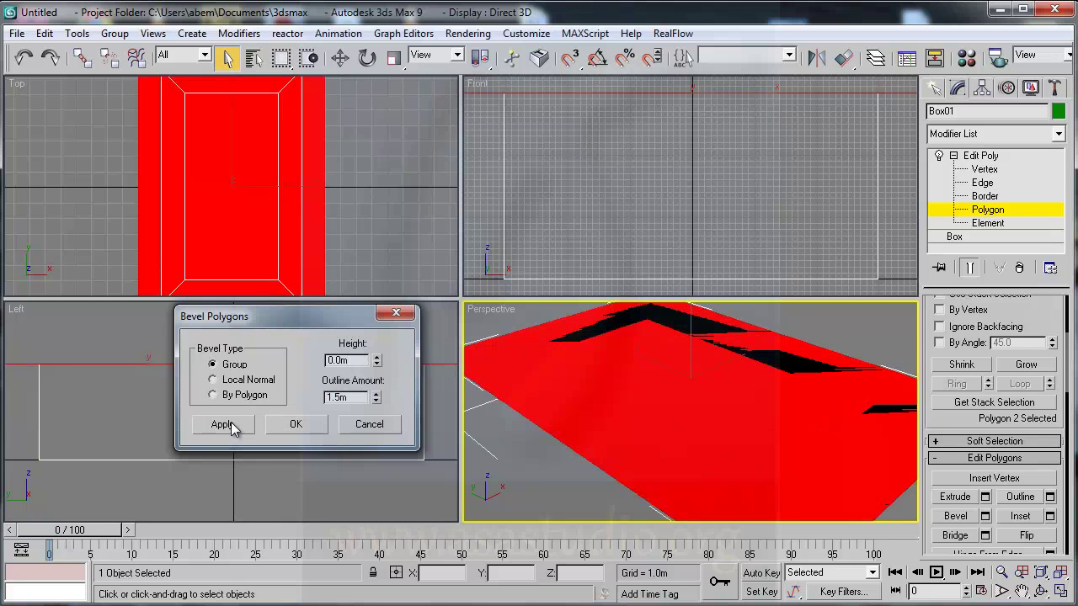
# Bevel the top 2.3m high, tapering inward into a hip roof; fit views and exit Polygon level.
pyautogui.doubleClick(355, 397)
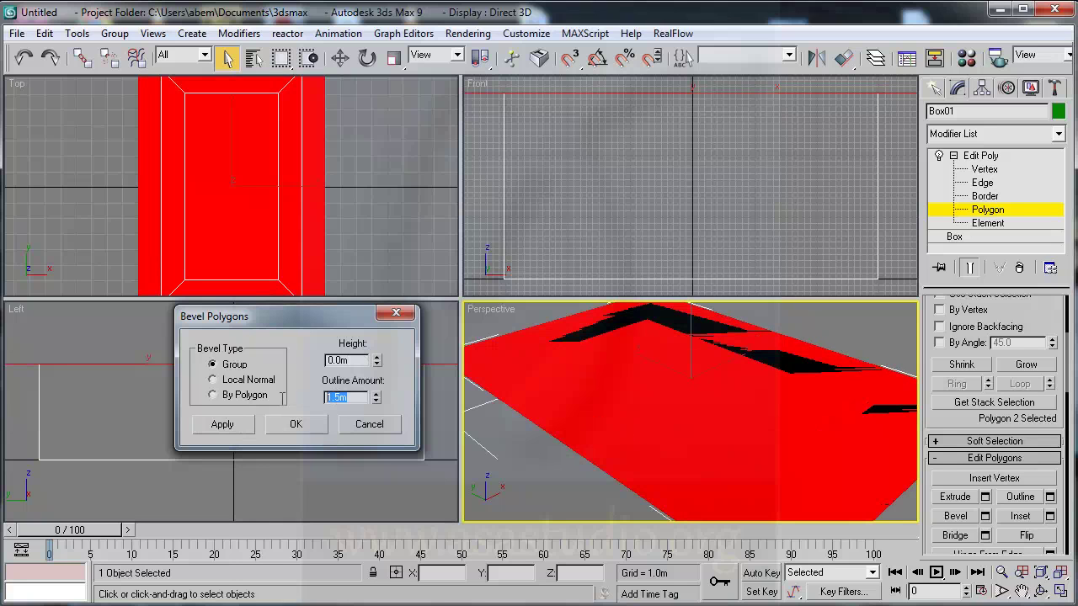
pyautogui.click(357, 360)
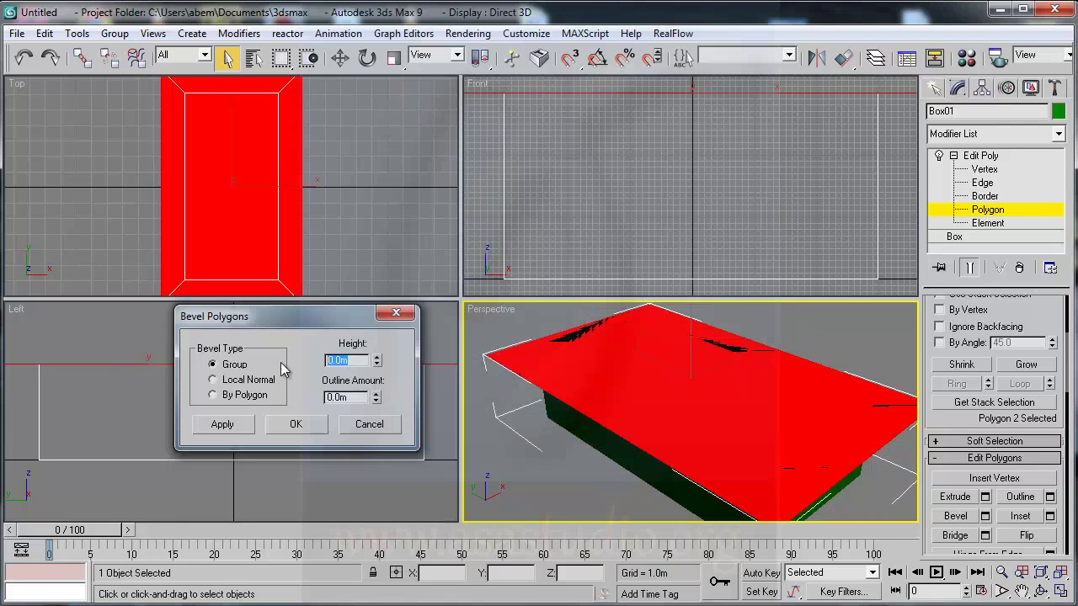
pyautogui.write('2.3')
pyautogui.click(350, 399)
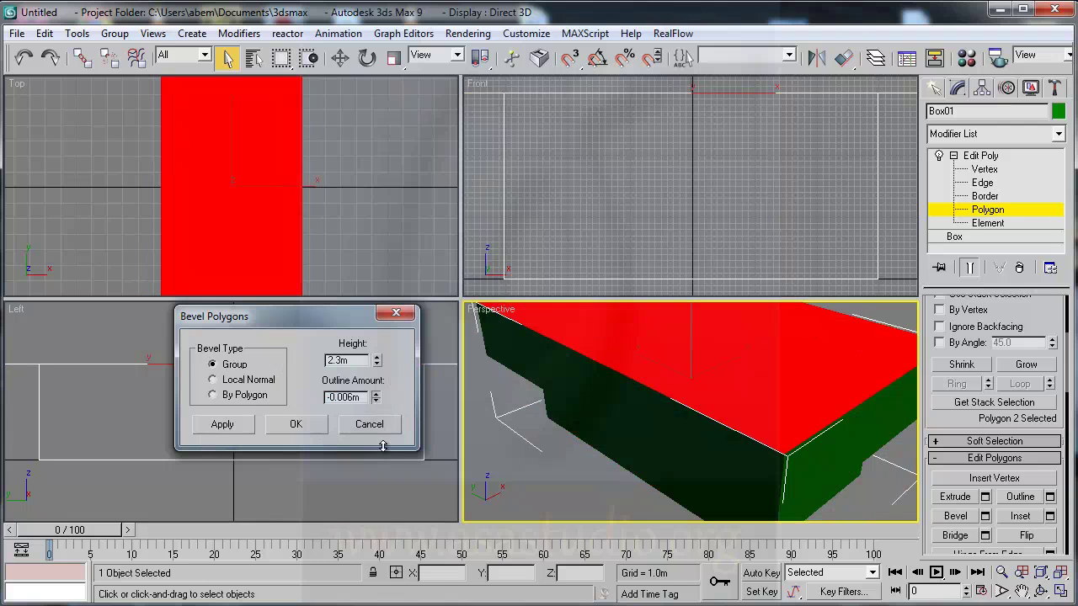
pyautogui.press('BackSpace')
pyautogui.press('BackSpace')
pyautogui.press('BackSpace')
pyautogui.moveTo(376, 400); pyautogui.dragTo(393, 473)
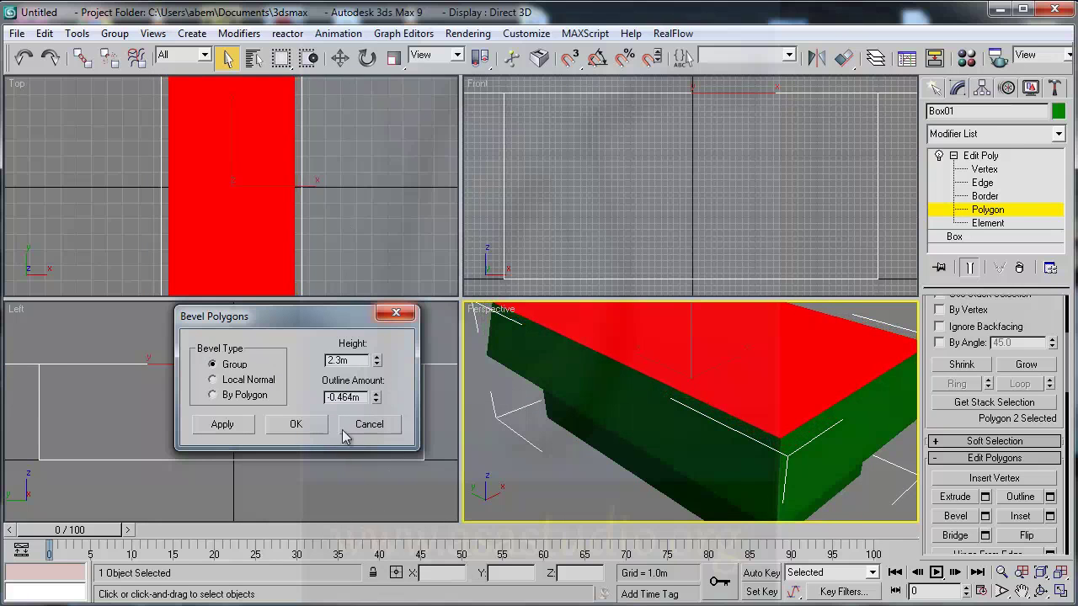
pyautogui.moveTo(376, 400)
pyautogui.mouseDown()
pyautogui.moveTo(387, 496)
pyautogui.moveTo(418, 230)
pyautogui.moveTo(441, 300)
pyautogui.moveTo(440, 381)
pyautogui.moveTo(440, 356)
pyautogui.mouseUp()
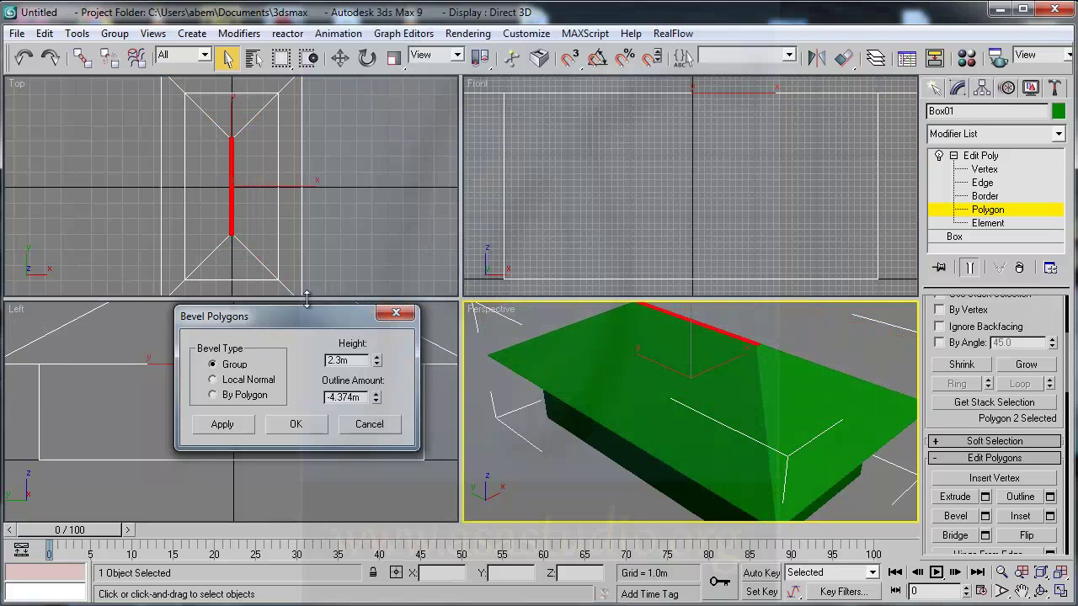
pyautogui.click(295, 426)
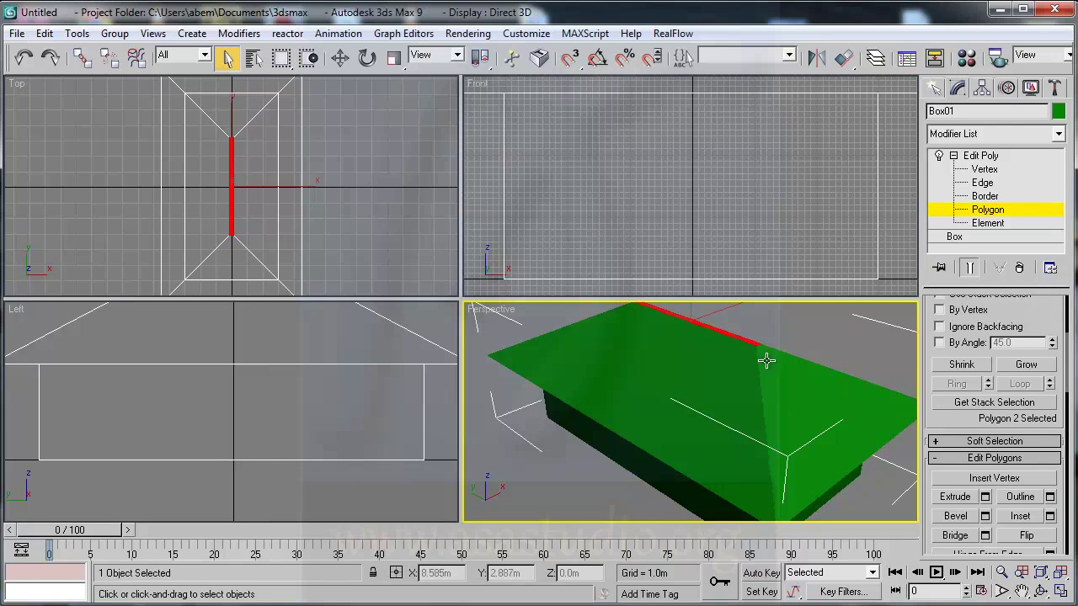
pyautogui.click(1060, 573)
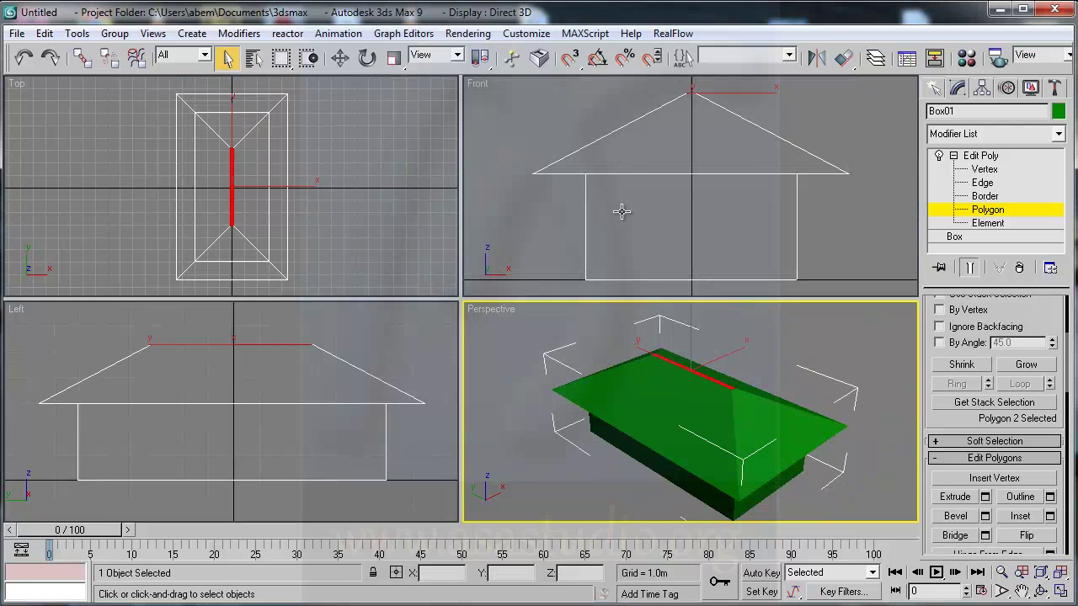
pyautogui.click(990, 213)
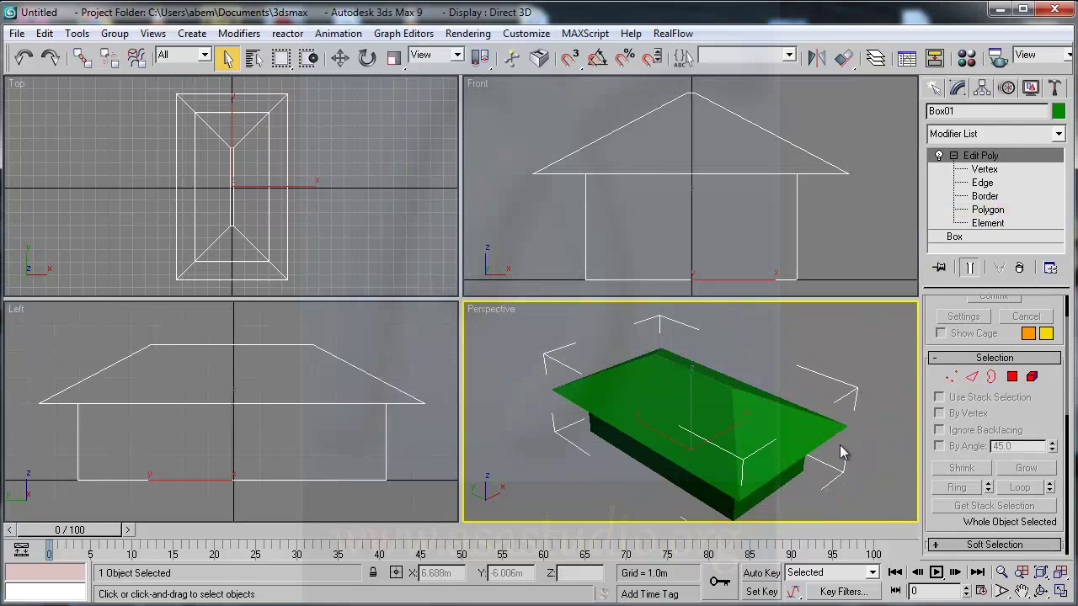
# Orbit the Perspective view to face the house front and select the front wall polygon.
pyautogui.click(1040, 591)
pyautogui.moveTo(699, 428)
pyautogui.mouseDown()
pyautogui.moveTo(674, 395)
pyautogui.moveTo(645, 384)
pyautogui.moveTo(747, 393)
pyautogui.moveTo(630, 371)
pyautogui.moveTo(637, 385)
pyautogui.moveTo(693, 385)
pyautogui.moveTo(679, 390)
pyautogui.moveTo(688, 378)
pyautogui.mouseUp()
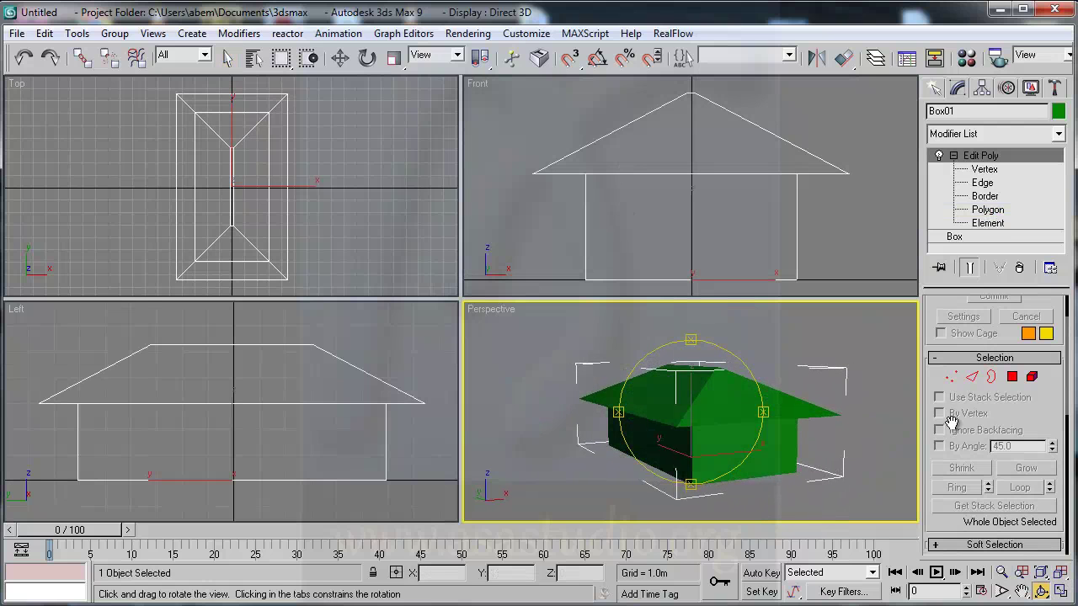
pyautogui.click(1013, 381)
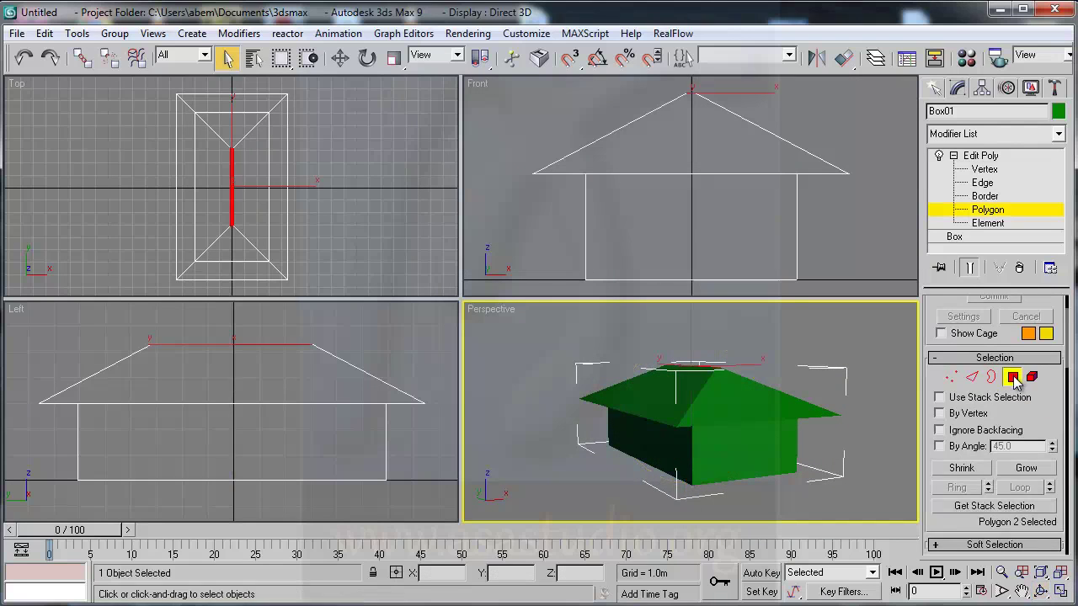
pyautogui.click(735, 442)
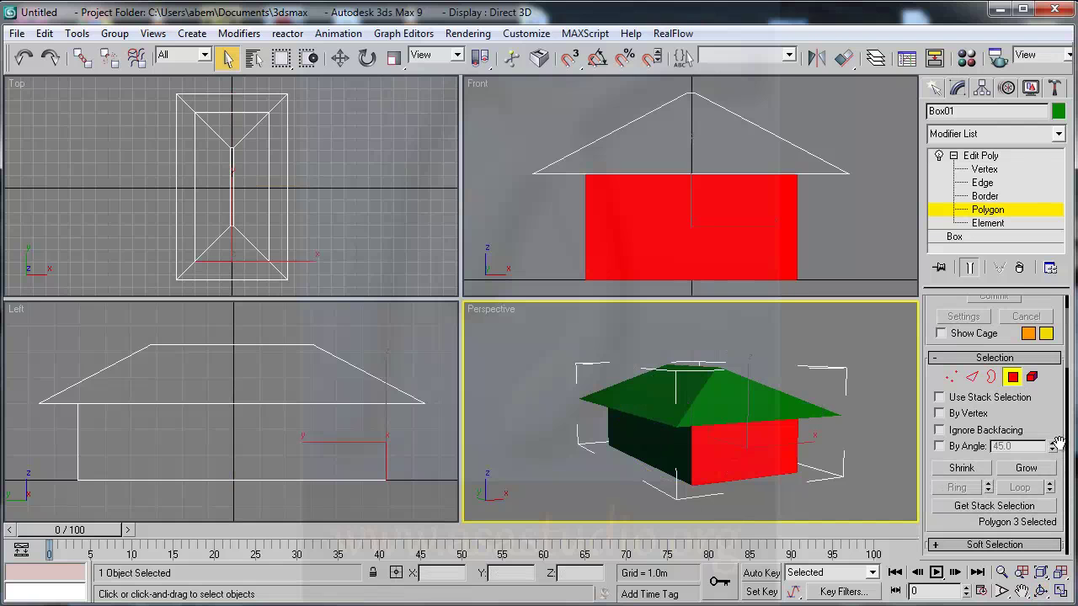
# Rename a material slot to HouseMat and convert it to a four-slot Multi/Sub-Object material.
pyautogui.click(970, 59)
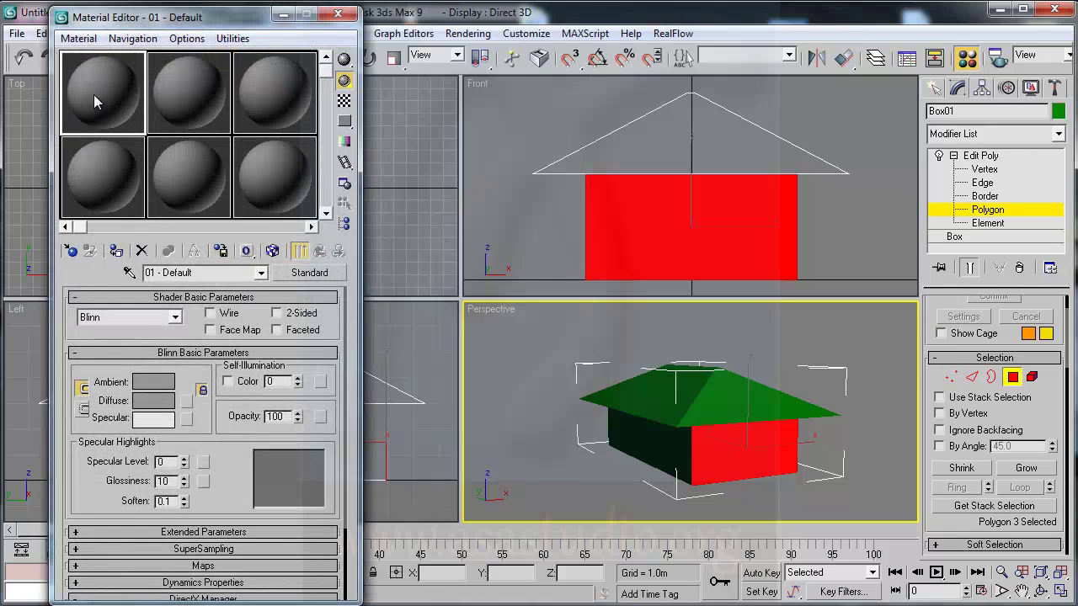
pyautogui.moveTo(202, 273); pyautogui.dragTo(101, 275)
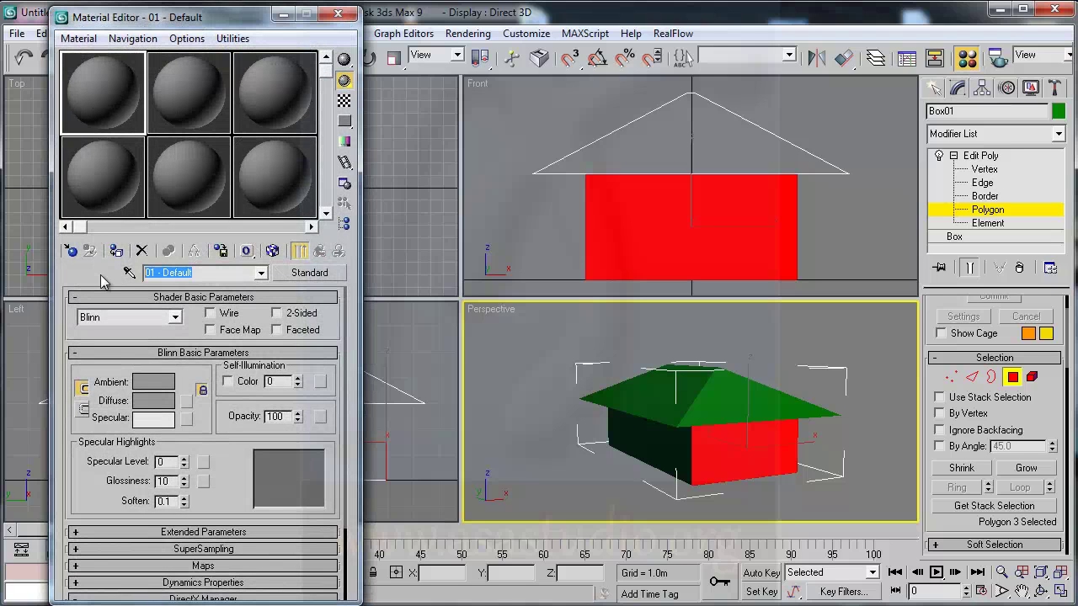
pyautogui.write('H')
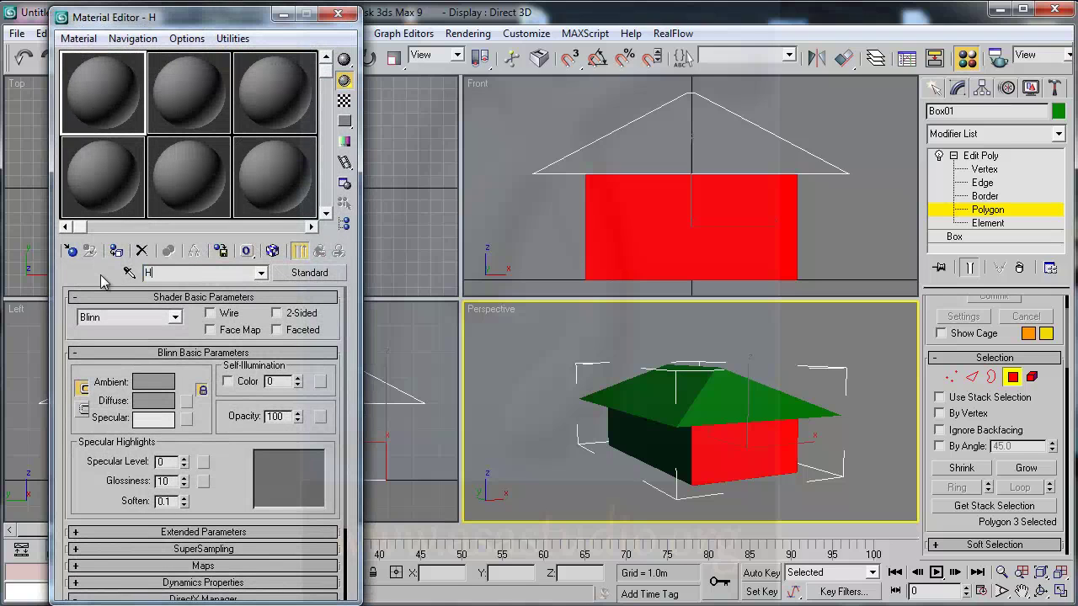
pyautogui.write('ouseMat')
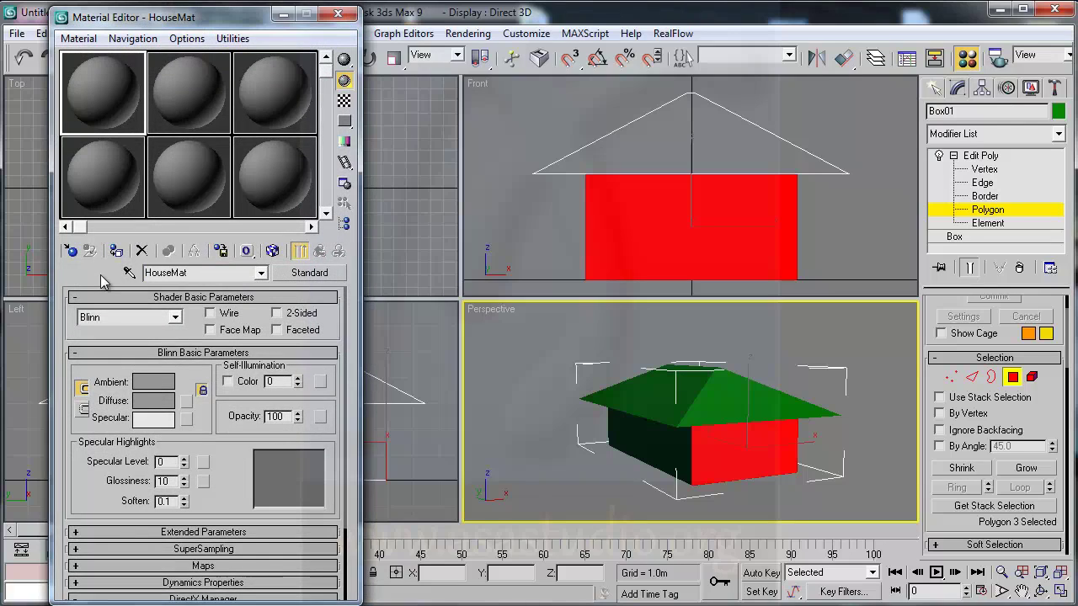
pyautogui.click(305, 274)
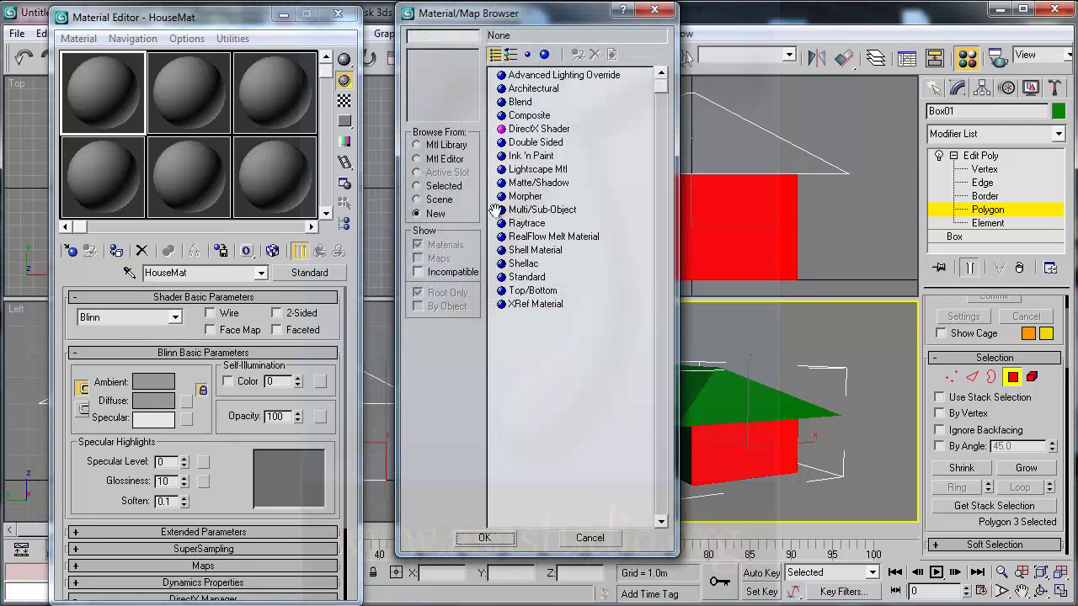
pyautogui.doubleClick(526, 211)
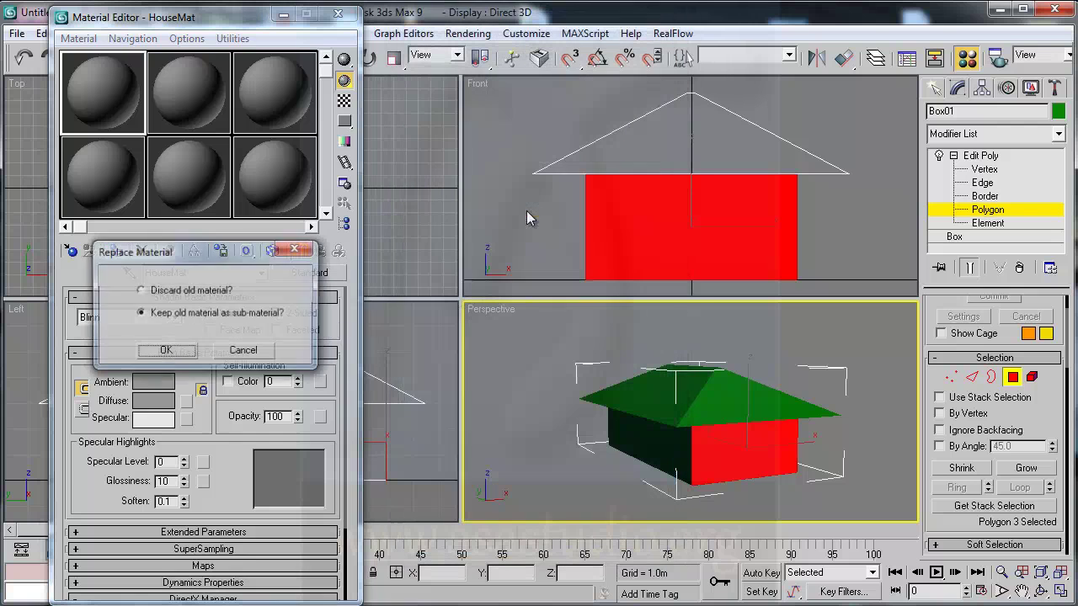
pyautogui.click(142, 291)
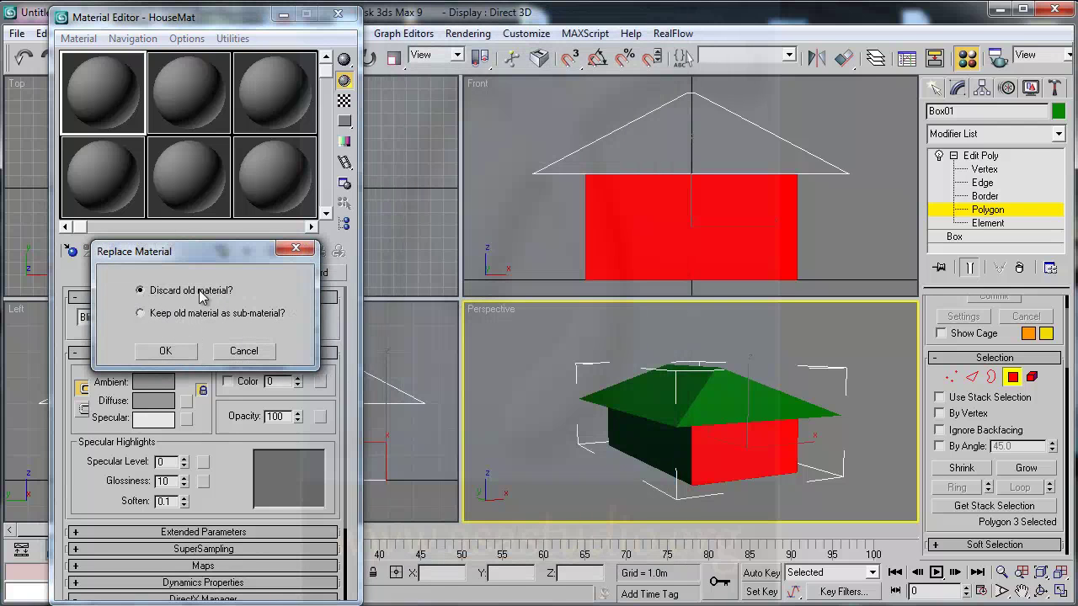
pyautogui.click(166, 351)
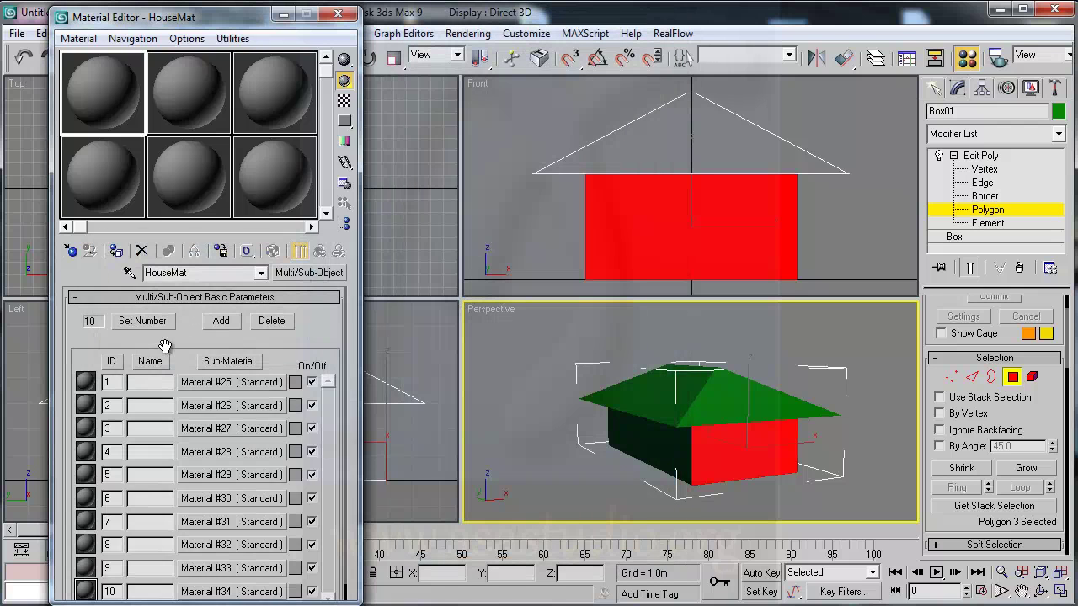
pyautogui.click(133, 323)
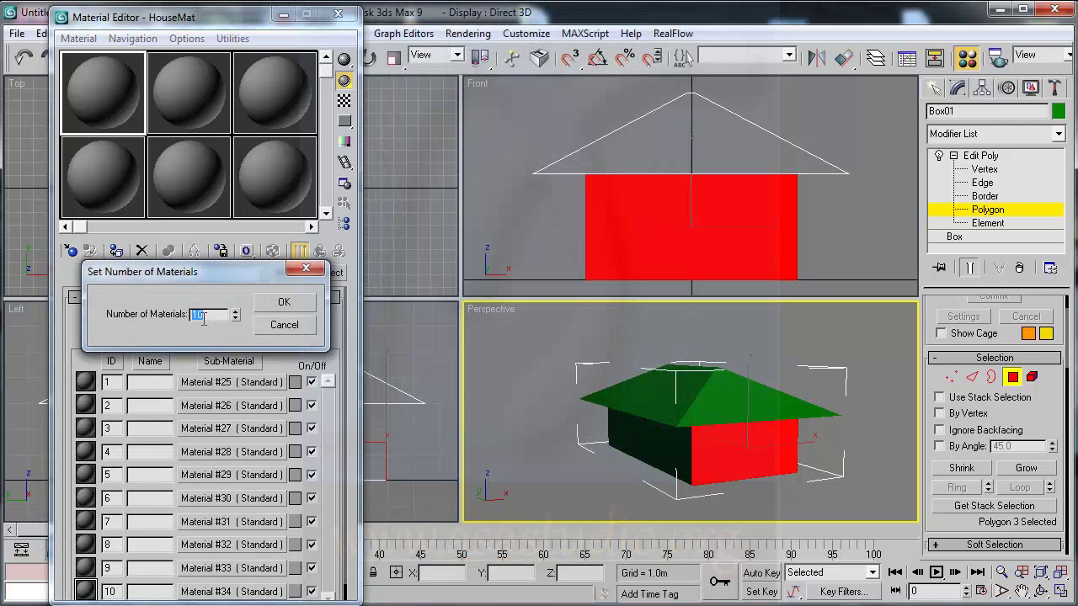
pyautogui.click(285, 303)
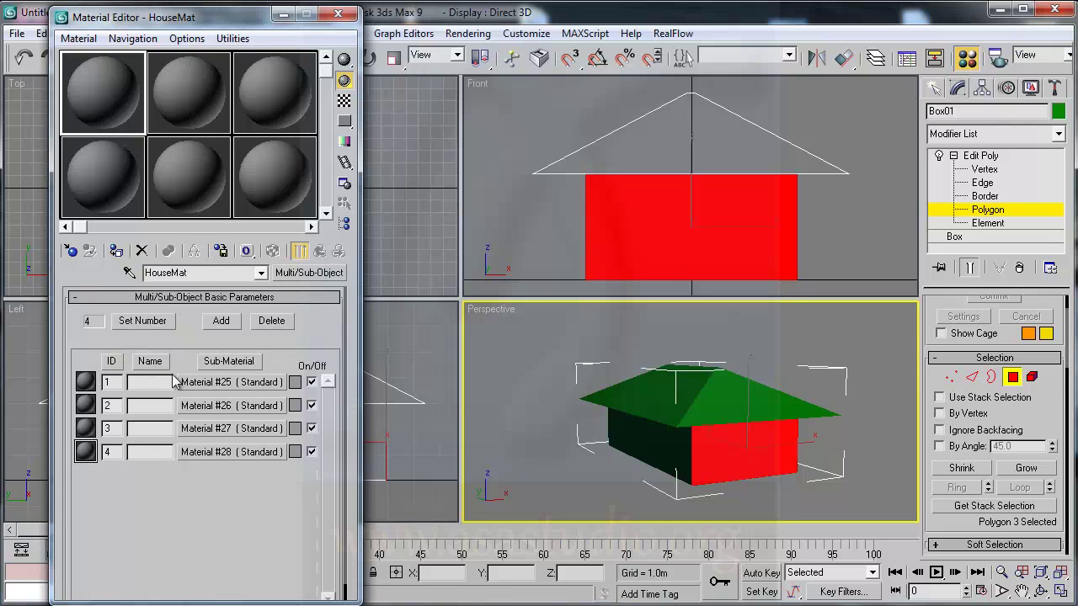
pyautogui.click(338, 15)
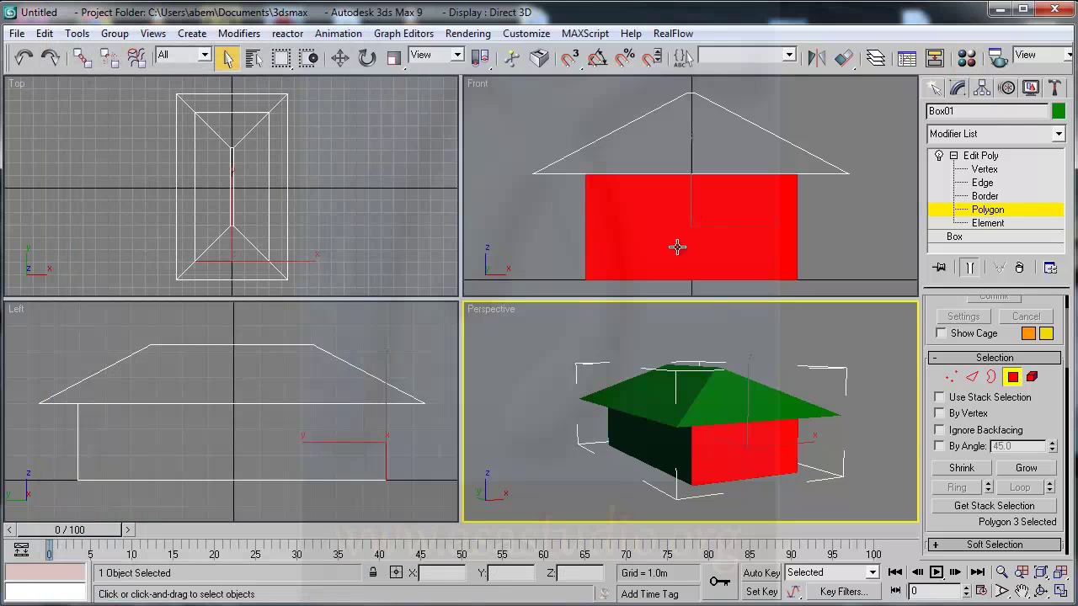
# Select the house's wall faces, orbiting around to reach those on the far side.
pyautogui.moveTo(1057, 472); pyautogui.dragTo(1059, 254)
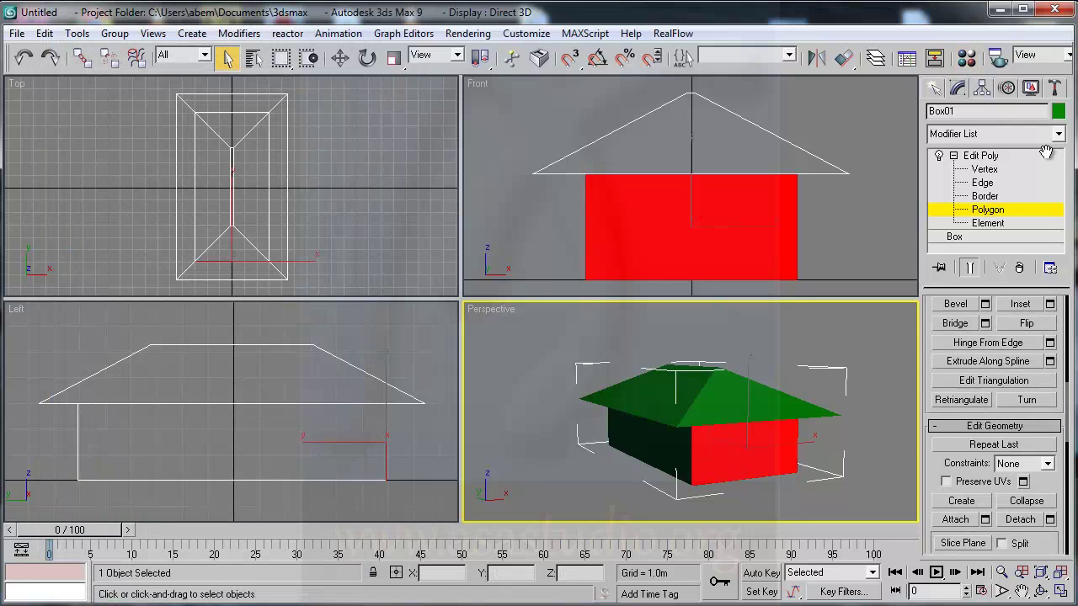
pyautogui.moveTo(1057, 468); pyautogui.dragTo(1044, 295)
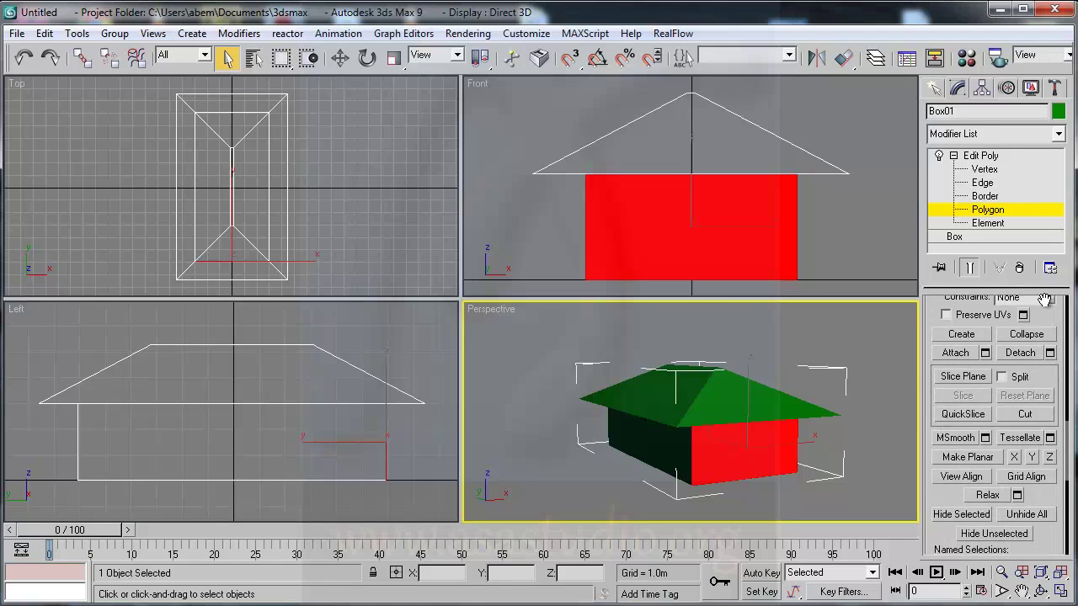
pyautogui.scroll(-5, 1040, 354)
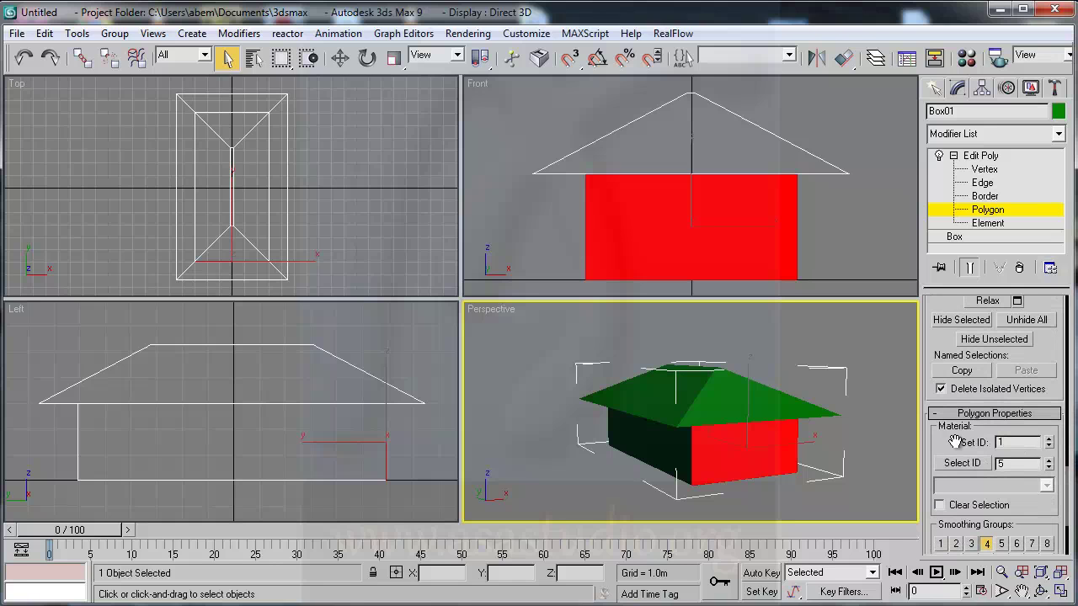
pyautogui.click(646, 434)
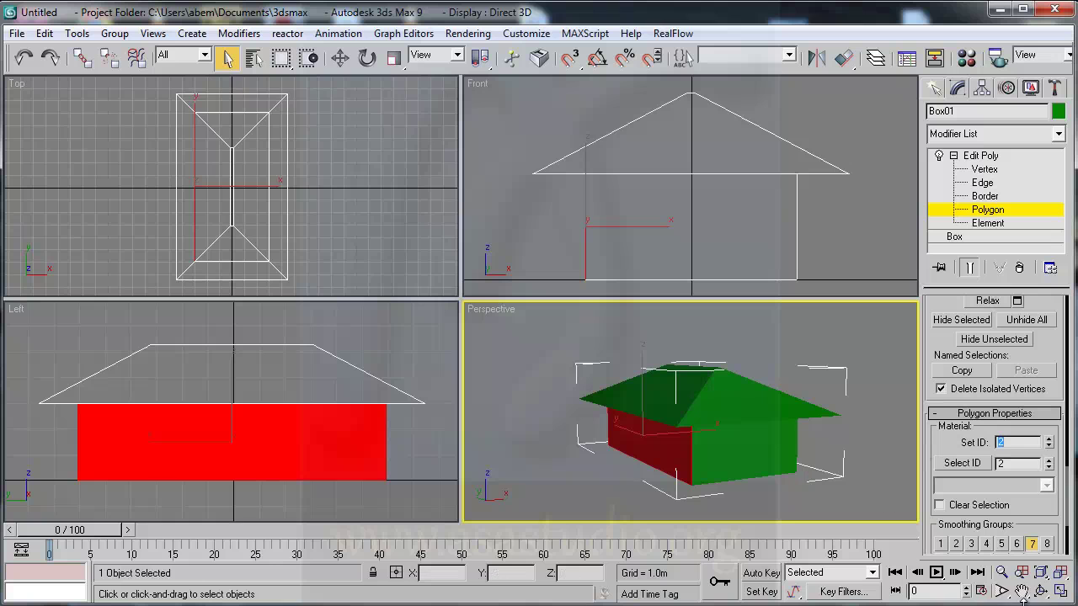
pyautogui.click(1041, 591)
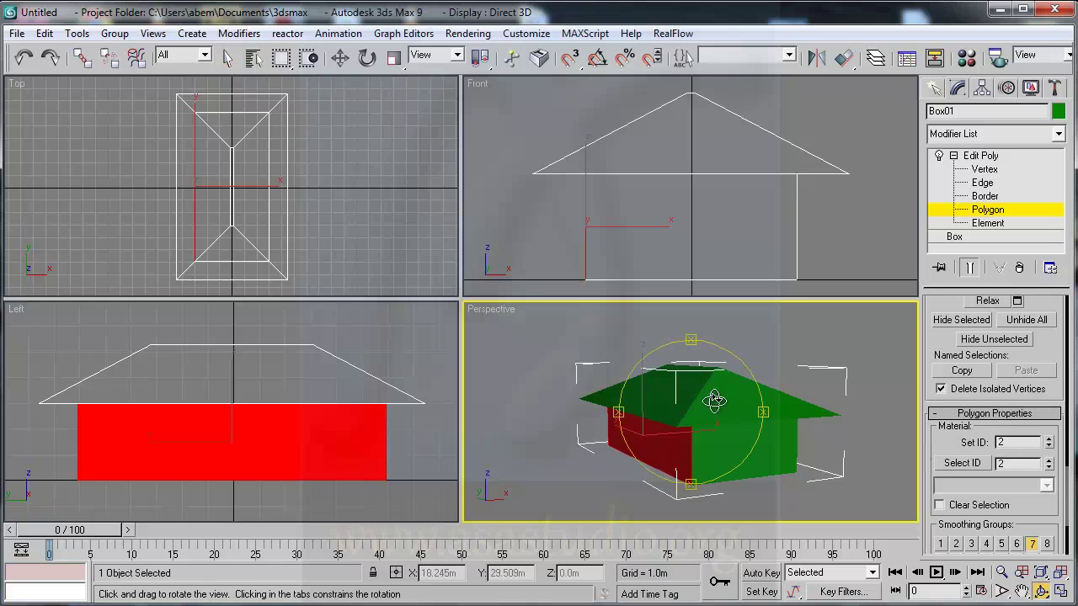
pyautogui.moveTo(712, 419); pyautogui.dragTo(476, 413)
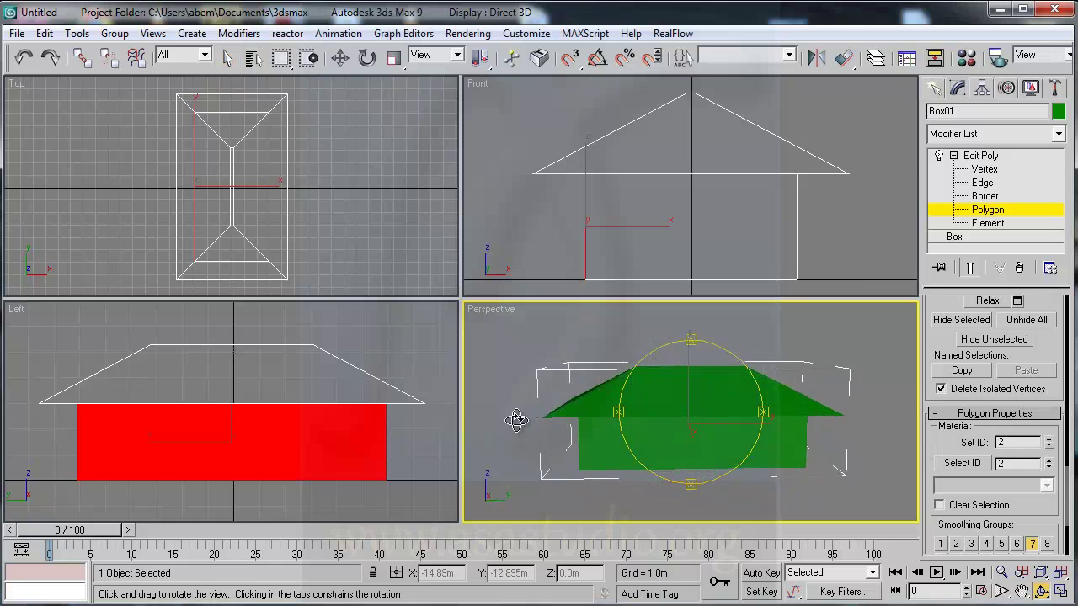
pyautogui.rightClick(674, 438)
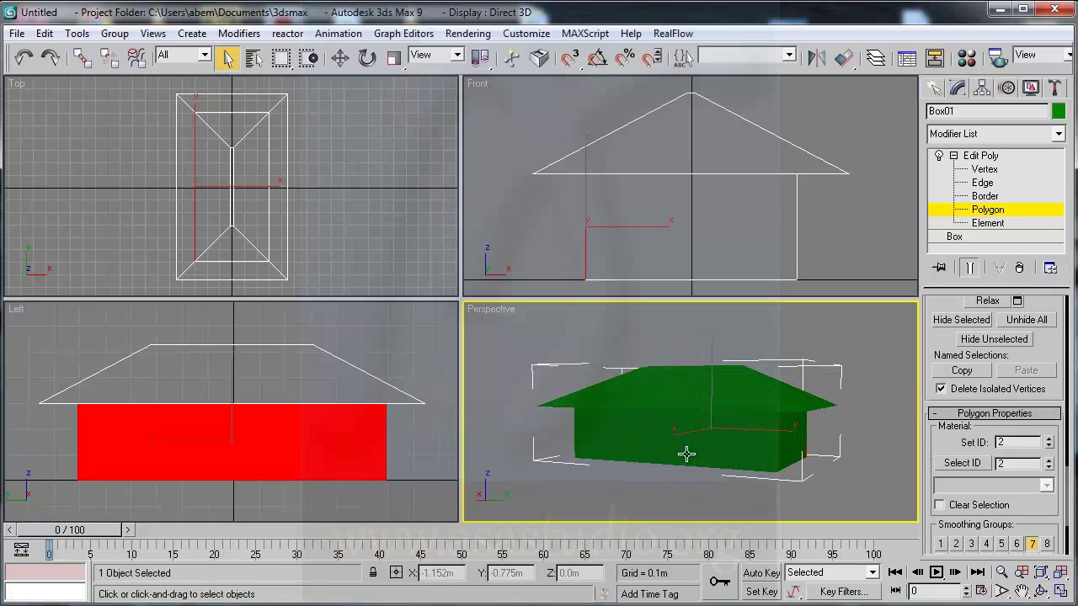
pyautogui.click(696, 442)
pyautogui.keyDown('ctrl'); pyautogui.click(787, 438); pyautogui.keyUp('ctrl')
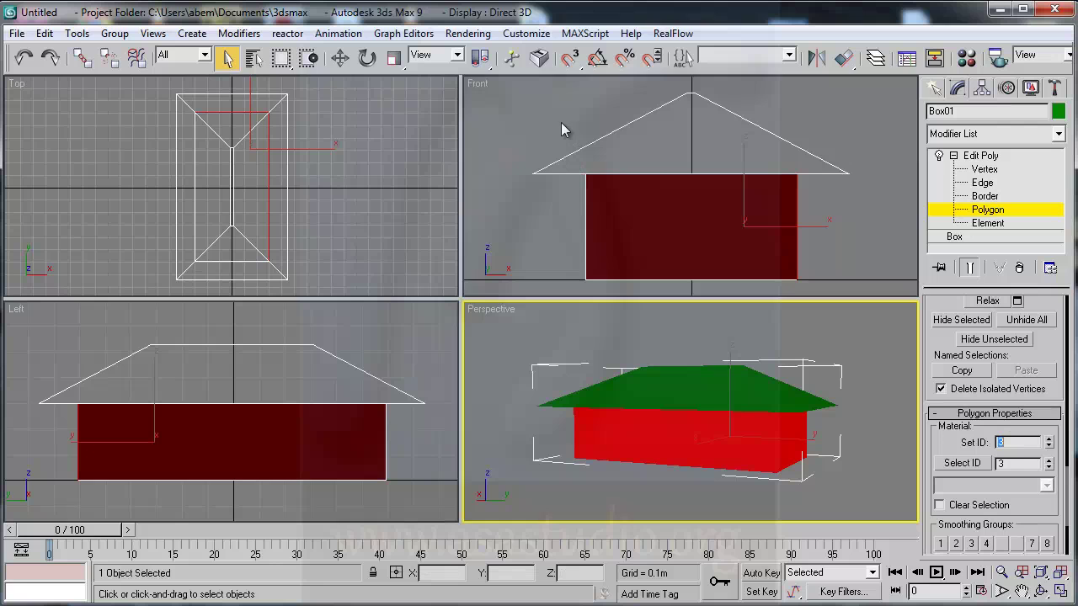
# Select the roof faces in the Front view and assign them material ID 4.
pyautogui.moveTo(562, 123); pyautogui.dragTo(811, 156)
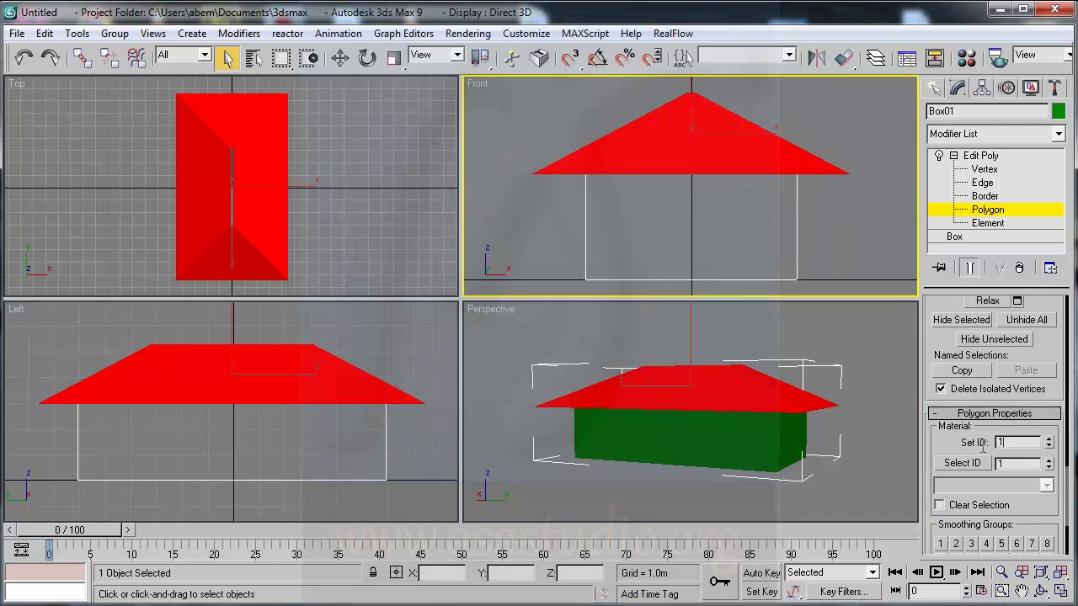
pyautogui.write('4')
pyautogui.press('Return')
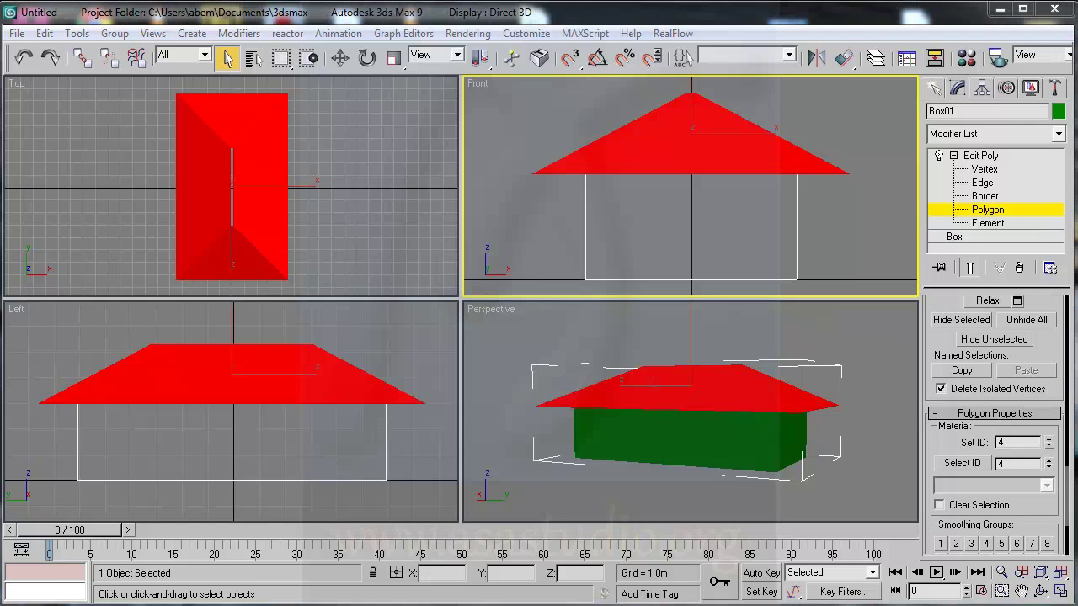
pyautogui.press('super')
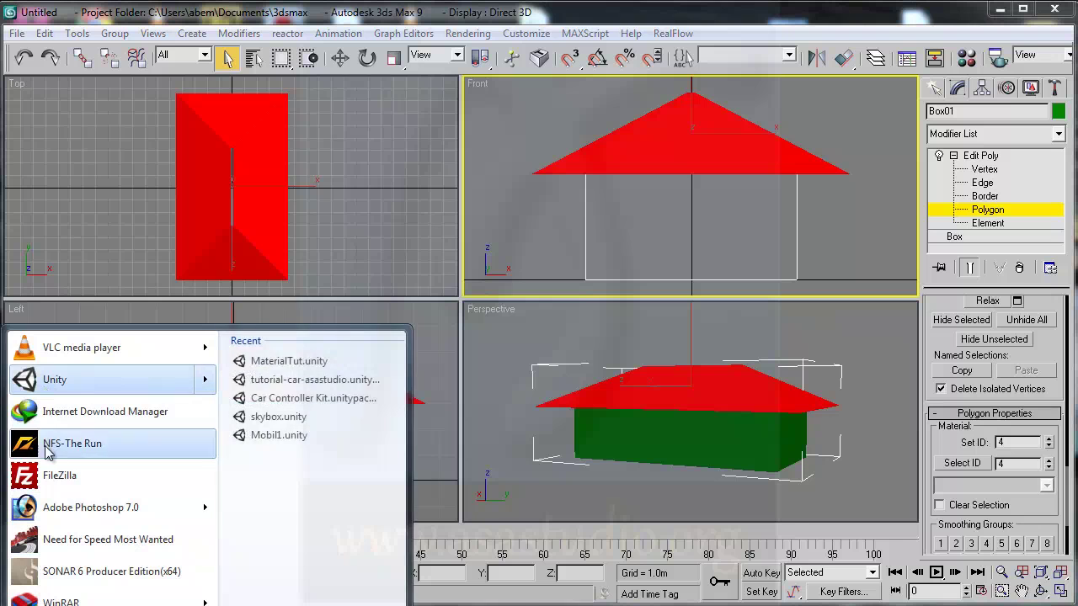
# Launch Adobe Photoshop 7.0 and open the Images folder of JPG photos.
pyautogui.click(52, 507)
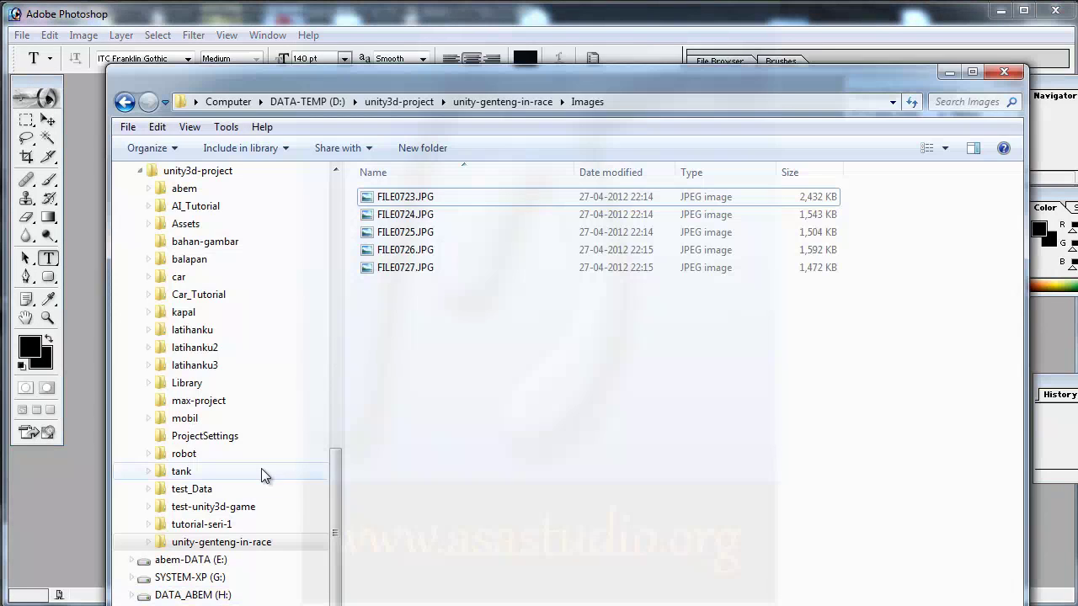
pyautogui.click(260, 474)
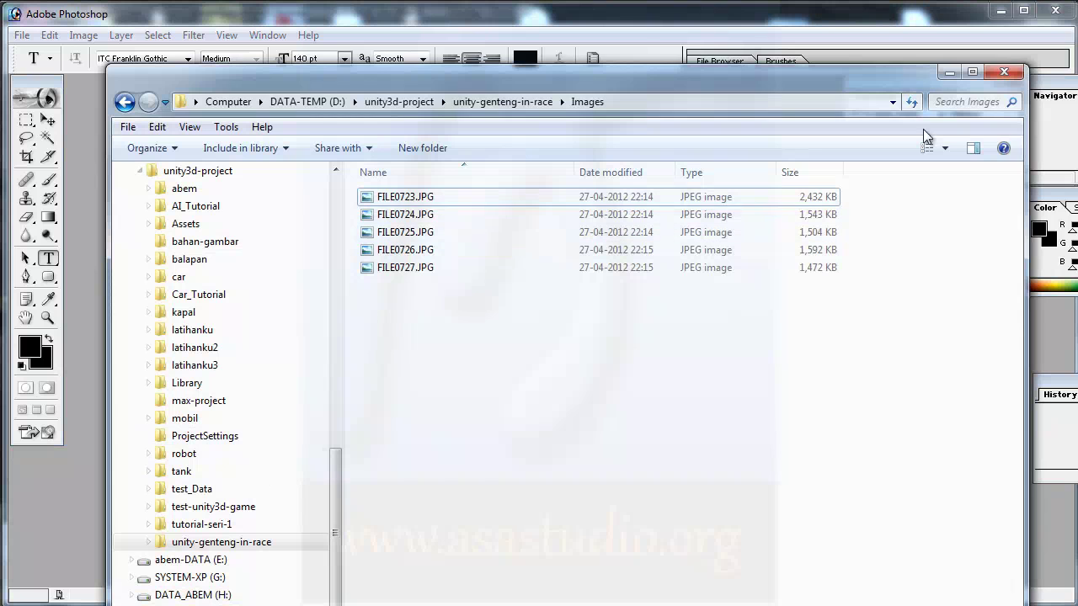
# Show Images as large icons and drag FILE0725 and FILE0726 into Photoshop.
pyautogui.click(947, 149)
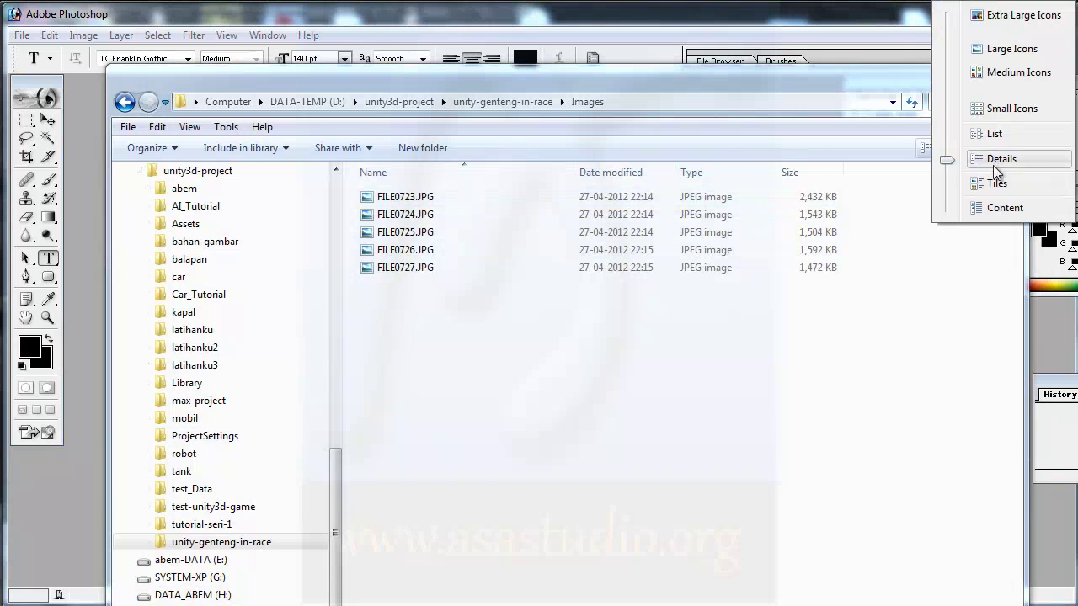
pyautogui.click(1006, 49)
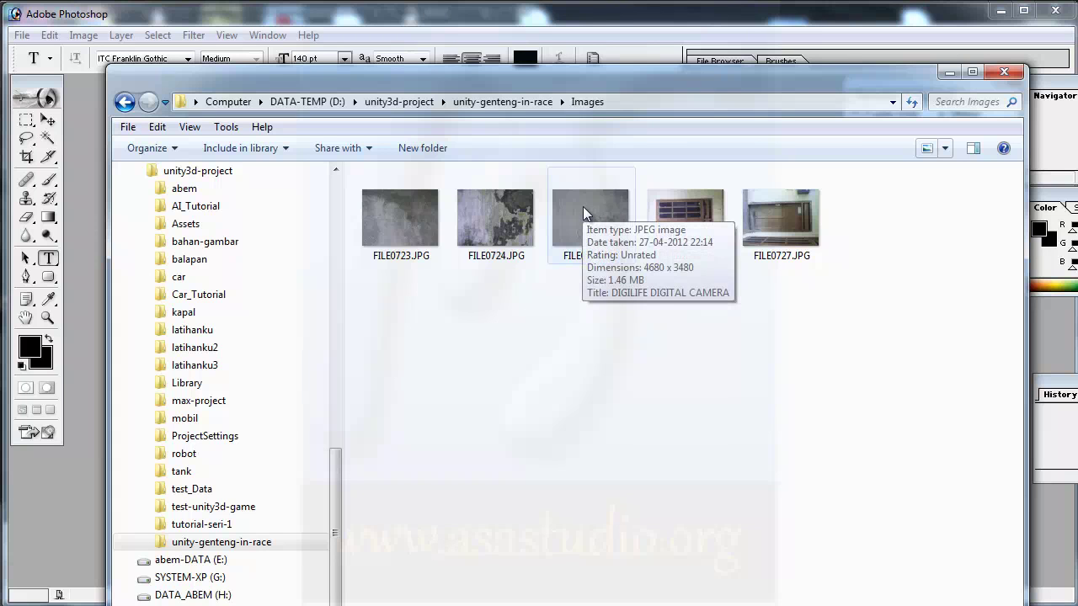
pyautogui.moveTo(583, 207); pyautogui.dragTo(88, 306)
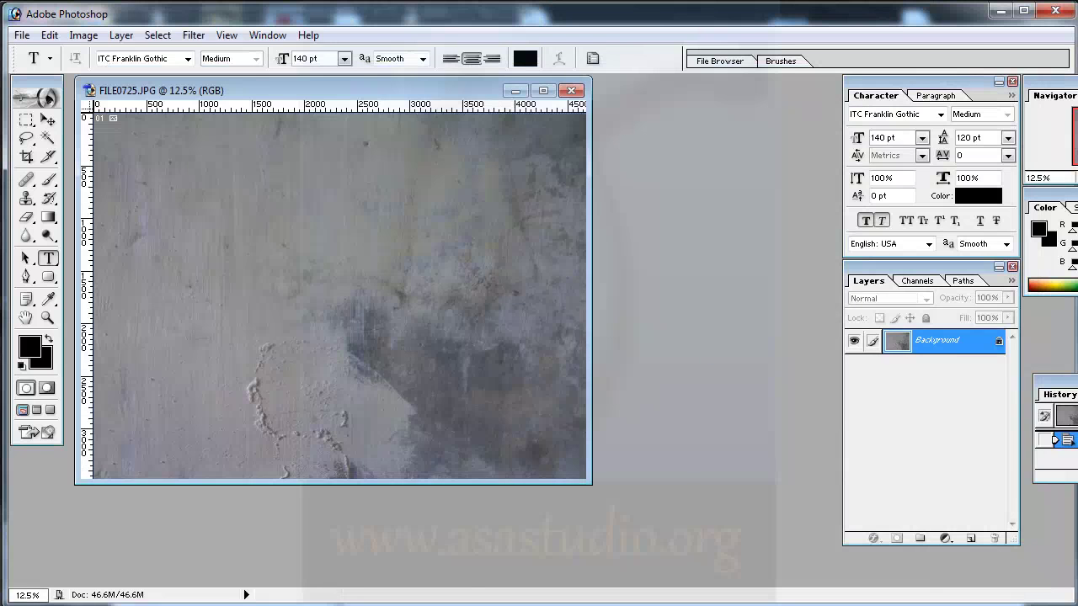
pyautogui.hotkey('alt', 'Tab')
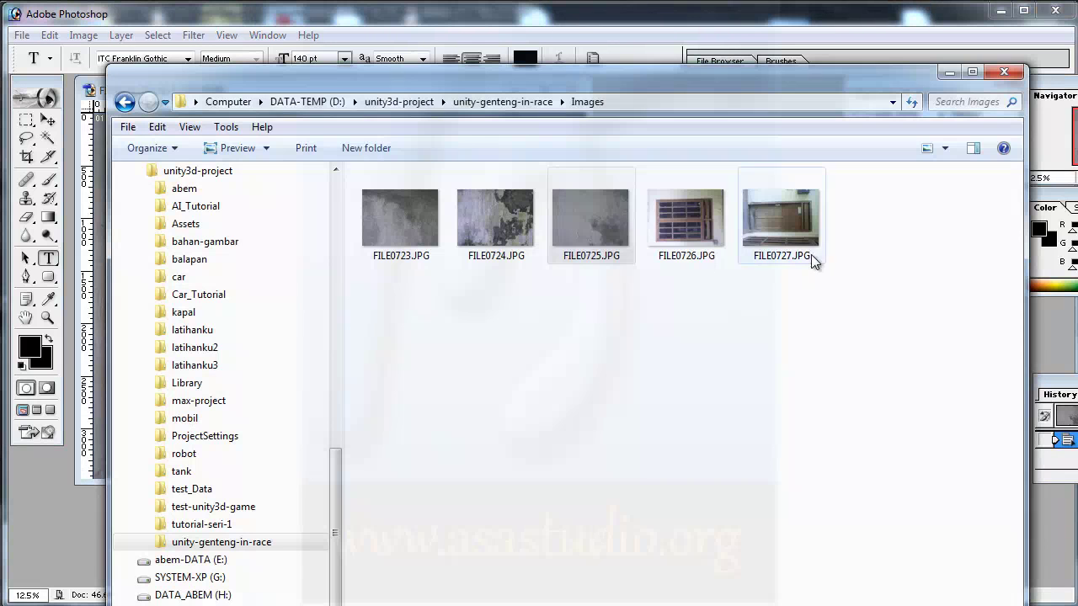
pyautogui.moveTo(697, 225); pyautogui.dragTo(52, 528)
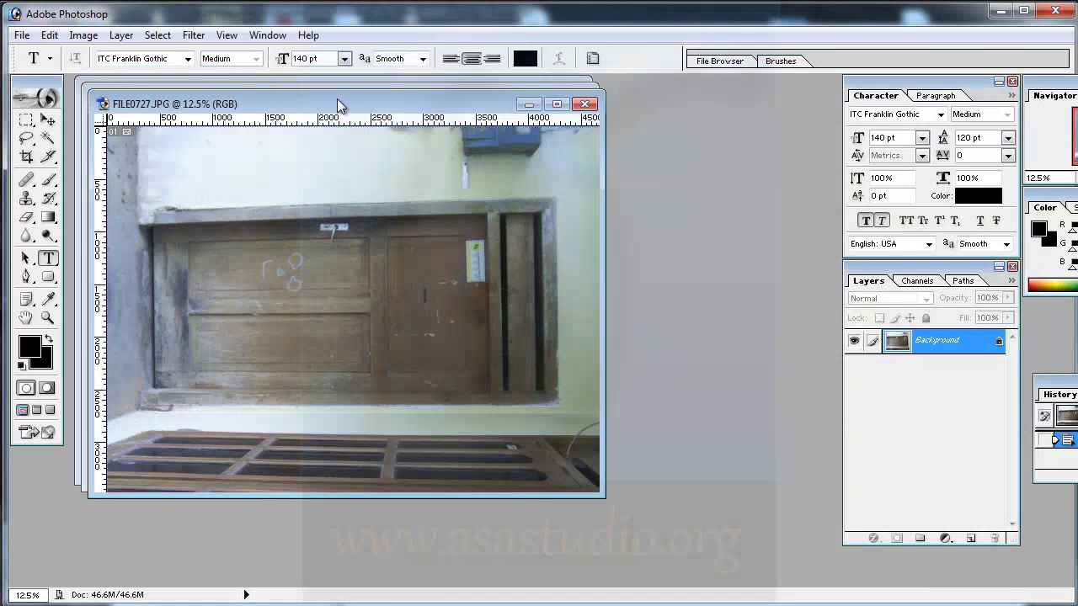
# Arrange the FILE0727, FILE0726 and FILE0725 photo windows and enlarge the wall photo.
pyautogui.moveTo(336, 101); pyautogui.dragTo(610, 171)
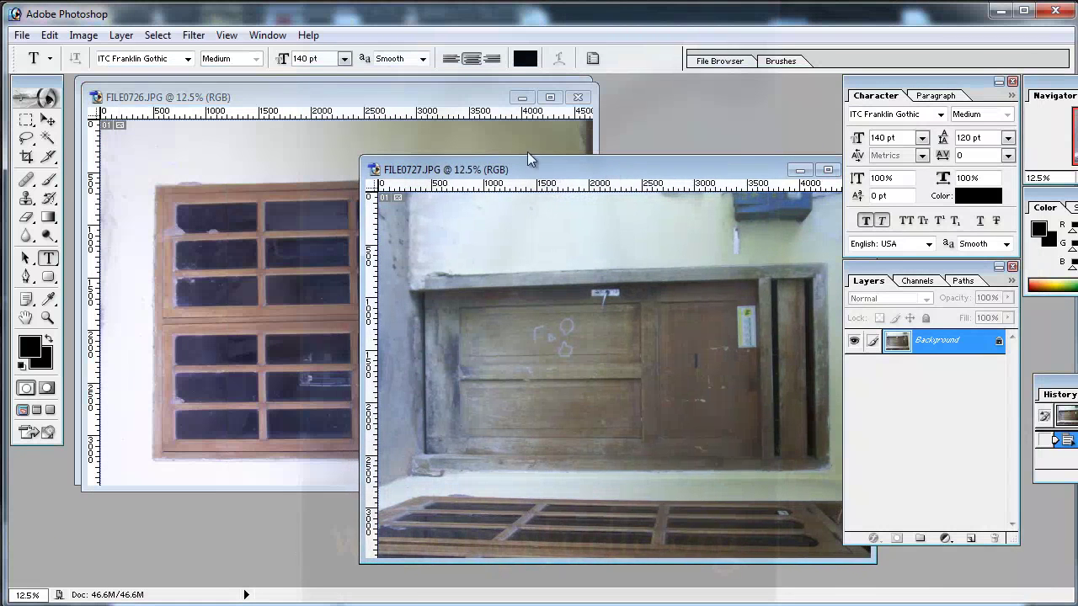
pyautogui.click(330, 94)
pyautogui.moveTo(330, 95)
pyautogui.mouseDown()
pyautogui.moveTo(602, 175)
pyautogui.moveTo(588, 181)
pyautogui.mouseUp()
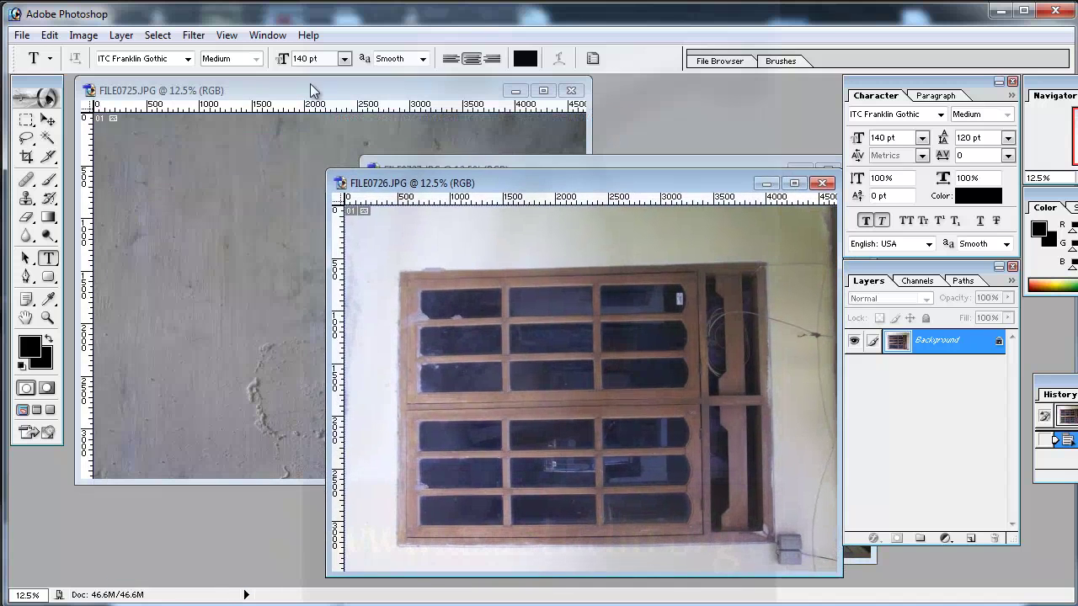
pyautogui.click(311, 91)
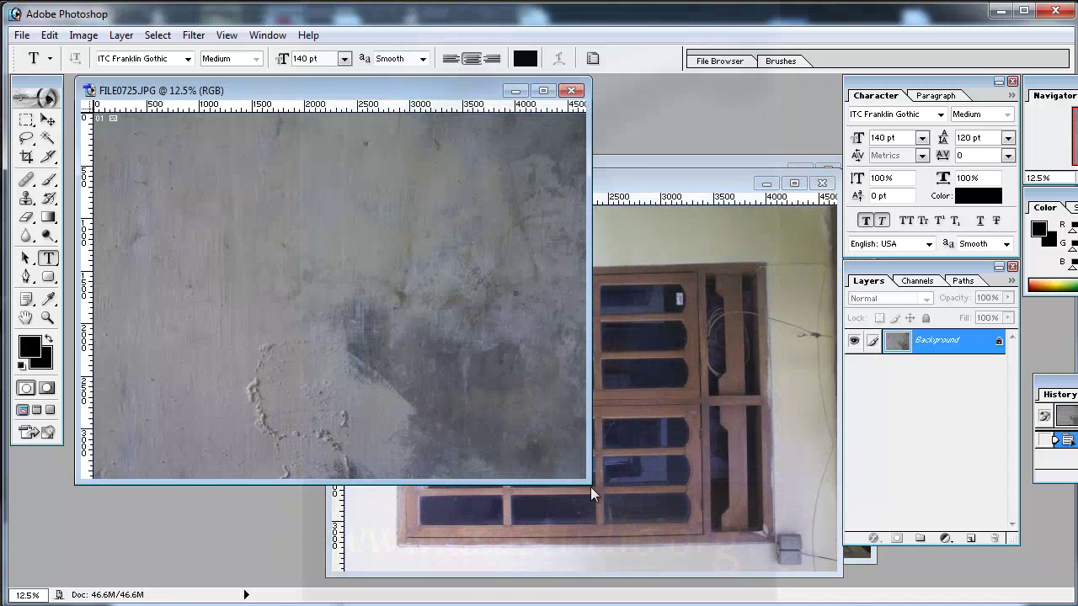
pyautogui.moveTo(590, 482); pyautogui.dragTo(633, 504)
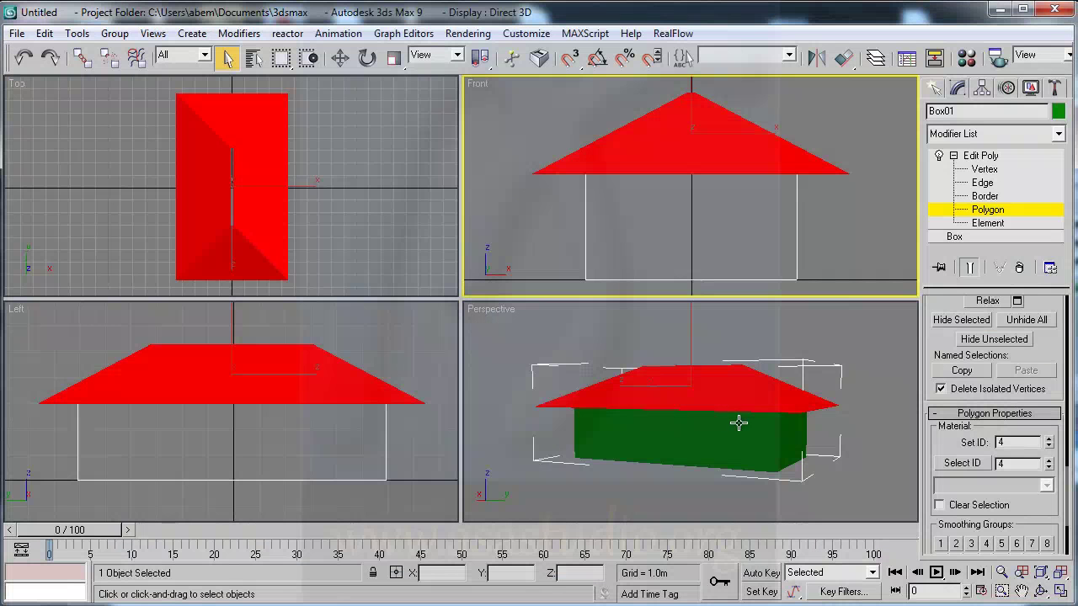
# Orbit the Perspective view around to look at the side of the house.
pyautogui.click(1041, 592)
pyautogui.moveTo(731, 434); pyautogui.dragTo(878, 440)
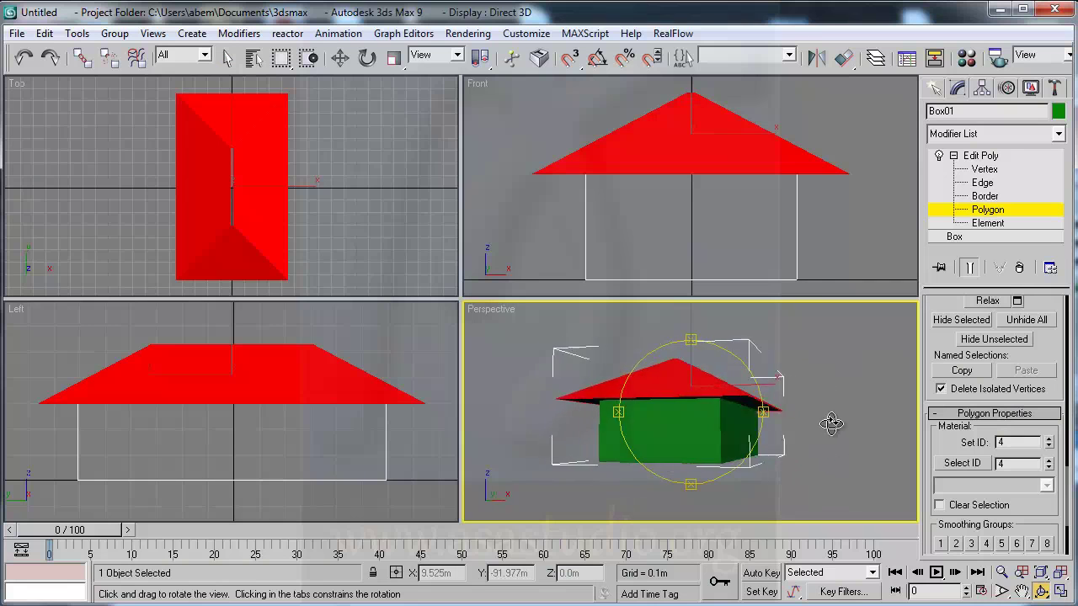
pyautogui.rightClick(734, 453)
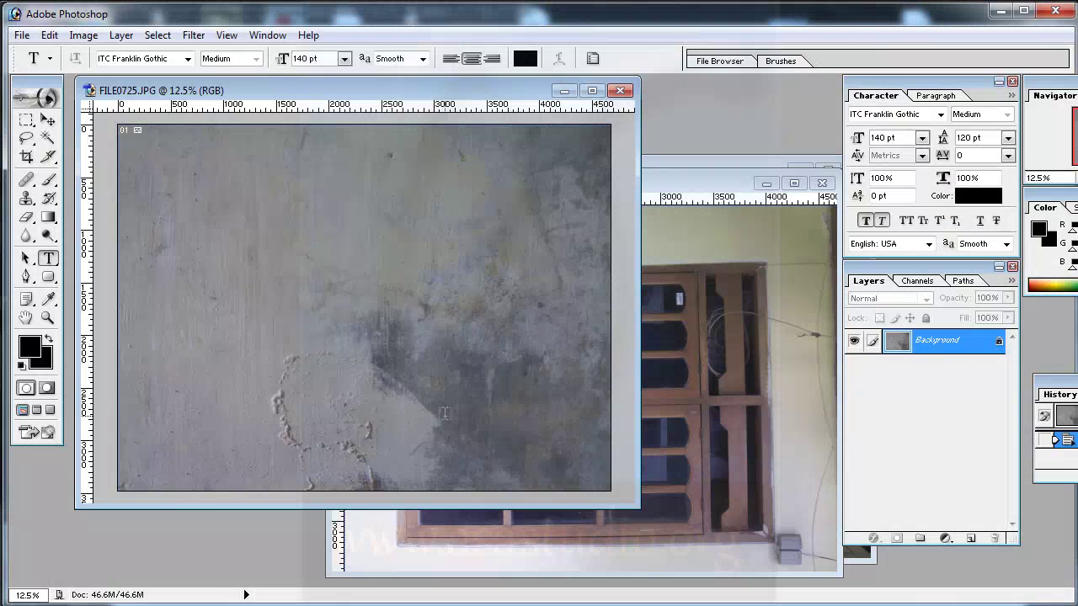
# Create the transparent 600 × 300 pixel FrontHouse document and move its window up and right.
pyautogui.click(21, 34)
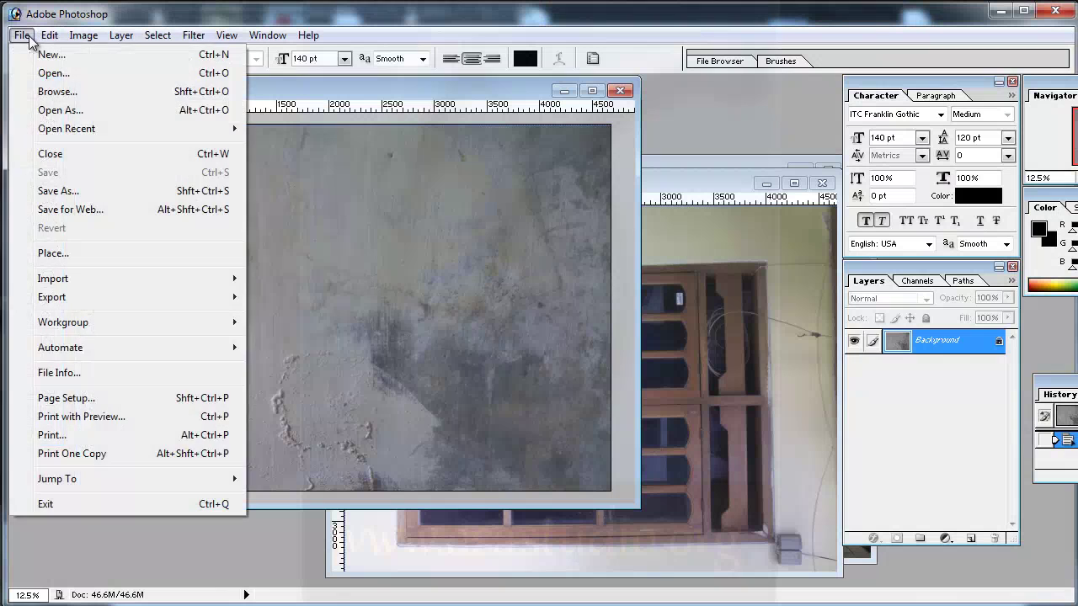
pyautogui.click(48, 55)
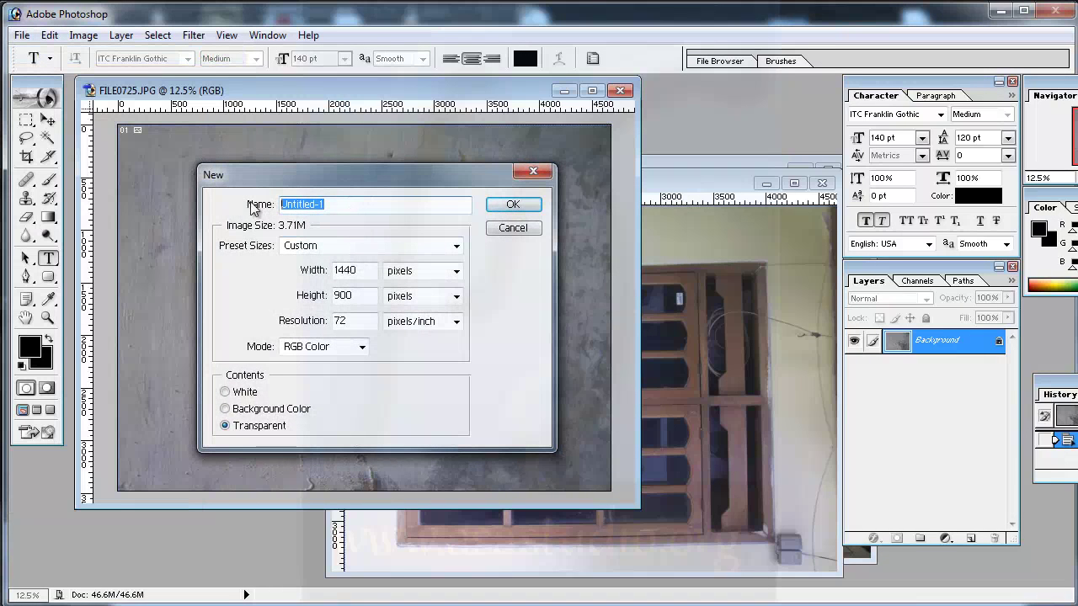
pyautogui.write('fontHouse')
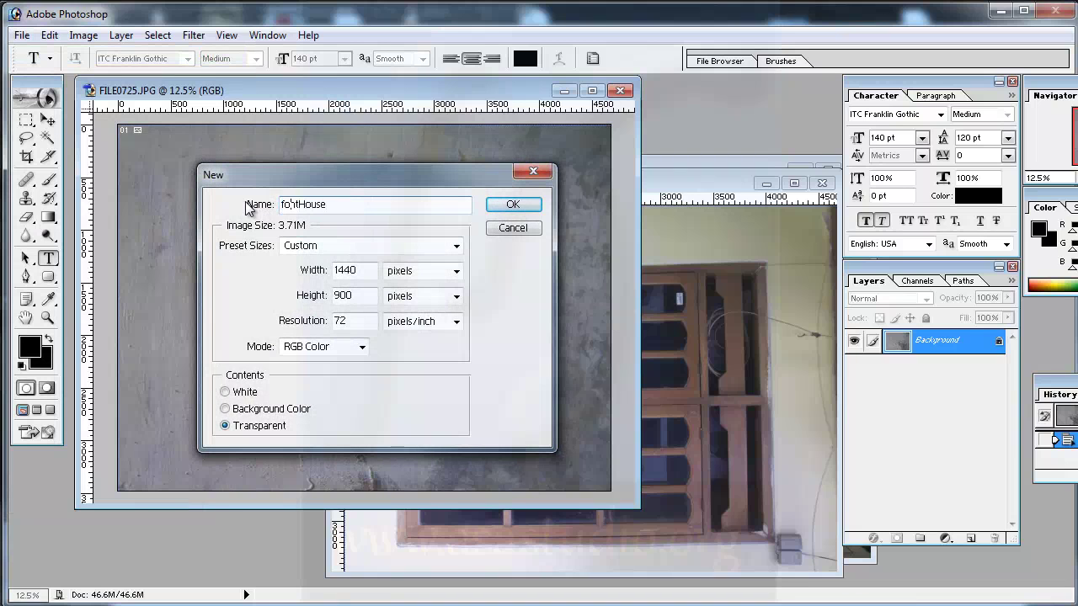
pyautogui.press('Left')
pyautogui.write('Fr')
pyautogui.doubleClick(364, 269)
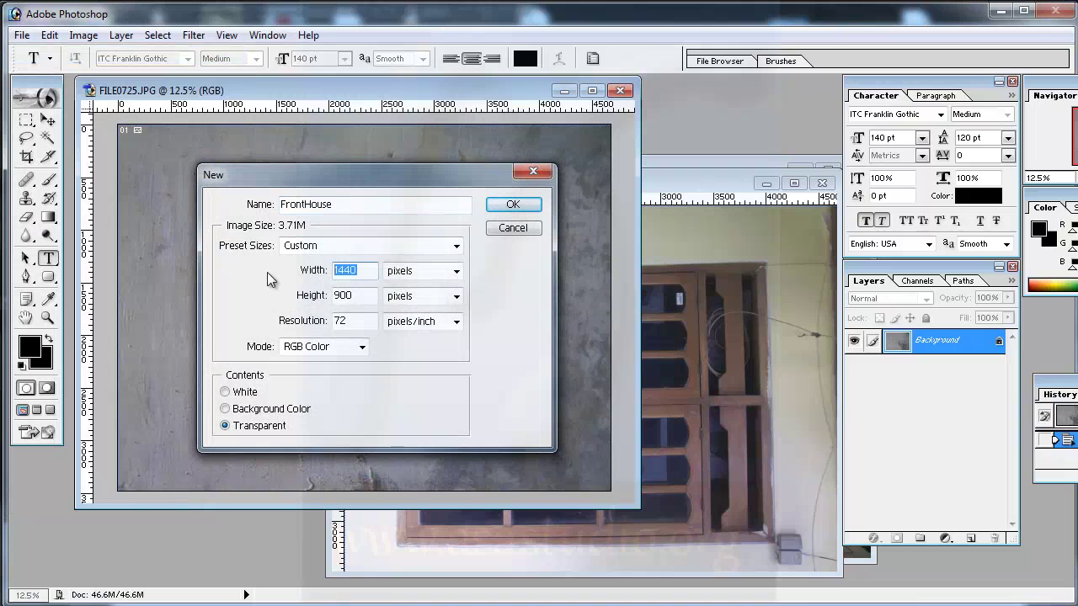
pyautogui.write('600')
pyautogui.doubleClick(345, 295)
pyautogui.write('30')
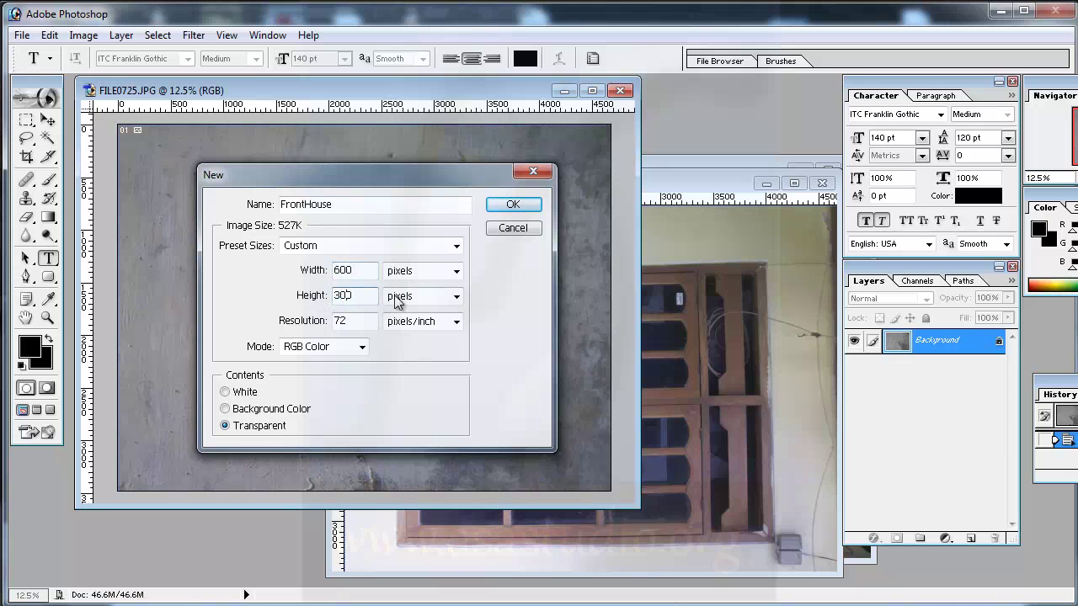
pyautogui.click(513, 204)
pyautogui.moveTo(366, 110)
pyautogui.mouseDown()
pyautogui.moveTo(470, 84)
pyautogui.moveTo(426, 88)
pyautogui.mouseUp()
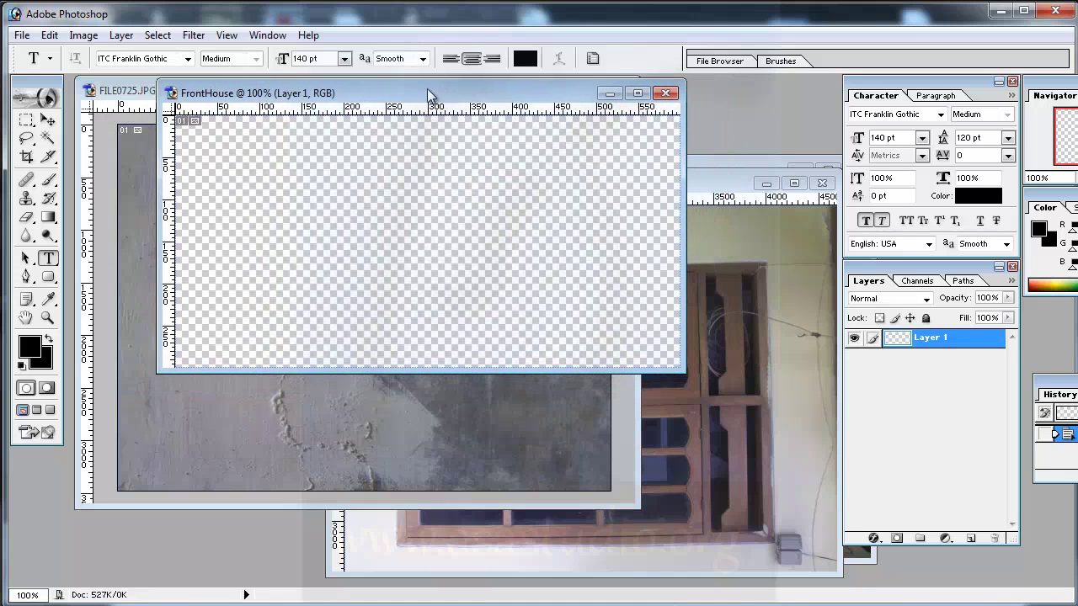
# Bring the FILE0725 wall photo forward and drag its layer into FrontHouse with the Move tool.
pyautogui.click(131, 92)
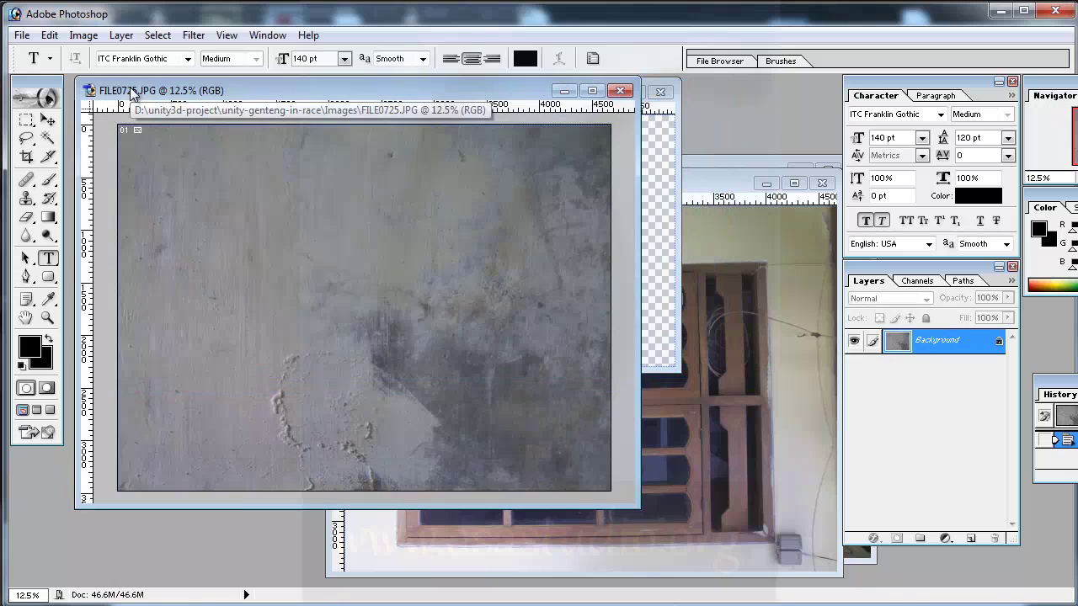
pyautogui.moveTo(131, 93); pyautogui.dragTo(122, 215)
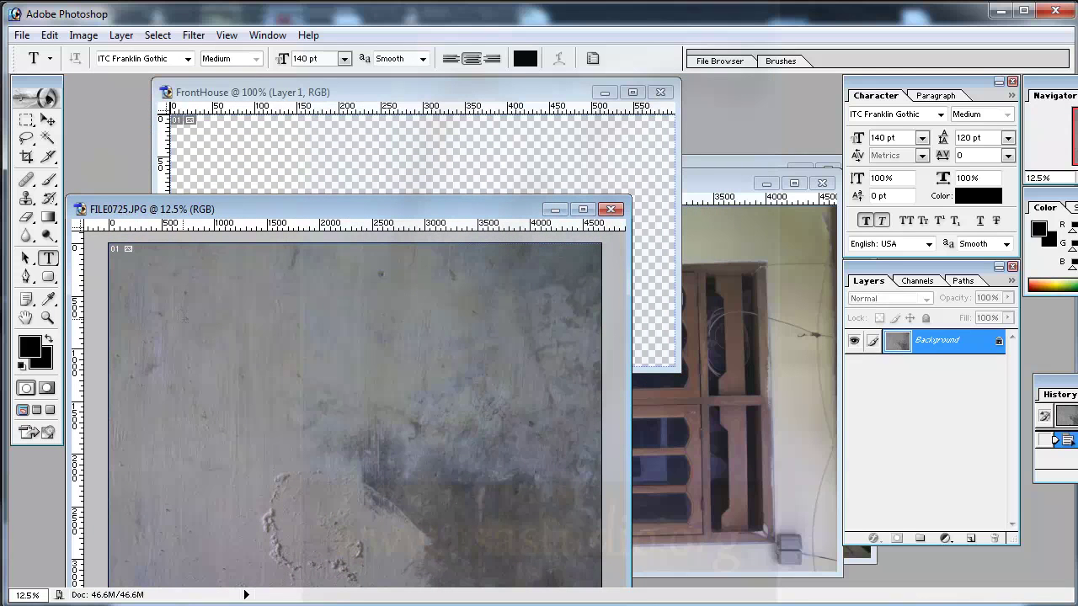
pyautogui.click(182, 383)
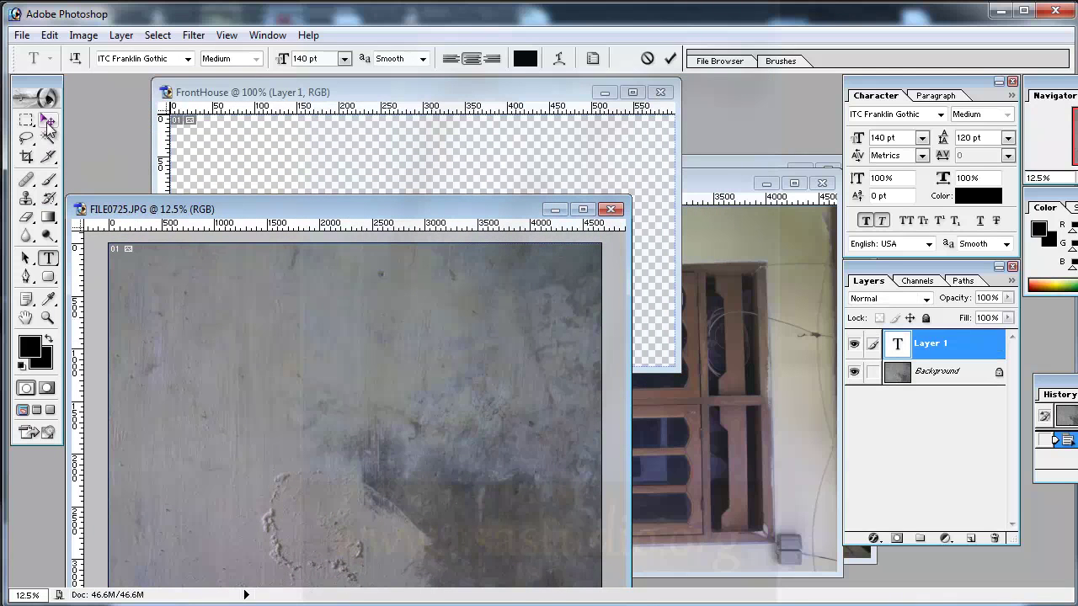
pyautogui.click(47, 122)
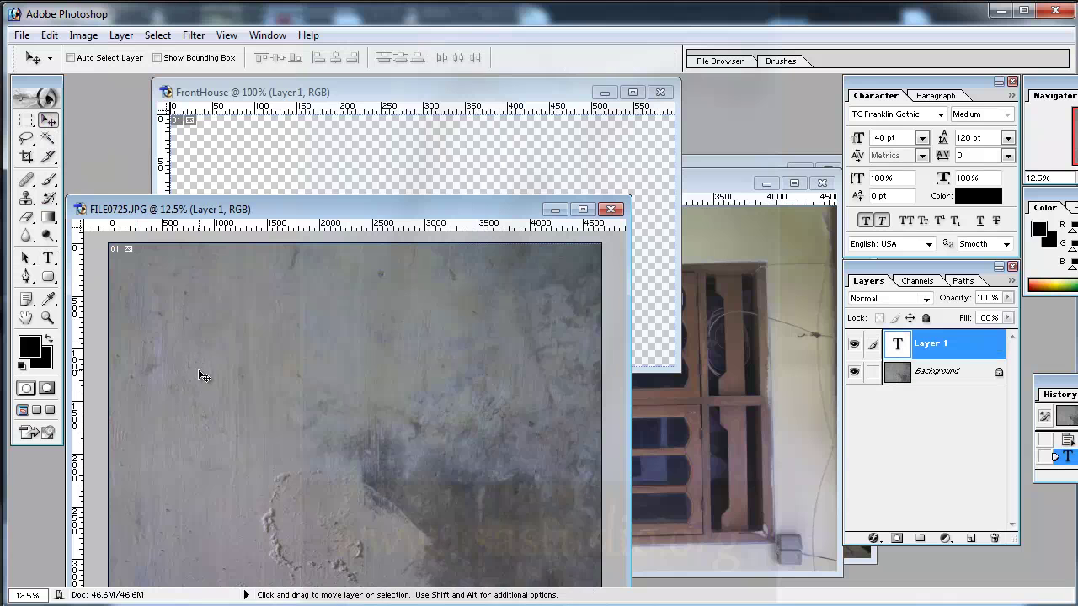
pyautogui.moveTo(198, 368); pyautogui.dragTo(266, 184)
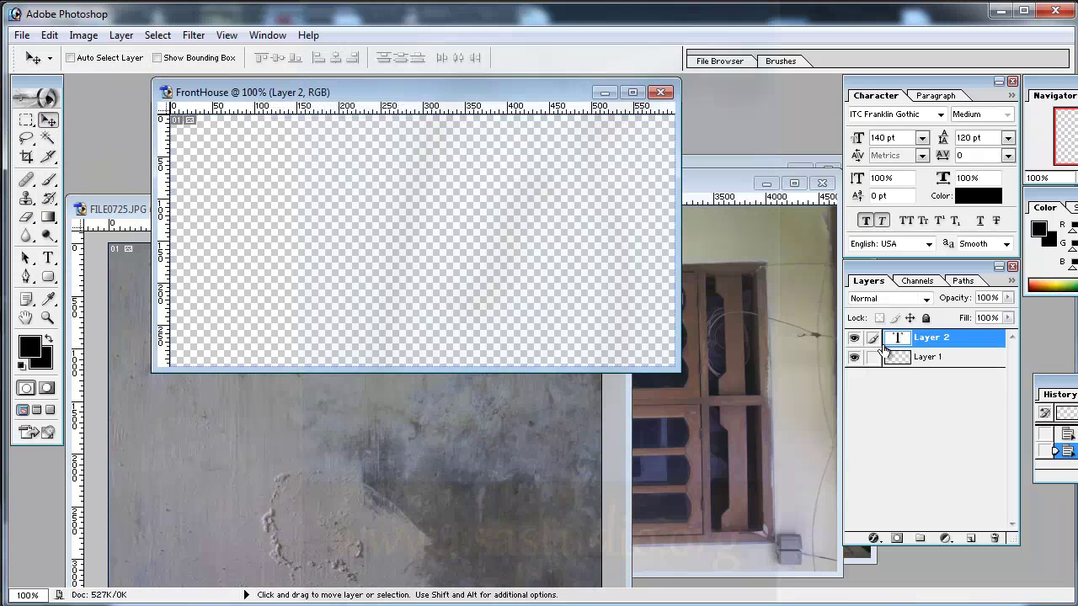
# Delete FILE0725's stray text layer and copy the concrete wall image into FrontHouse as Layer 3.
pyautogui.click(121, 211)
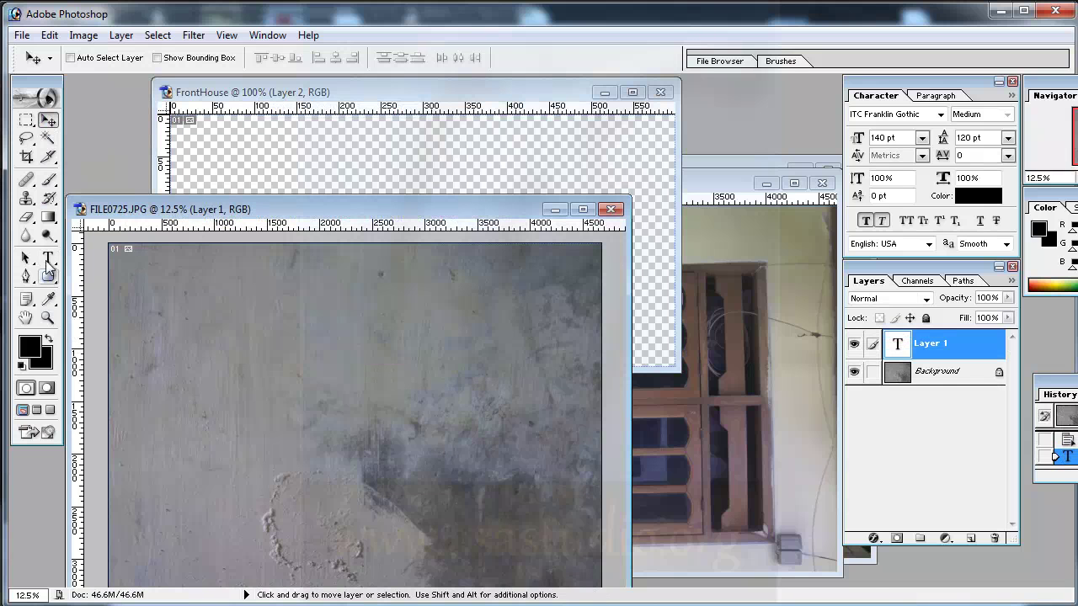
pyautogui.moveTo(900, 349); pyautogui.dragTo(999, 541)
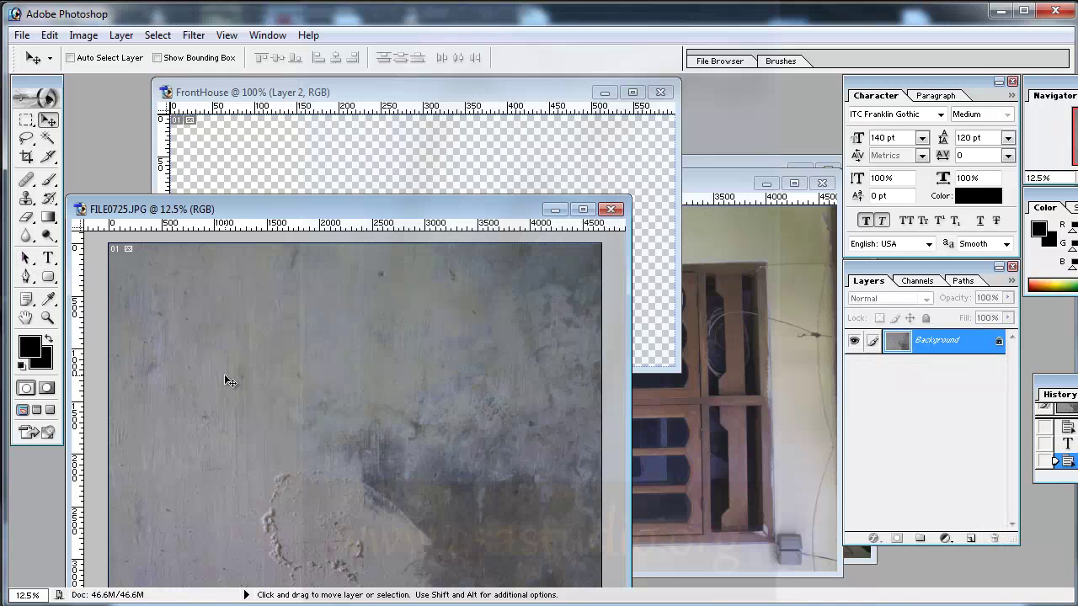
pyautogui.moveTo(232, 351); pyautogui.dragTo(282, 169)
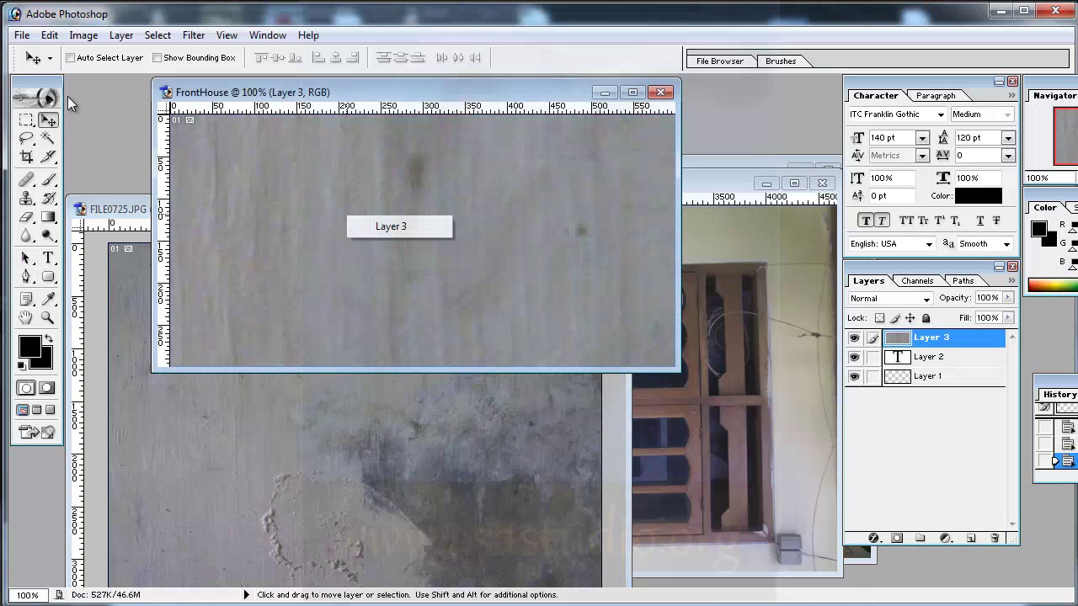
# Start Free Transform on the wall layer and zoom out to see its whole extent.
pyautogui.click(26, 121)
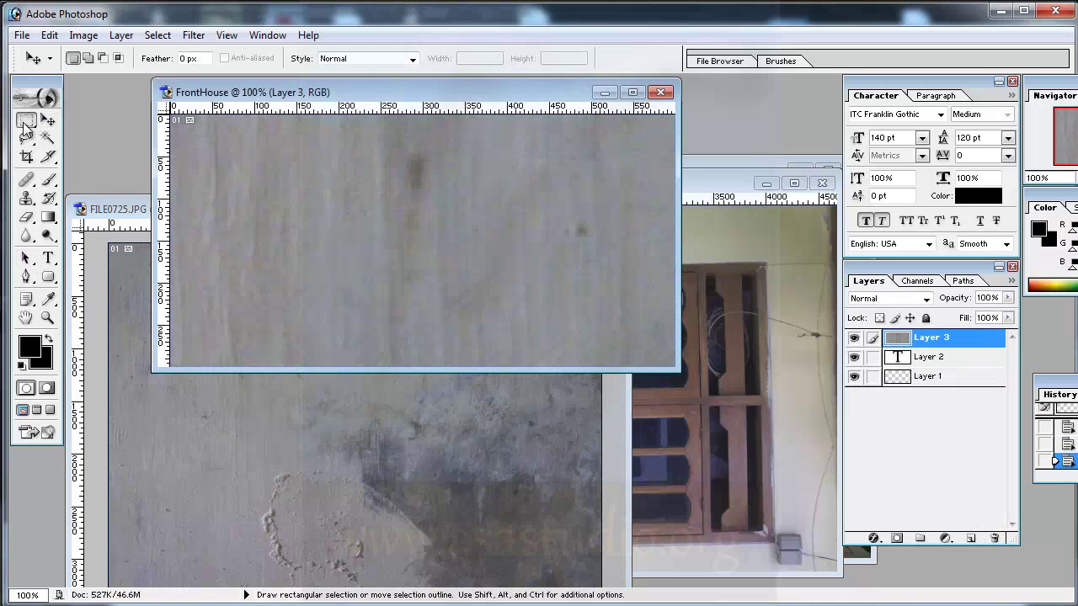
pyautogui.rightClick(284, 204)
pyautogui.click(356, 330)
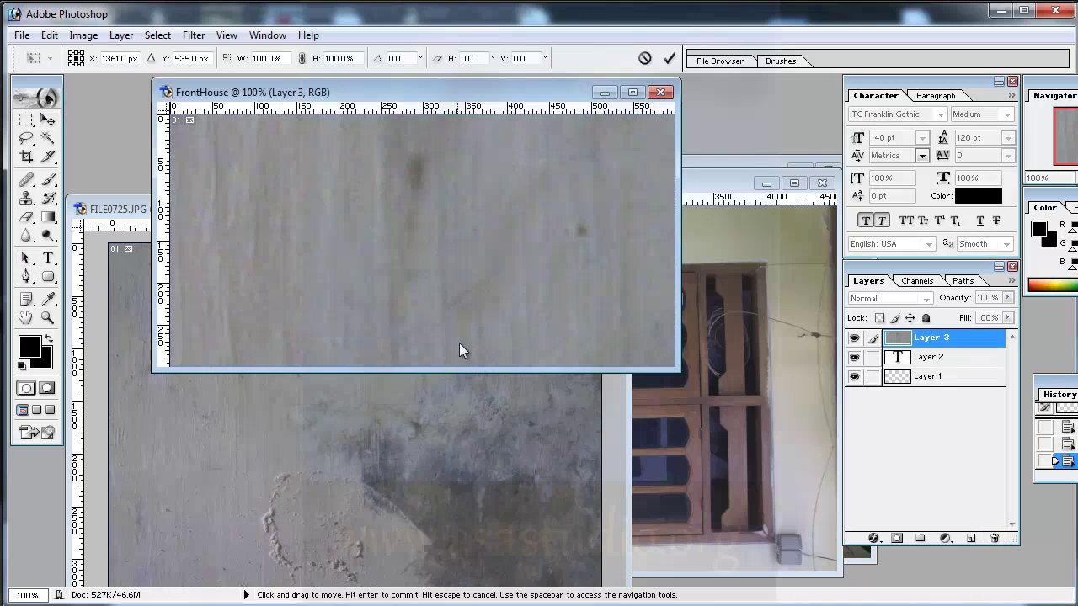
pyautogui.moveTo(671, 367); pyautogui.dragTo(782, 567)
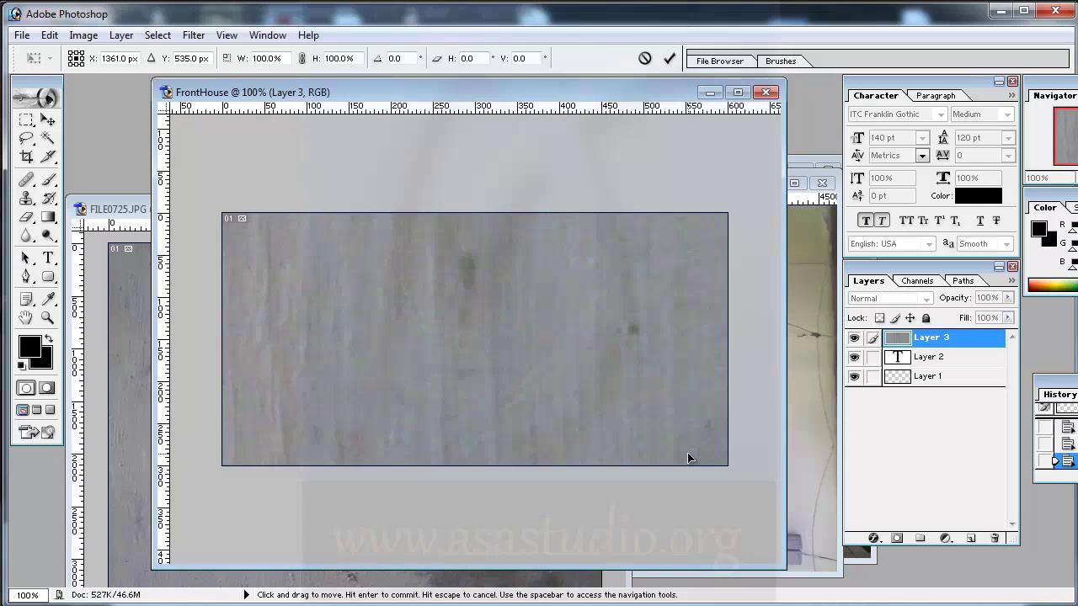
pyautogui.hotkey('ctrl', '-')
pyautogui.hotkey('ctrl', '-')
pyautogui.hotkey('ctrl', '-')
pyautogui.hotkey('ctrl', '-')
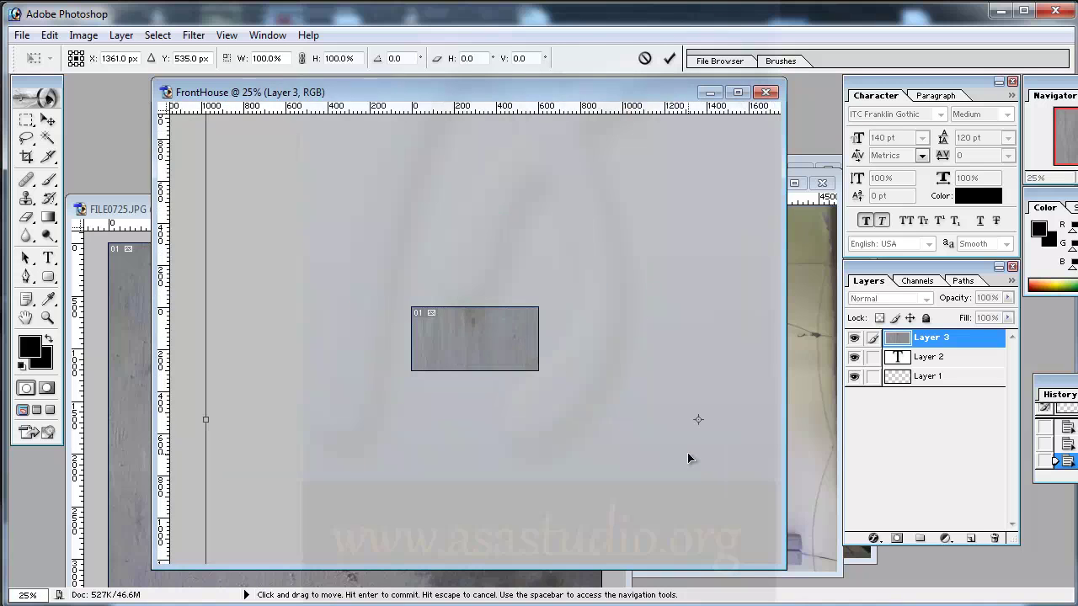
pyautogui.hotkey('ctrl', '-')
# Scale the concrete texture down to 19.7% to fill the canvas, commit, and zoom to 100%.
pyautogui.moveTo(295, 149); pyautogui.dragTo(645, 502)
pyautogui.hotkey('ctrl', 'z')
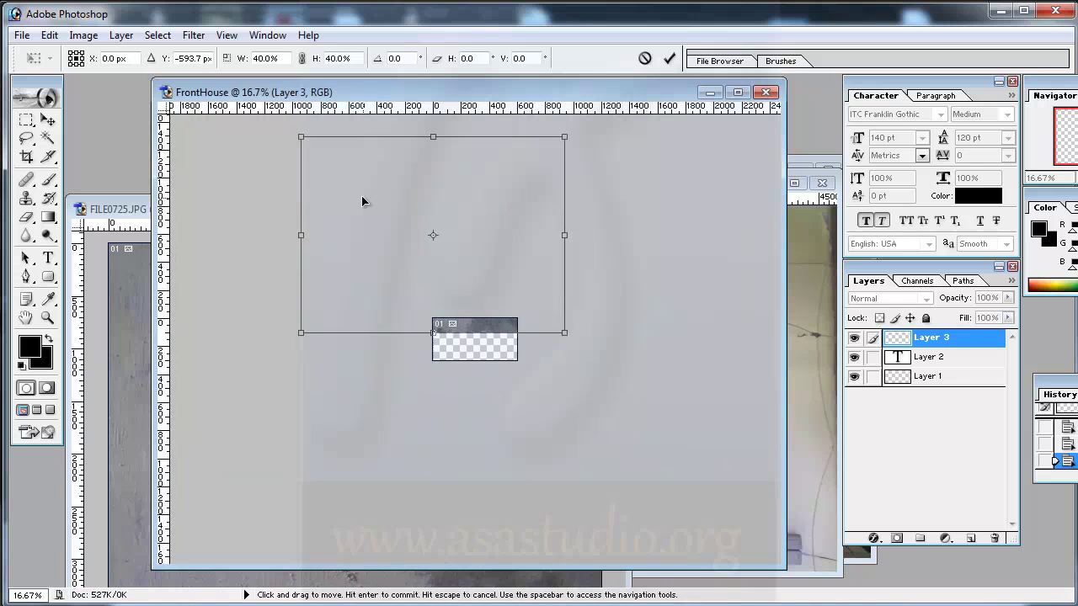
pyautogui.moveTo(382, 219); pyautogui.dragTo(387, 255)
pyautogui.keyDown('shift'); pyautogui.moveTo(320, 188); pyautogui.dragTo(436, 309); pyautogui.keyUp('shift')
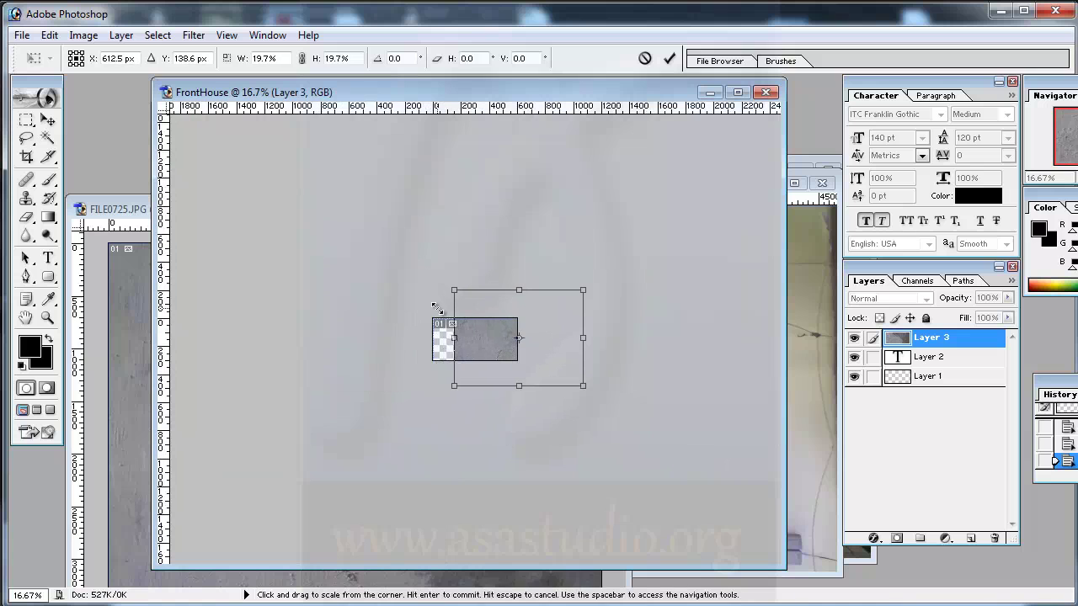
pyautogui.moveTo(570, 331); pyautogui.dragTo(539, 350)
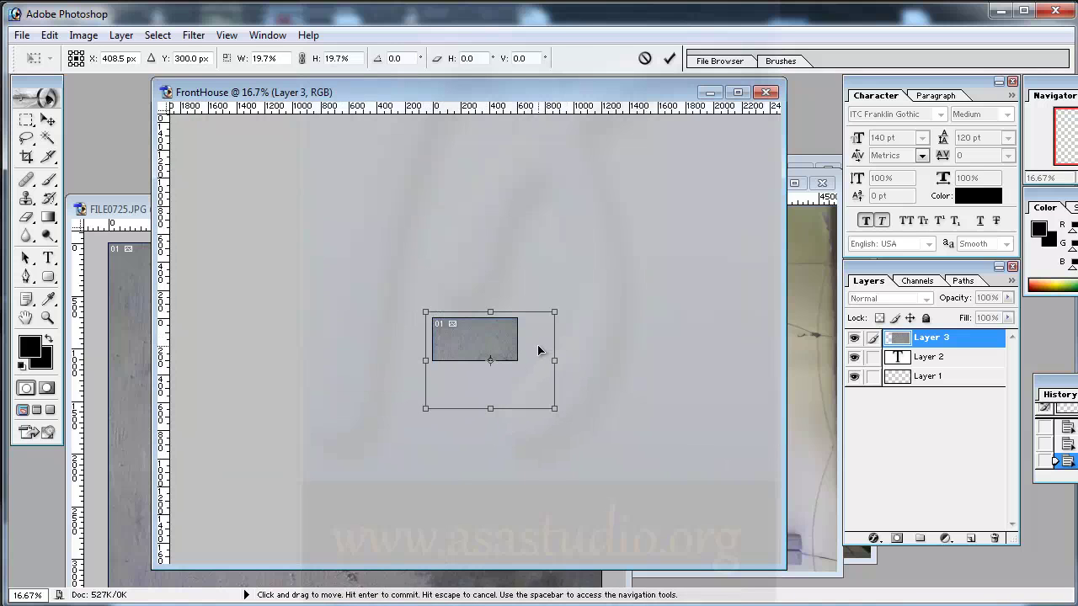
pyautogui.press('Return')
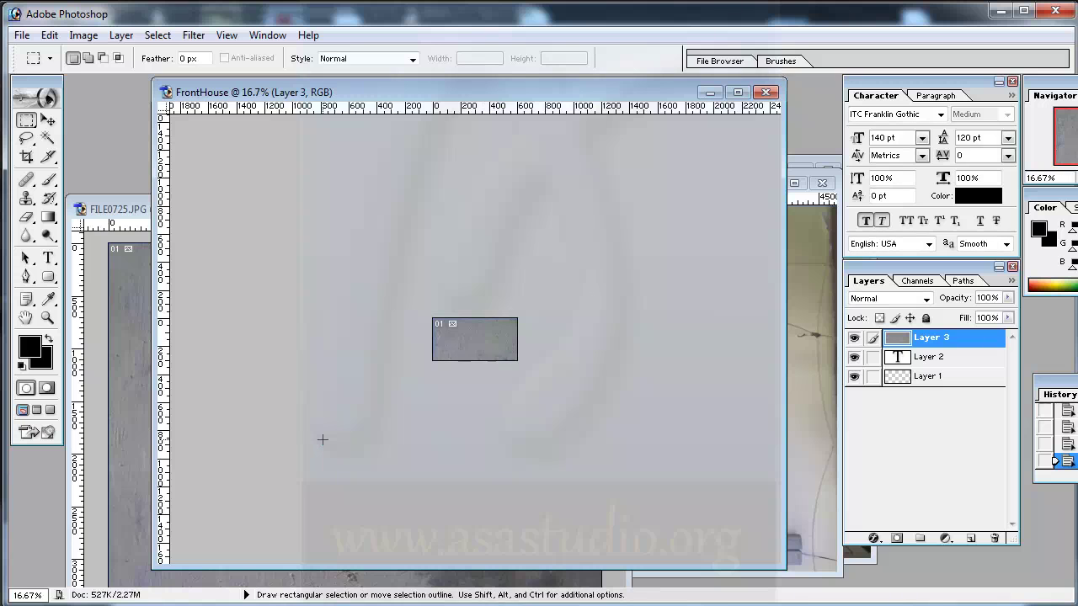
pyautogui.press('ctrl')
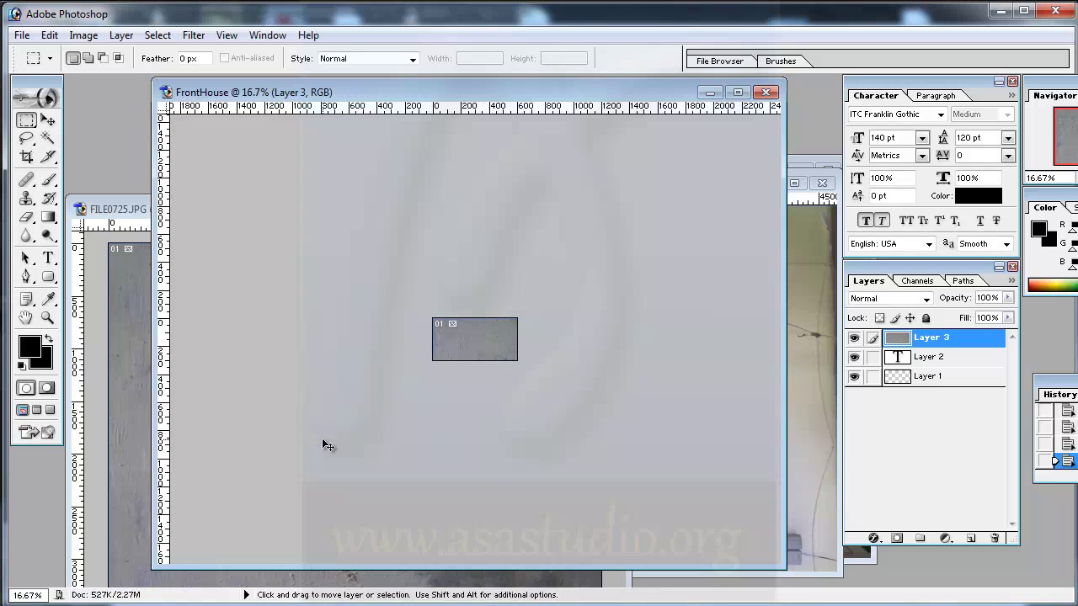
pyautogui.hotkey('ctrl', '+')
pyautogui.hotkey('ctrl', '+')
pyautogui.hotkey('ctrl', '+')
pyautogui.hotkey('ctrl', '+')
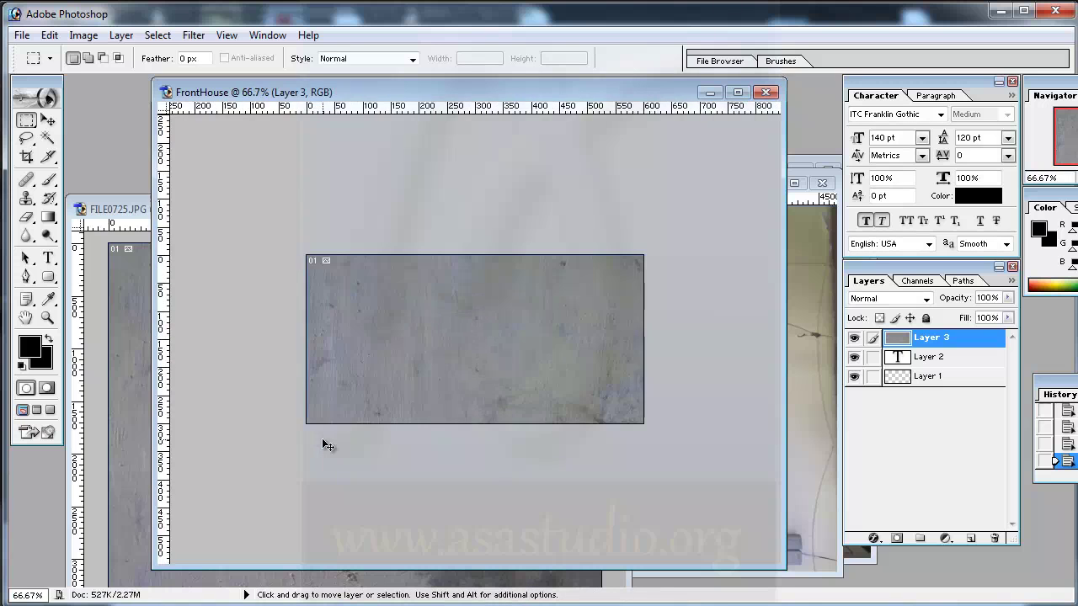
pyautogui.hotkey('ctrl', '+')
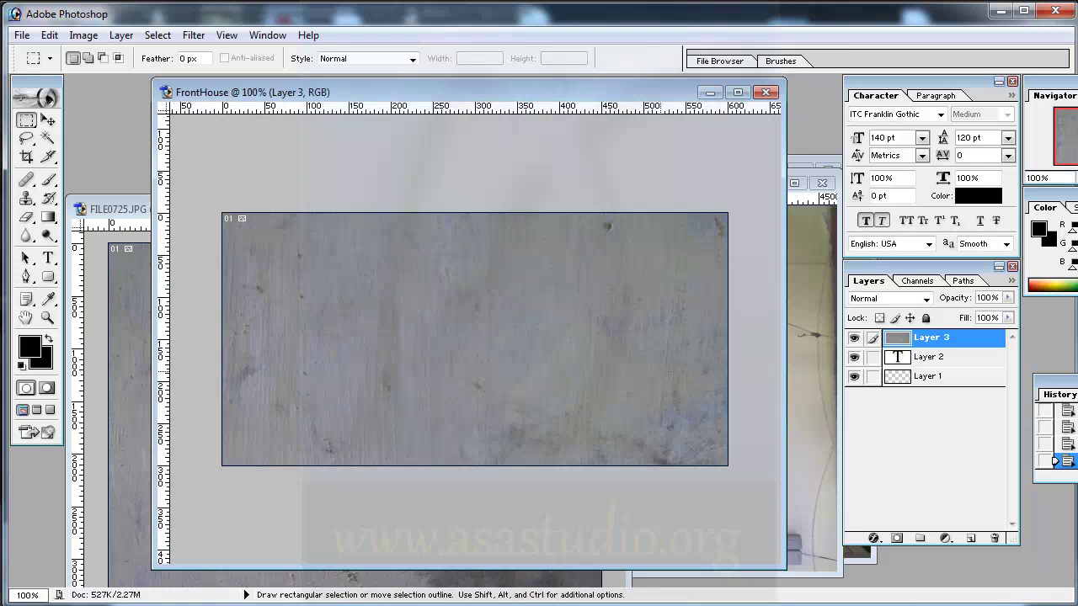
# Bring the FILE0726.JPG window photo forward and move its document window to the left.
pyautogui.click(809, 417)
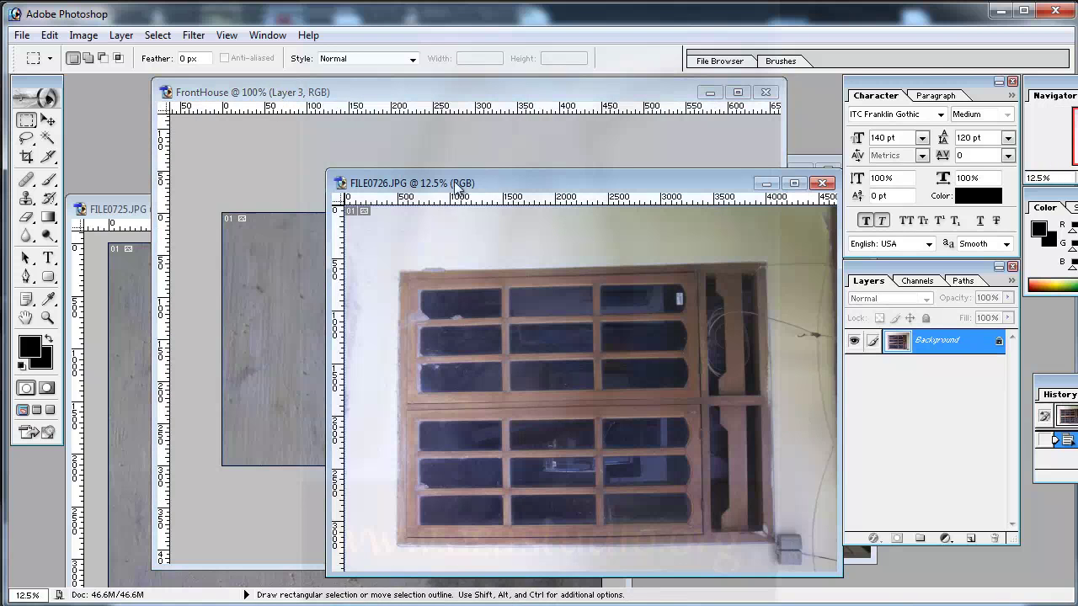
pyautogui.moveTo(452, 184); pyautogui.dragTo(220, 168)
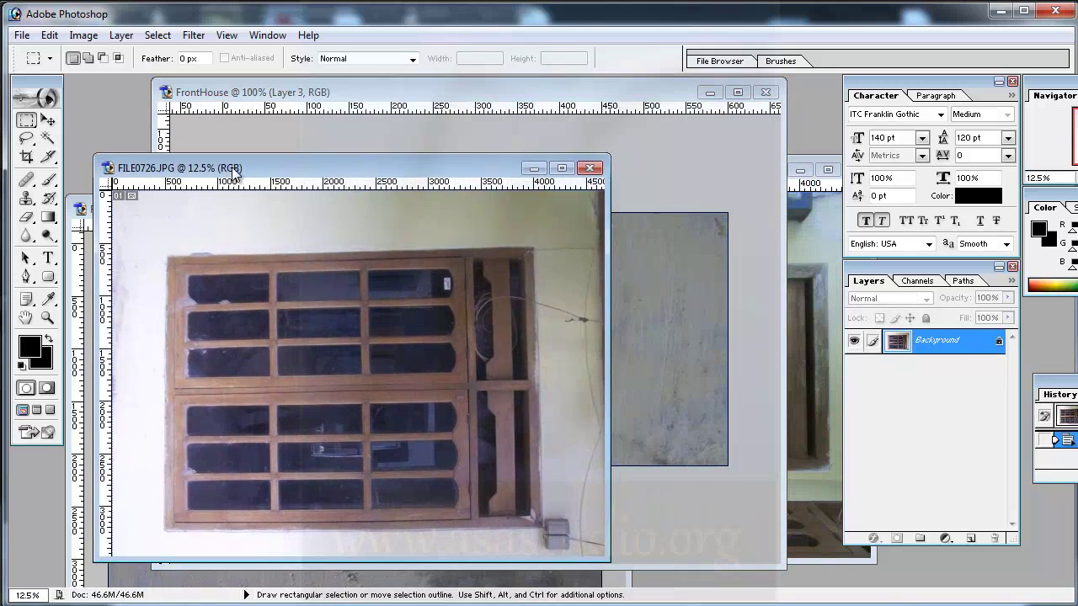
pyautogui.click(88, 34)
pyautogui.moveTo(125, 205)
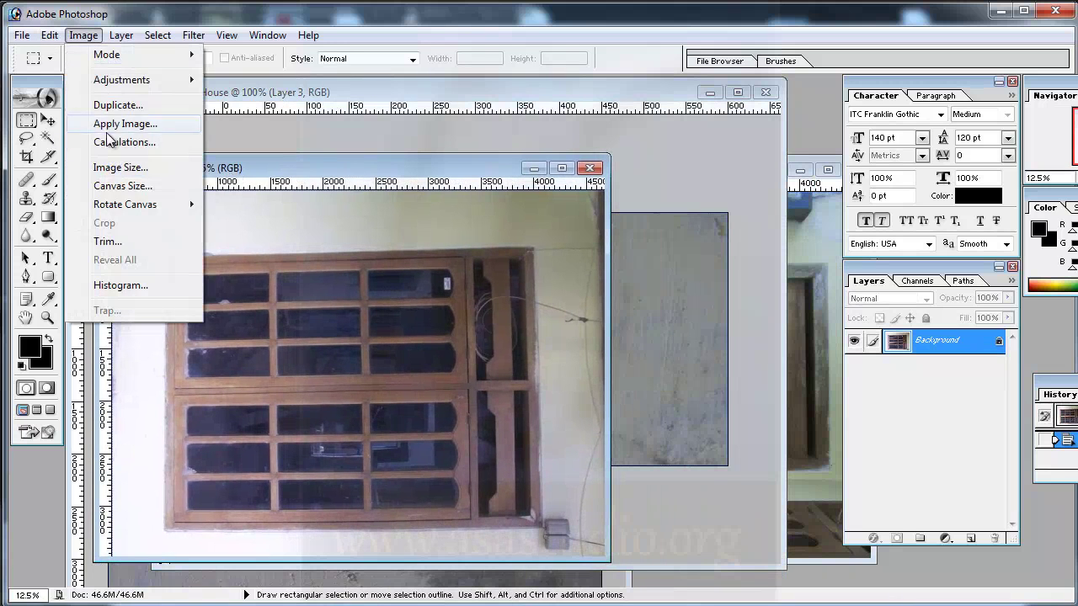
pyautogui.click(328, 166)
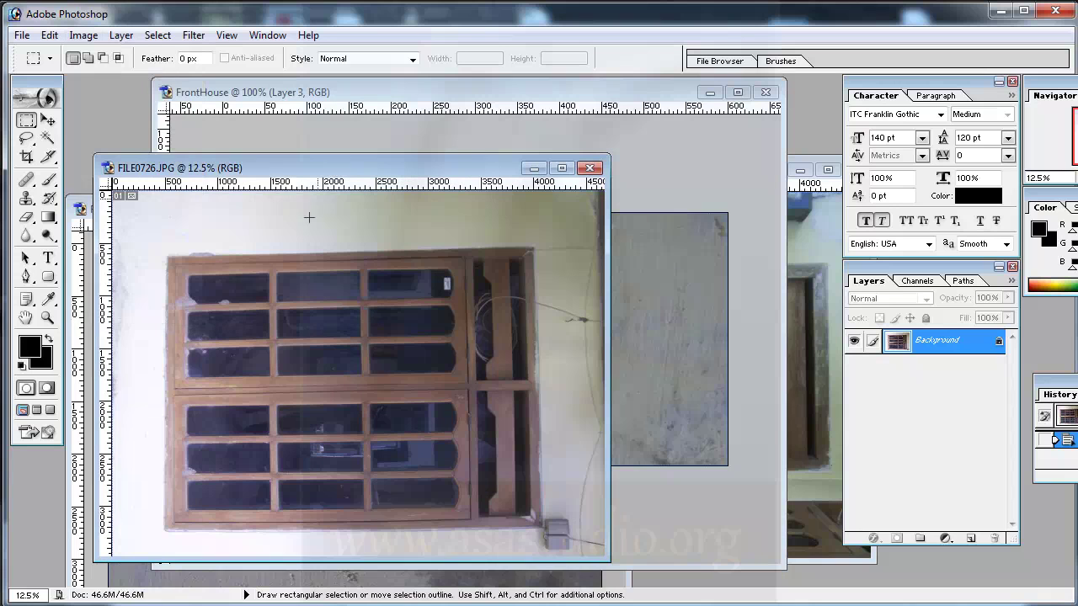
# Rotate the photo's canvas 90° clockwise, then 180°, so the window stands upright.
pyautogui.click(94, 38)
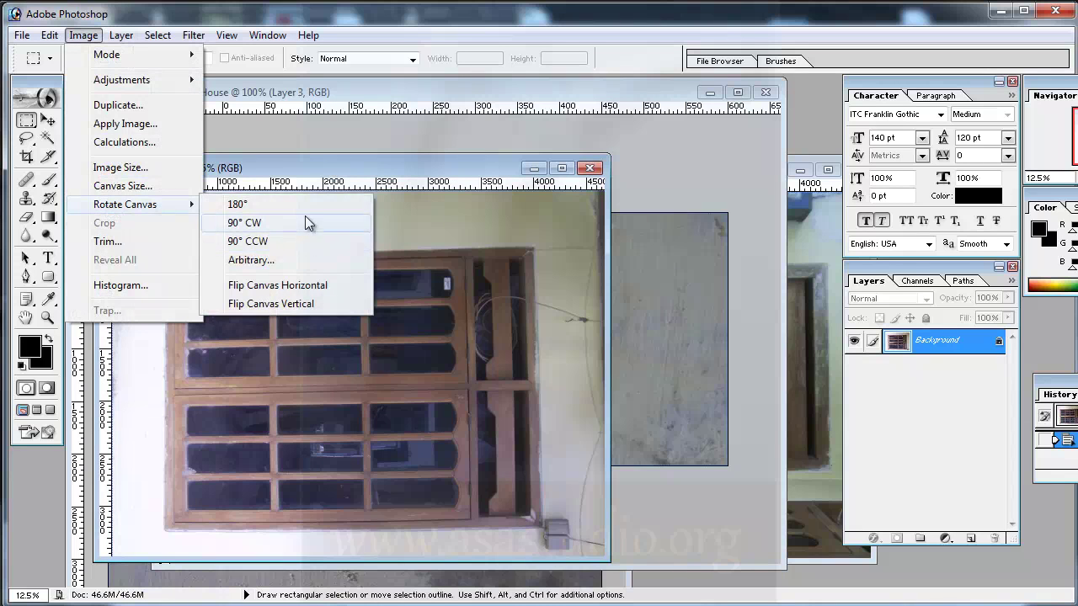
pyautogui.click(306, 223)
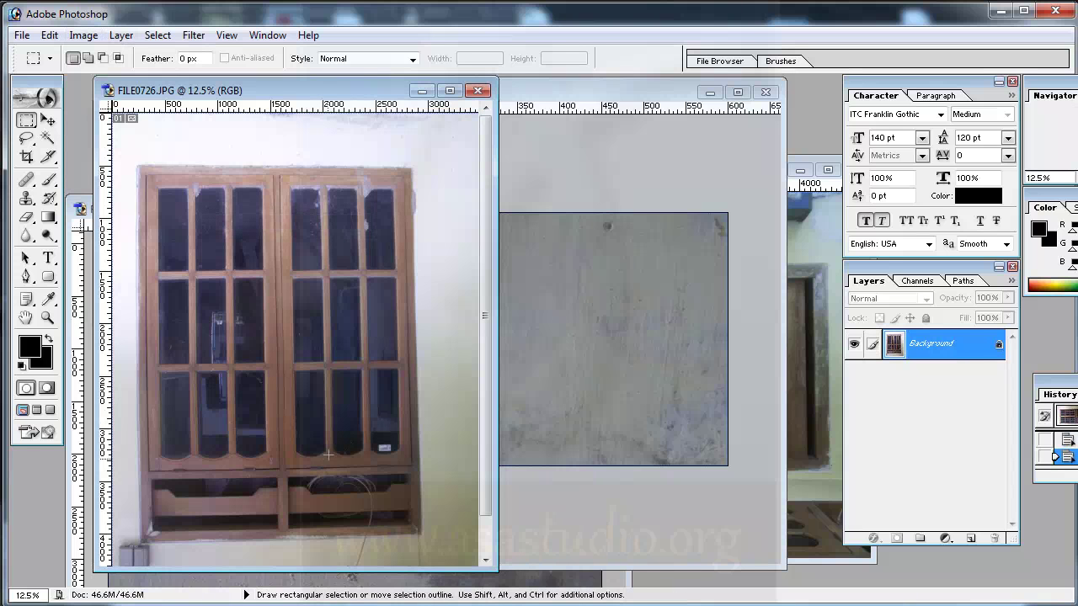
pyautogui.click(80, 35)
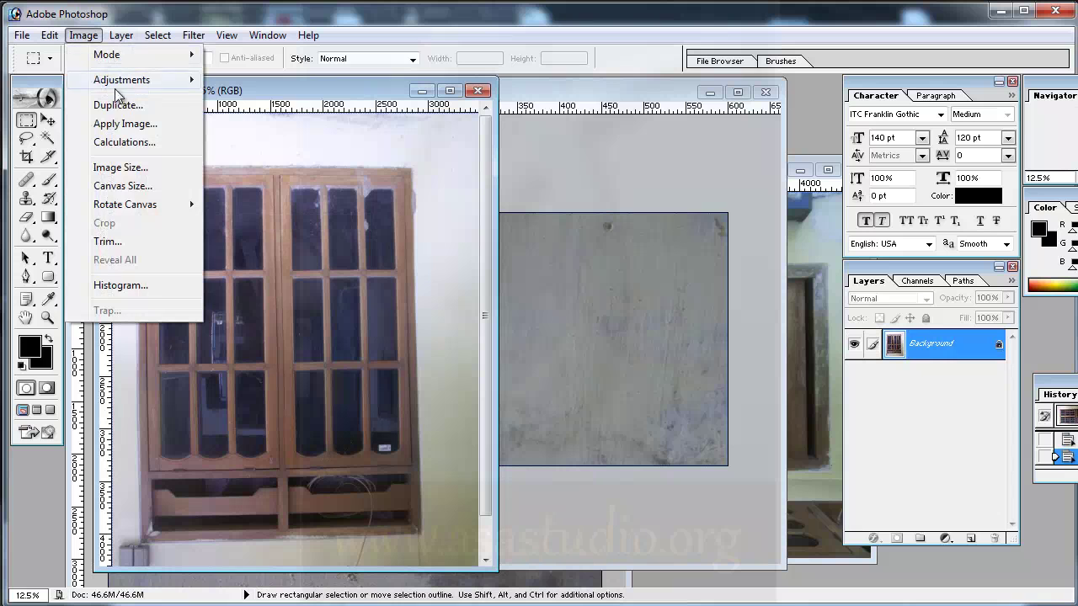
pyautogui.moveTo(125, 204)
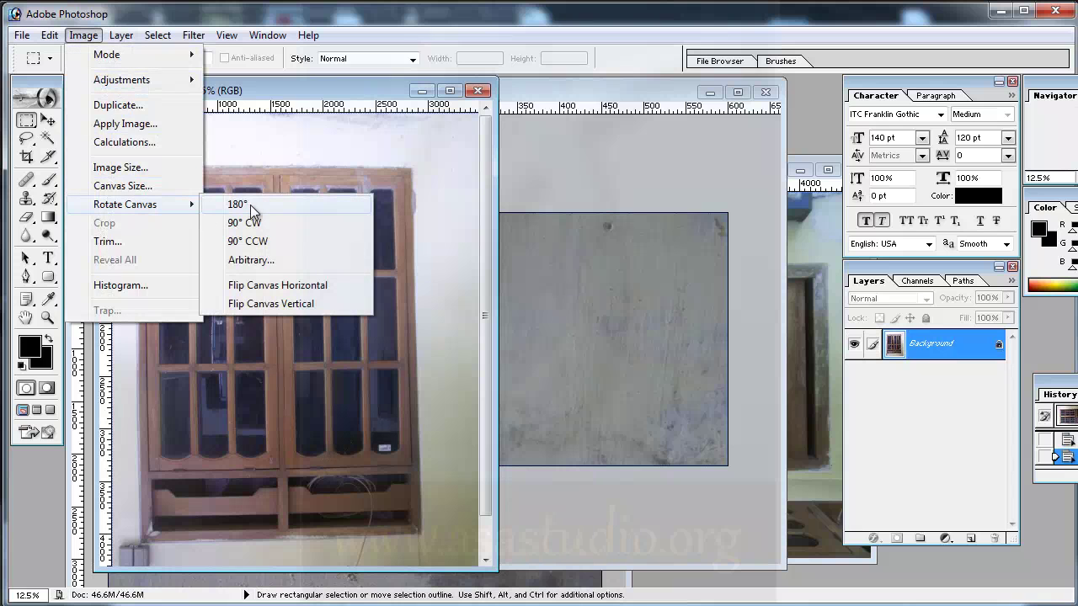
pyautogui.click(252, 205)
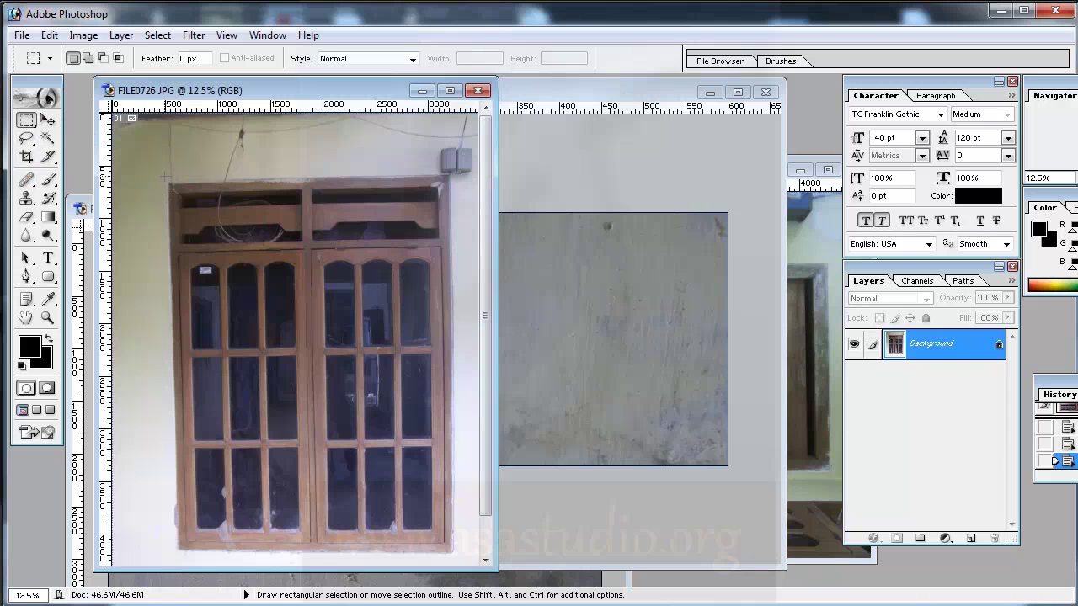
# Copy the marqueed wooden window into FrontHouse as Layer 4 and drag a horizontal guide from the top ruler.
pyautogui.moveTo(379, 381); pyautogui.dragTo(468, 560)
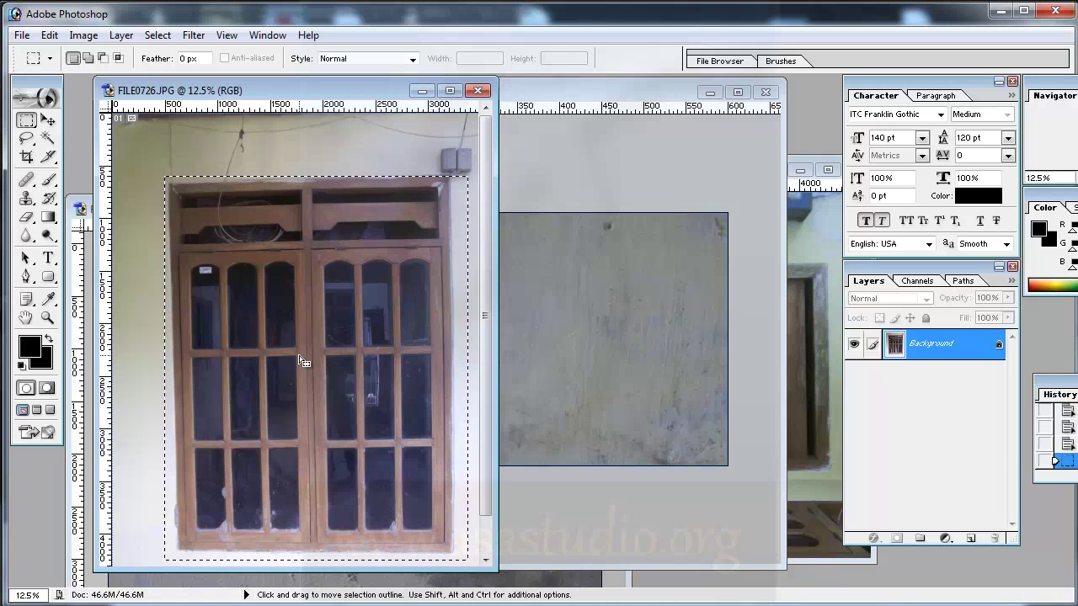
pyautogui.moveTo(303, 361); pyautogui.dragTo(603, 295)
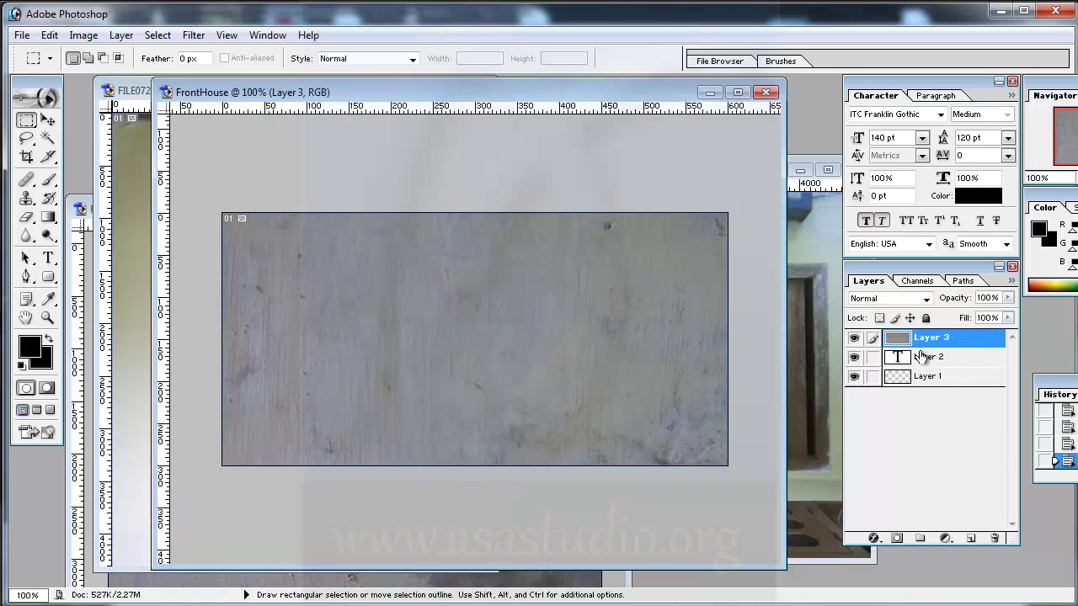
pyautogui.click(127, 90)
pyautogui.click(48, 120)
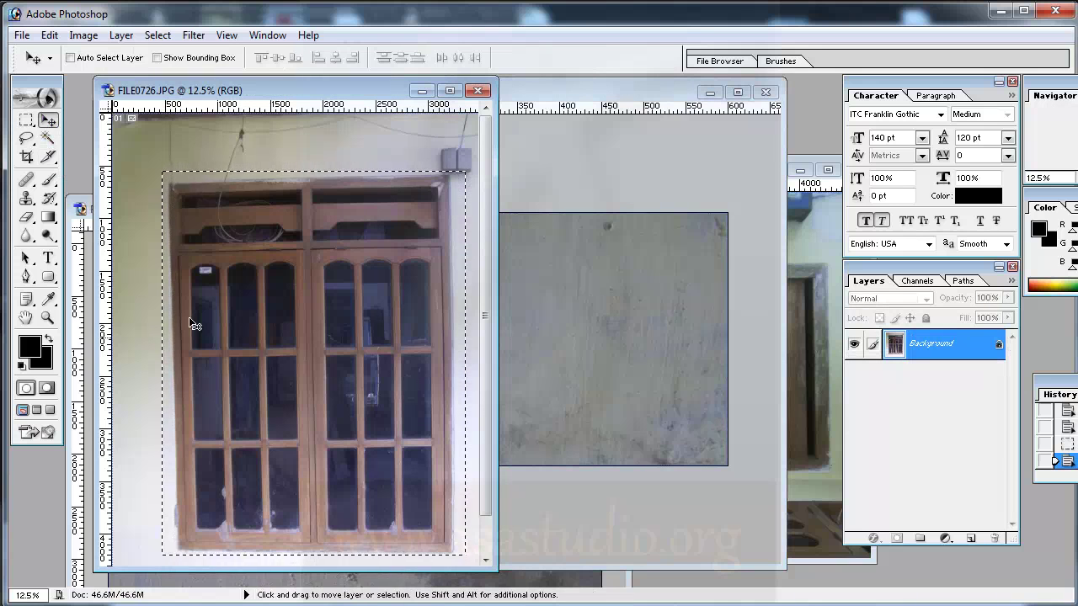
pyautogui.moveTo(277, 359); pyautogui.dragTo(576, 351)
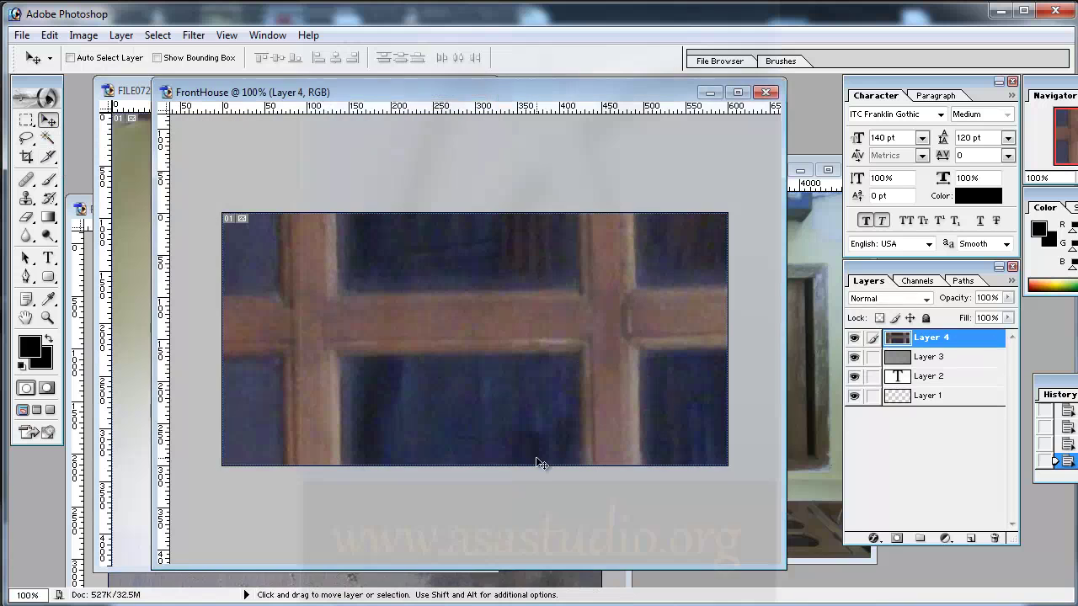
pyautogui.click(26, 120)
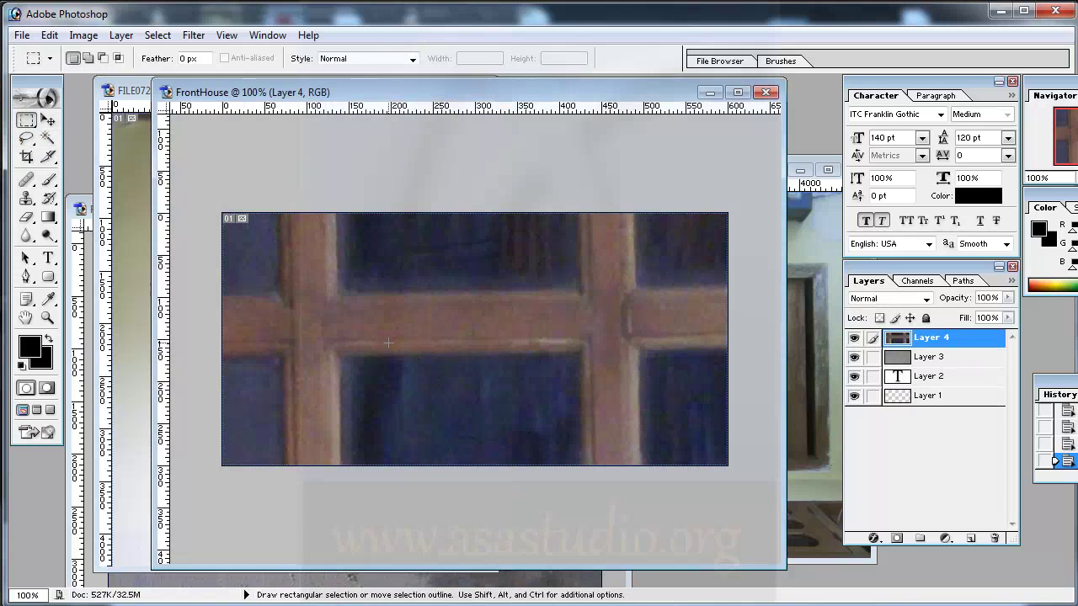
pyautogui.moveTo(437, 107); pyautogui.dragTo(455, 297)
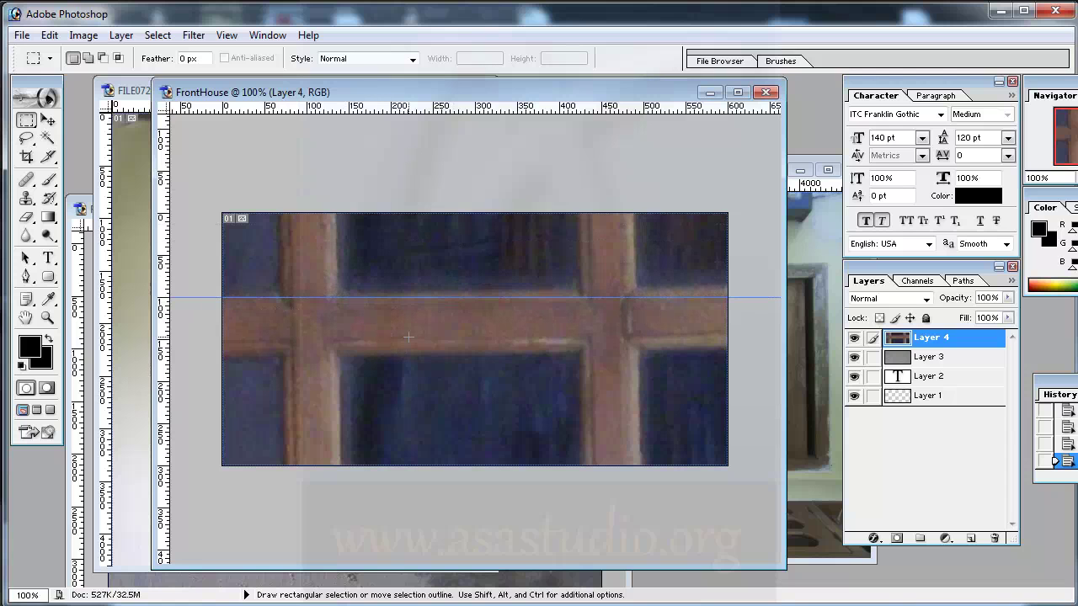
# Free-transform the window layer down to 3.8% and place it centered just below the guide.
pyautogui.rightClick(393, 328)
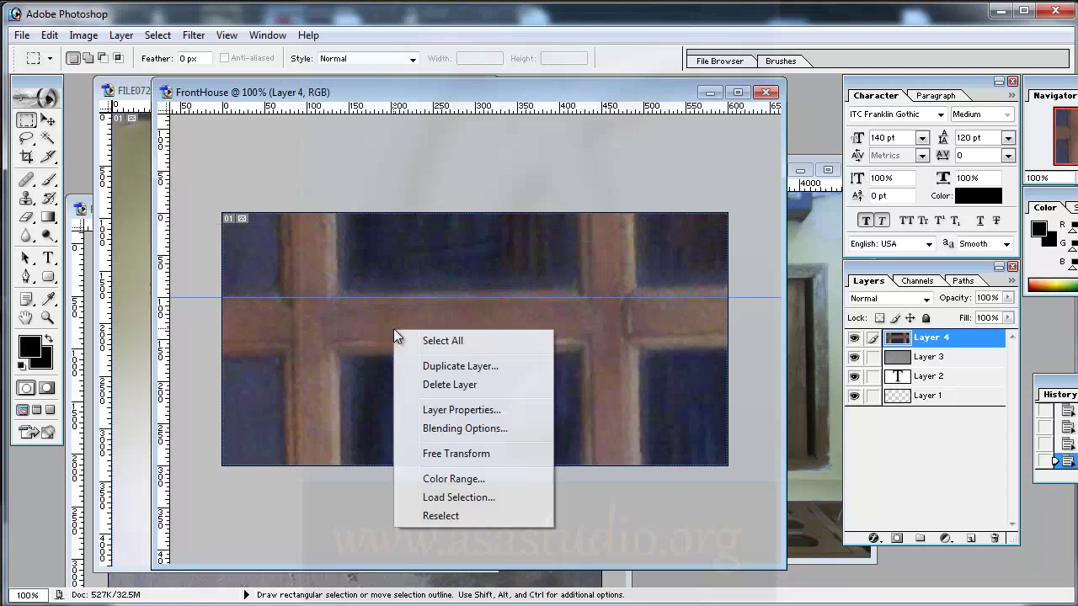
pyautogui.click(455, 454)
pyautogui.moveTo(325, 240)
pyautogui.mouseDown()
pyautogui.moveTo(567, 433)
pyautogui.moveTo(594, 485)
pyautogui.mouseUp()
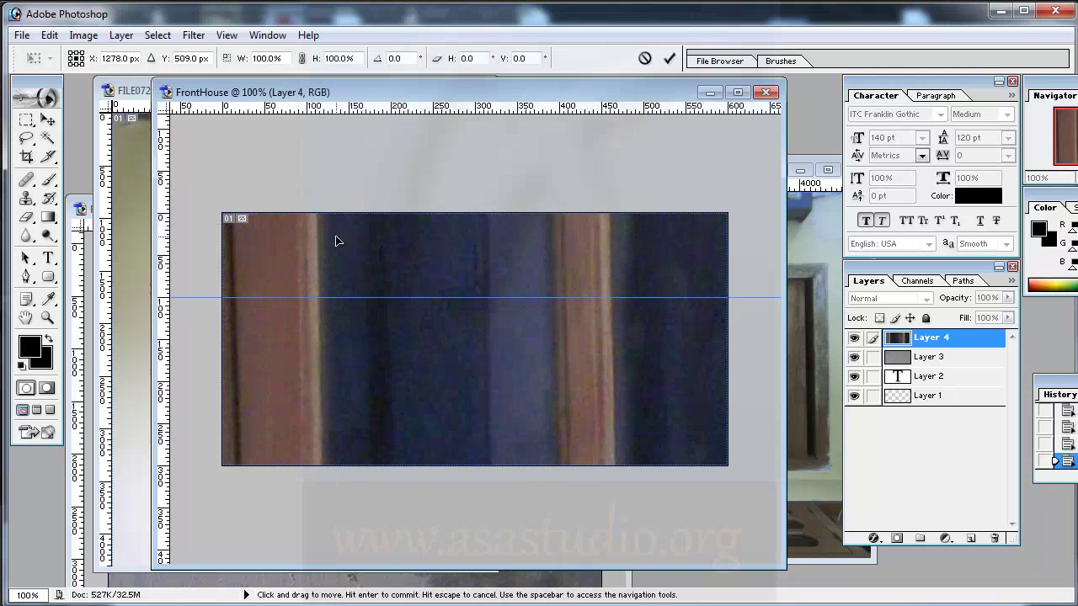
pyautogui.hotkey('ctrl', '-')
pyautogui.hotkey('ctrl', '-')
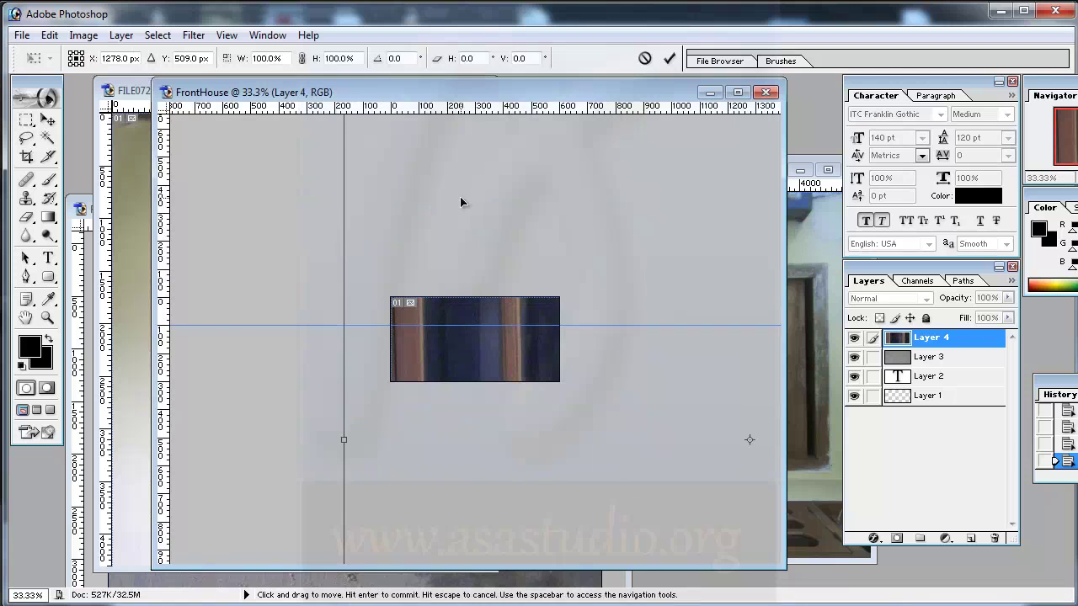
pyautogui.moveTo(463, 202); pyautogui.dragTo(490, 387)
pyautogui.moveTo(379, 184)
pyautogui.keyDown('shift'); pyautogui.mouseDown()
pyautogui.moveTo(620, 441)
pyautogui.moveTo(379, 200)
pyautogui.moveTo(596, 475)
pyautogui.moveTo(347, 213)
pyautogui.moveTo(549, 469)
pyautogui.moveTo(426, 297)
pyautogui.moveTo(515, 409)
pyautogui.moveTo(472, 341)
pyautogui.mouseUp(); pyautogui.keyUp('shift')
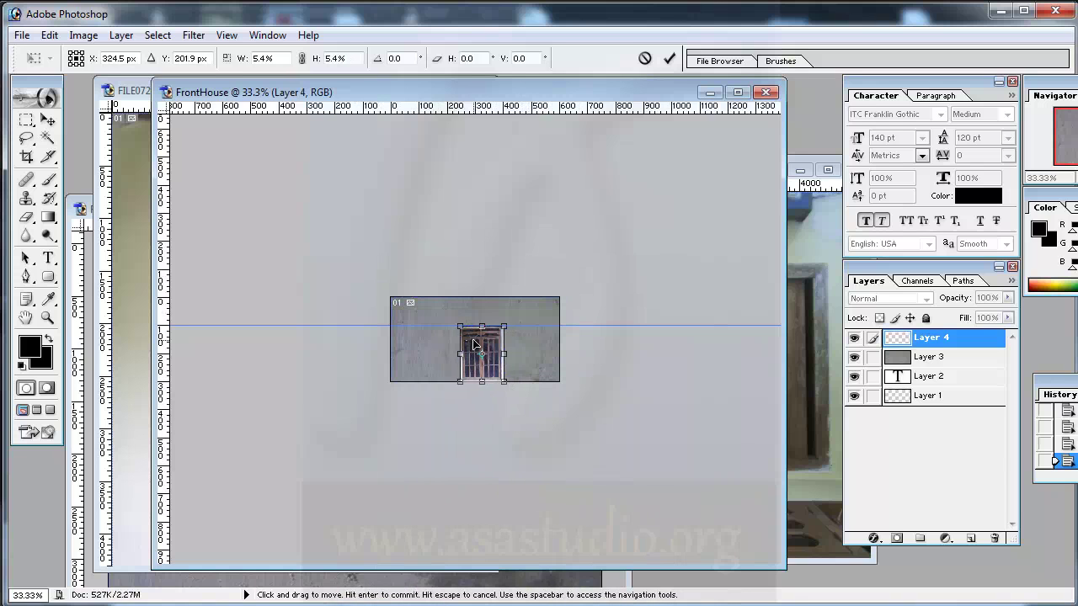
pyautogui.hotkey('ctrl', '+')
pyautogui.hotkey('ctrl', '+')
pyautogui.hotkey('ctrl', '+')
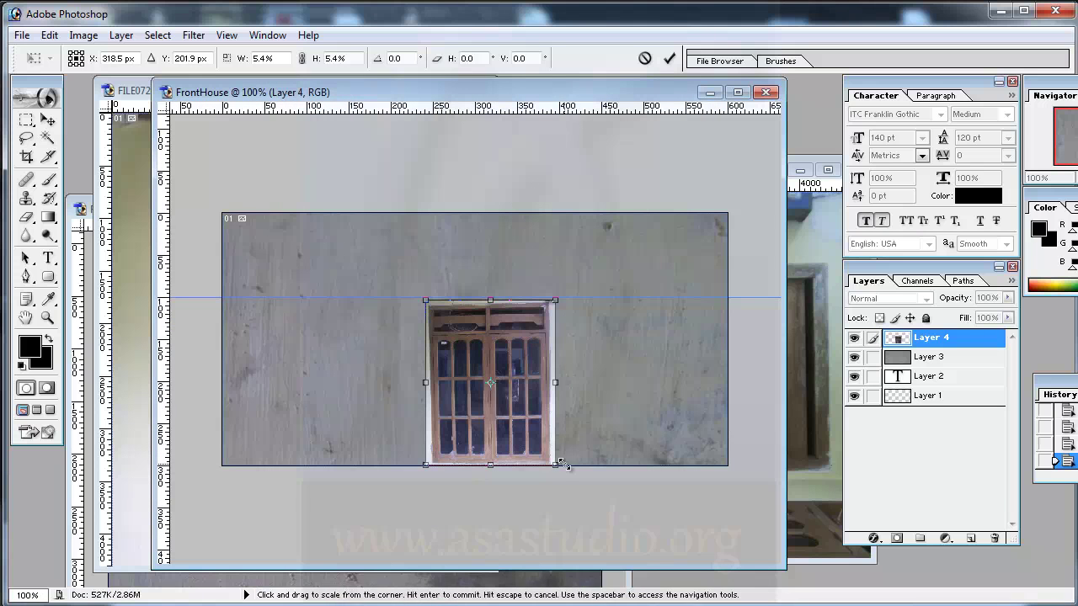
pyautogui.moveTo(555, 465); pyautogui.dragTo(519, 415)
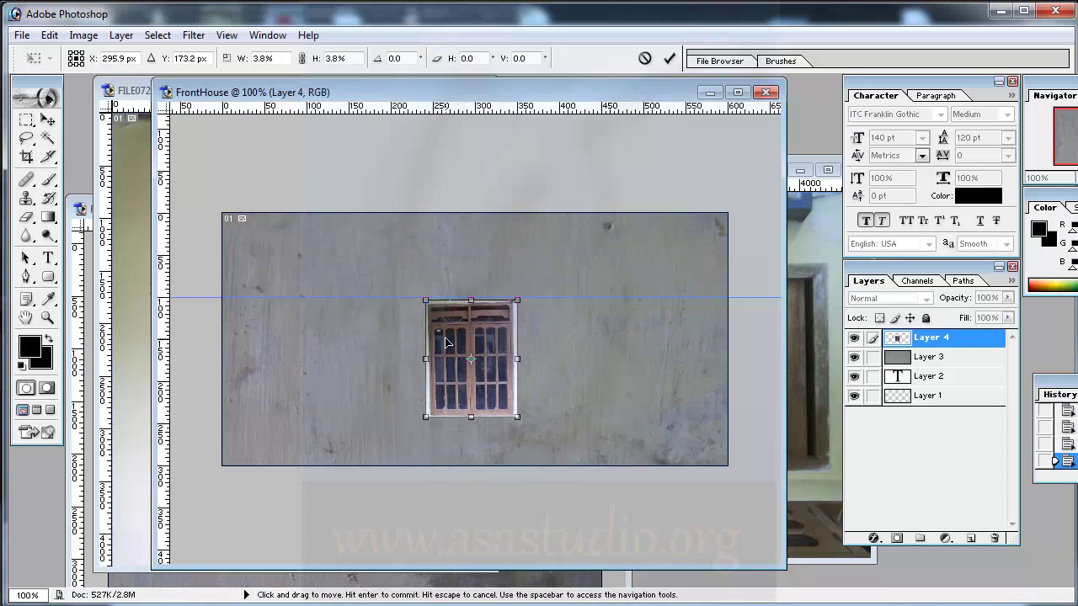
pyautogui.press('Return')
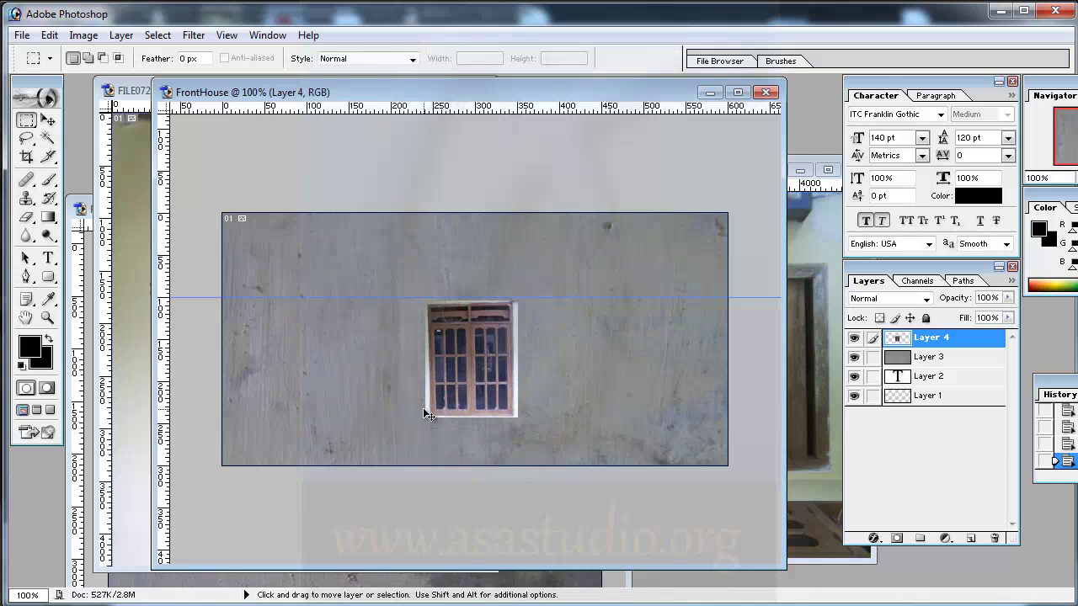
# Zoom to 300% and place vertical guides at the window's left and right edges, plus one along its bottom.
pyautogui.hotkey('ctrl', '+')
pyautogui.hotkey('ctrl', '+')
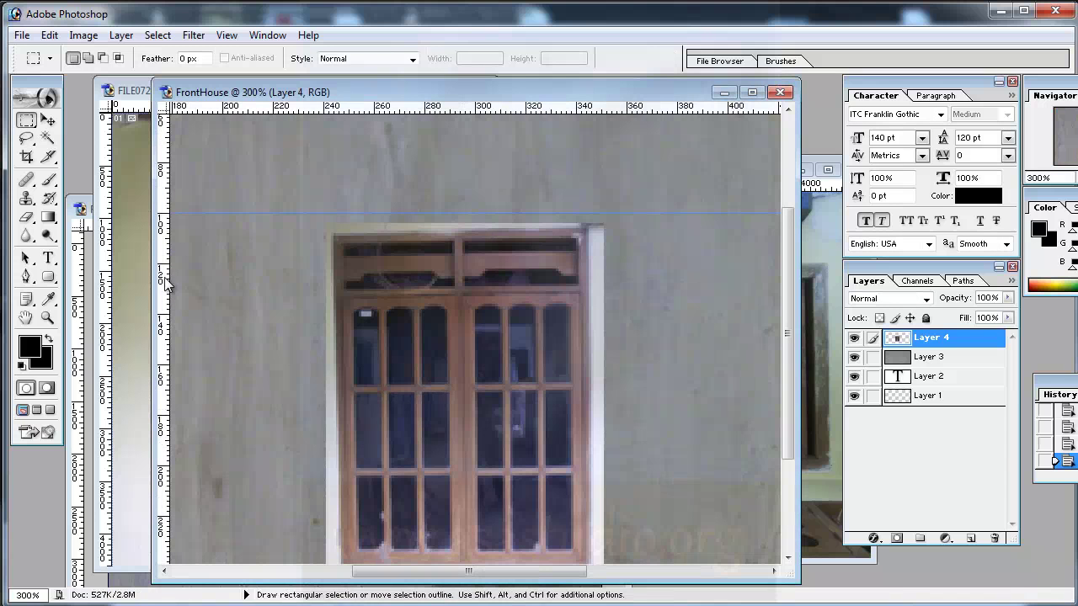
pyautogui.moveTo(166, 284); pyautogui.dragTo(334, 318)
pyautogui.moveTo(165, 352); pyautogui.dragTo(594, 374)
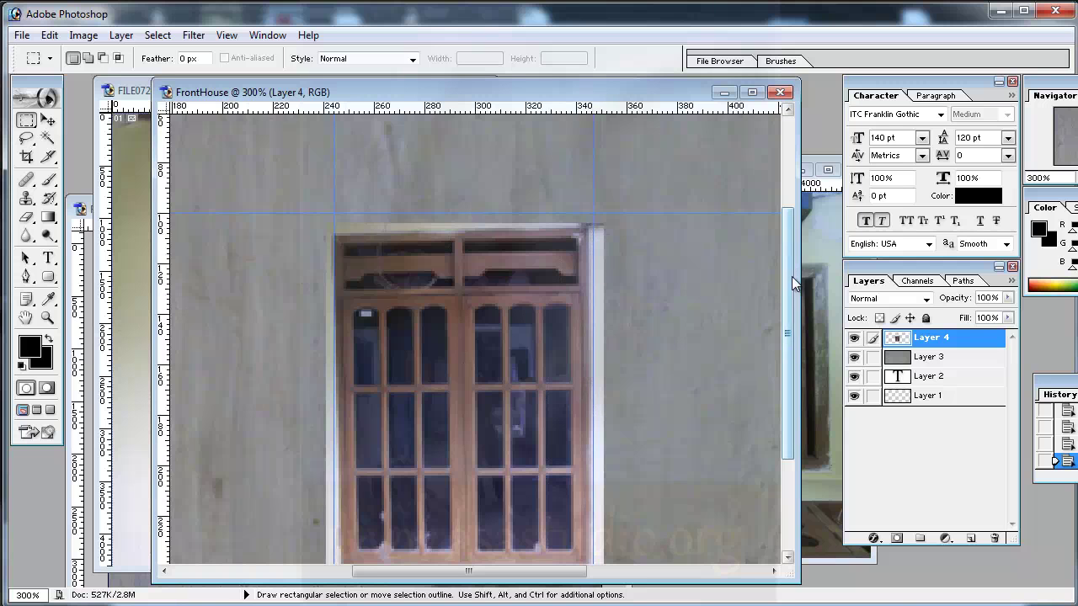
pyautogui.moveTo(794, 282); pyautogui.dragTo(793, 314)
pyautogui.moveTo(480, 105); pyautogui.dragTo(470, 501)
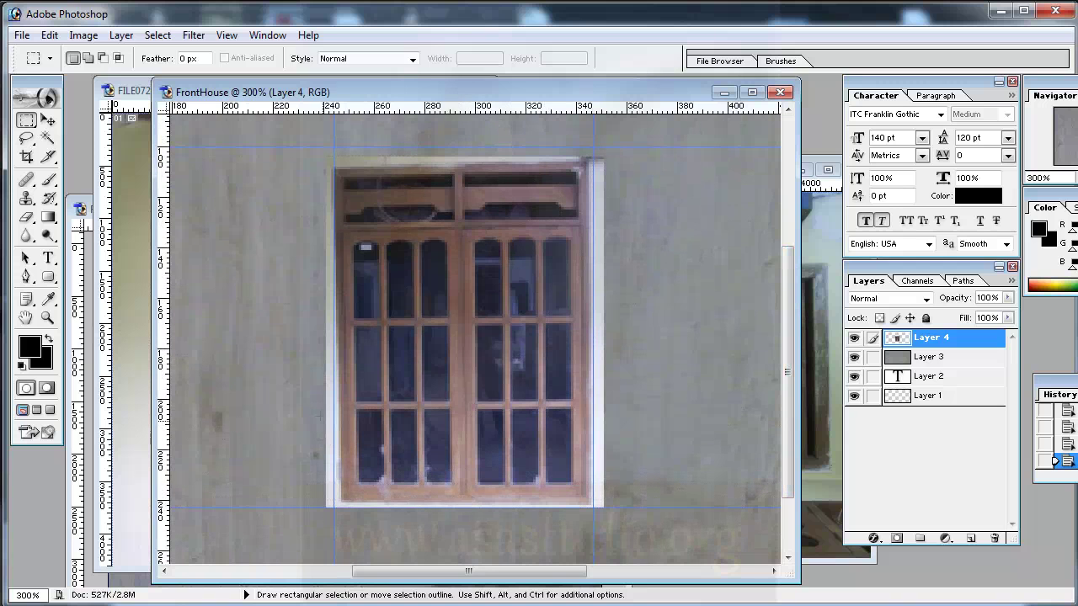
# Switch to the Polygonal Lasso and dismiss the no-pixels-selected warning from a first attempt.
pyautogui.click(28, 140)
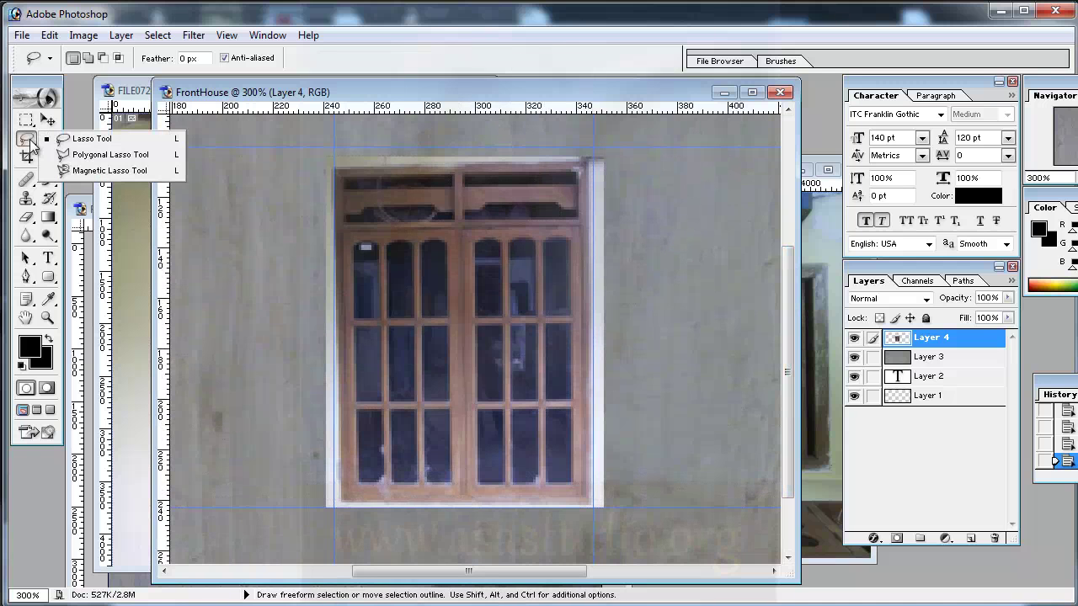
pyautogui.click(105, 154)
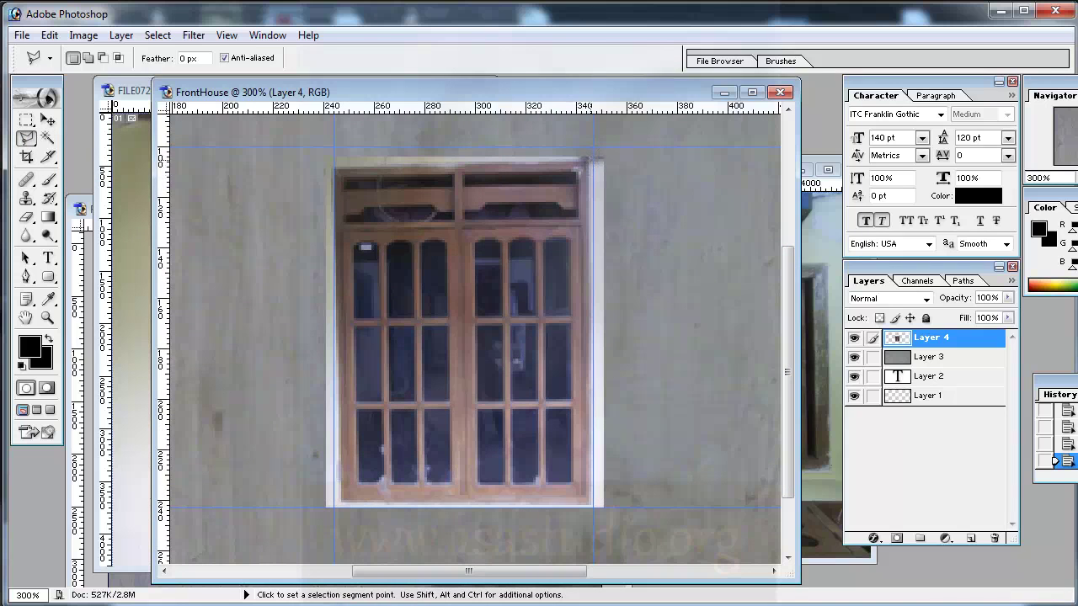
pyautogui.click(591, 158)
pyautogui.doubleClick(532, 278)
pyautogui.click(548, 254)
# Remove the two vertical guides and the top horizontal guide around the window.
pyautogui.moveTo(546, 574); pyautogui.dragTo(633, 574)
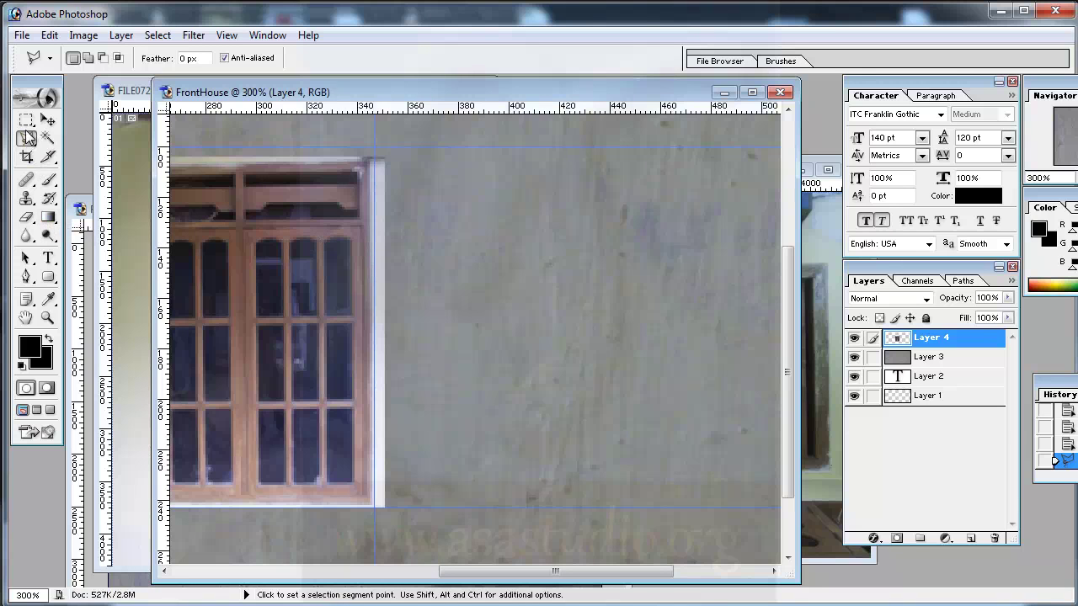
pyautogui.moveTo(376, 279); pyautogui.dragTo(162, 286)
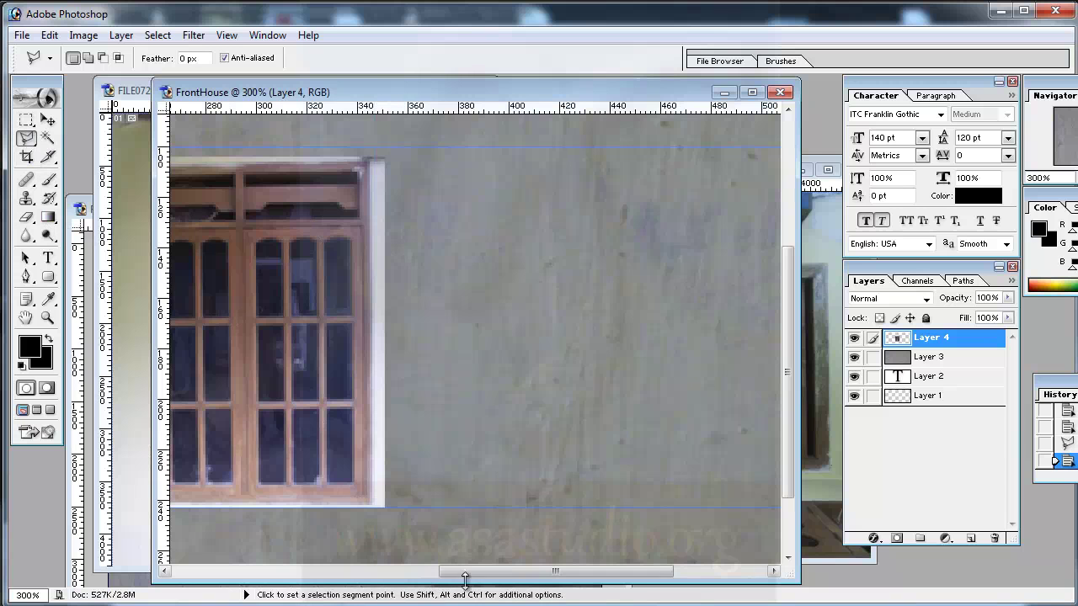
pyautogui.moveTo(489, 571); pyautogui.dragTo(396, 571)
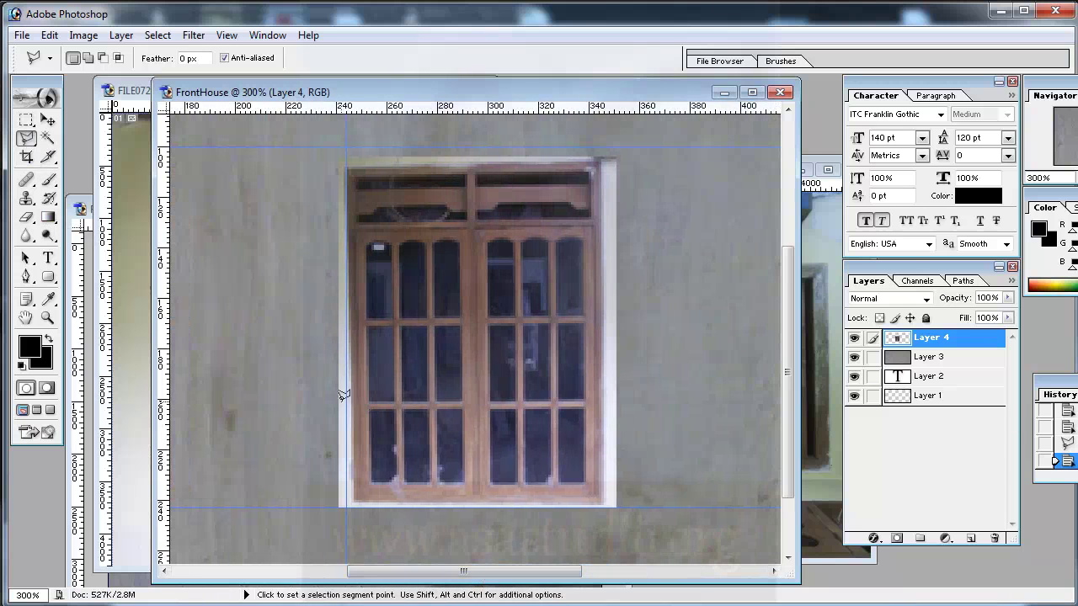
pyautogui.keyDown('ctrl'); pyautogui.moveTo(345, 396); pyautogui.dragTo(162, 396); pyautogui.keyUp('ctrl')
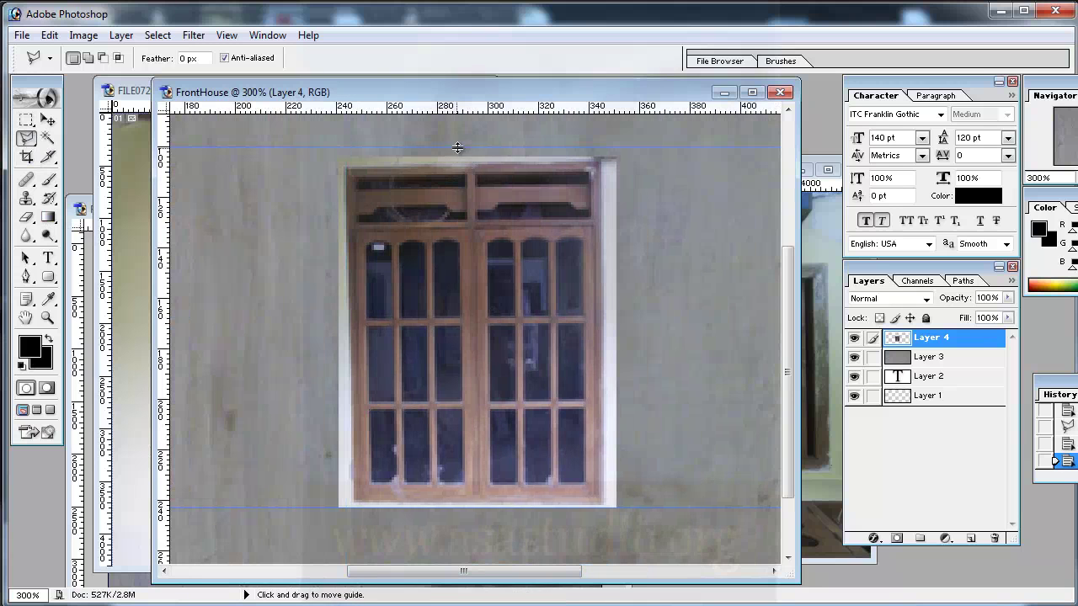
pyautogui.keyDown('ctrl'); pyautogui.moveTo(484, 147); pyautogui.dragTo(484, 2); pyautogui.keyUp('ctrl')
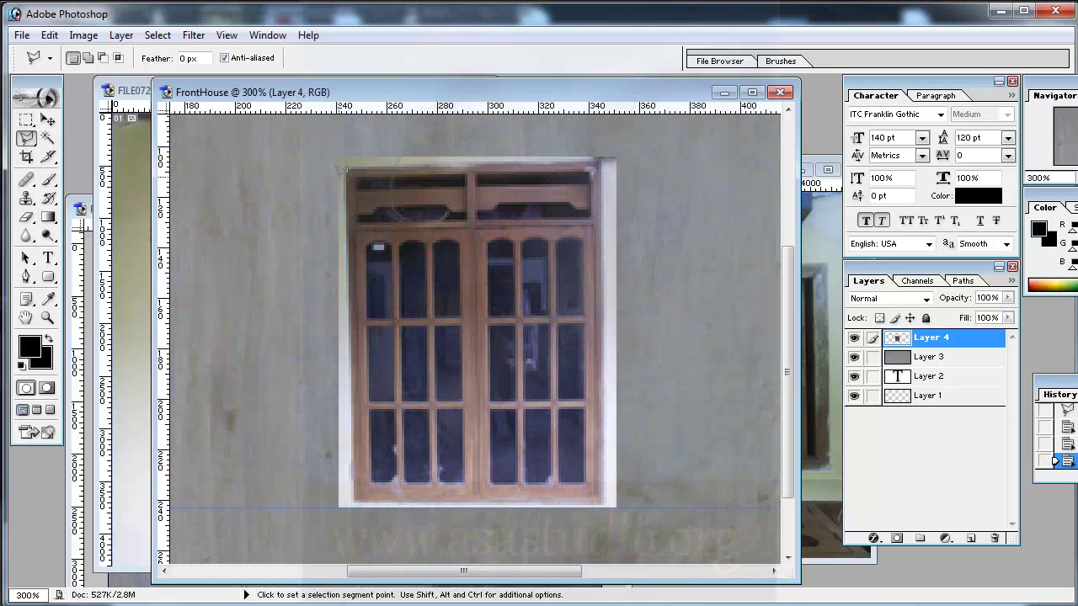
# Zoom to 400% and trace the wooden window's four corners with the Polygonal Lasso.
pyautogui.hotkey('ctrl', '+')
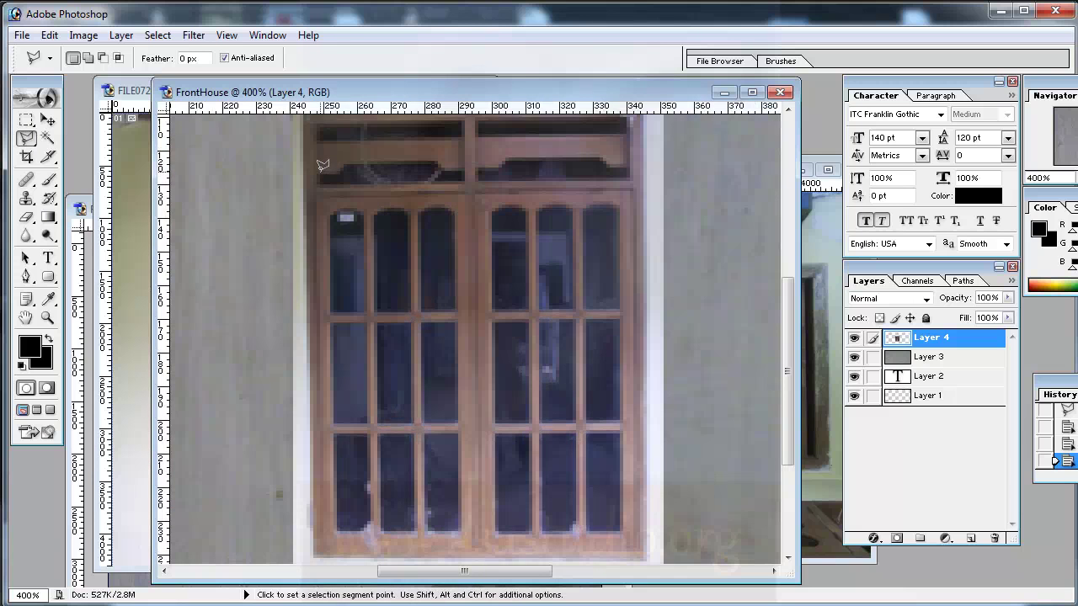
pyautogui.scroll(1, 326, 156)
pyautogui.scroll(2, 316, 194)
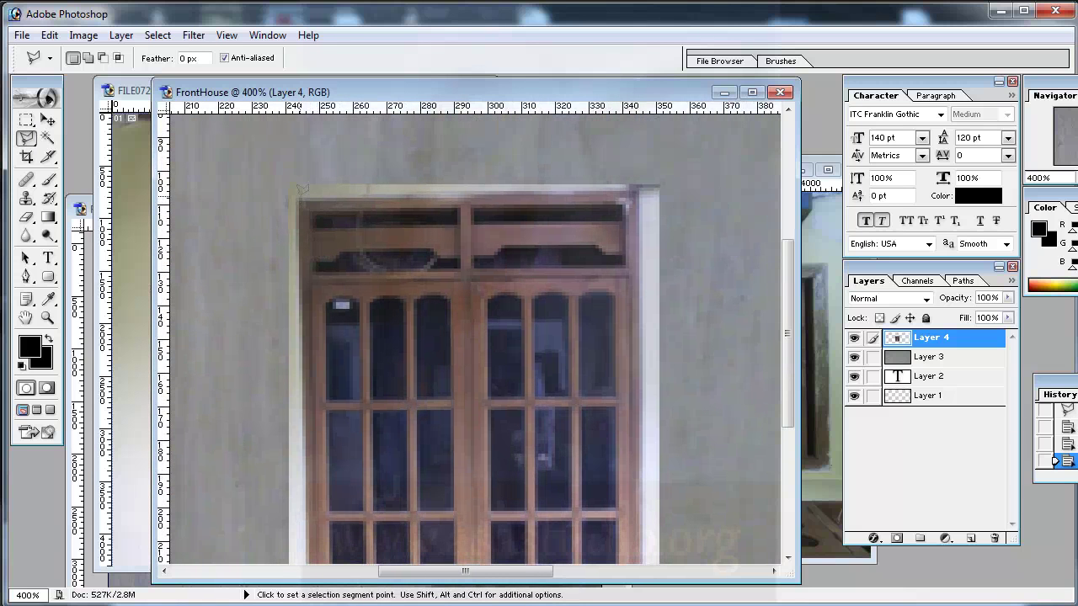
pyautogui.click(300, 199)
pyautogui.click(640, 186)
pyautogui.scroll(-1, 632, 337)
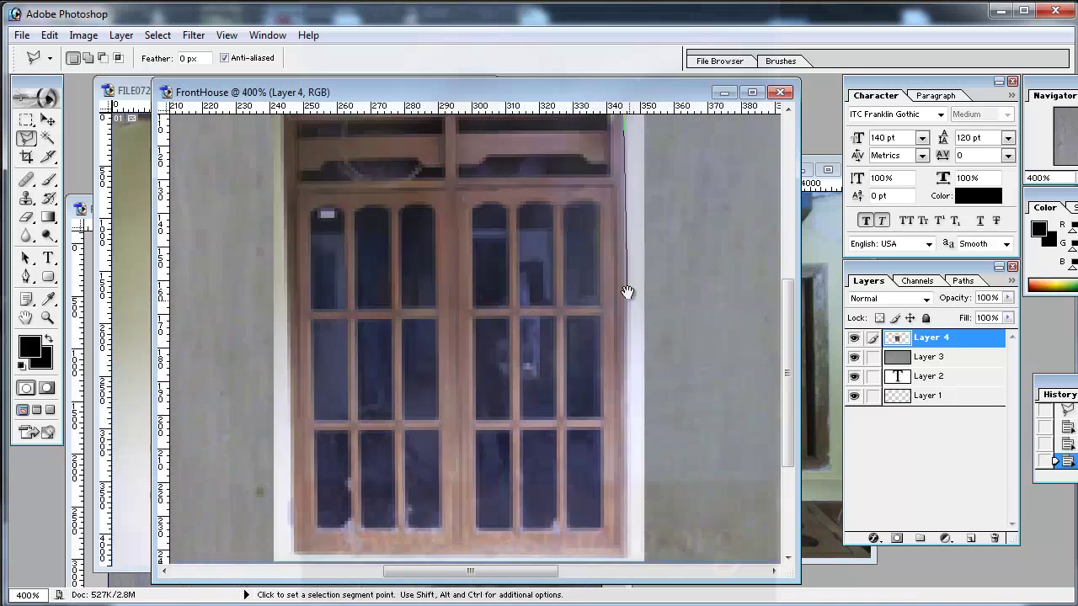
pyautogui.scroll(-2, 628, 304)
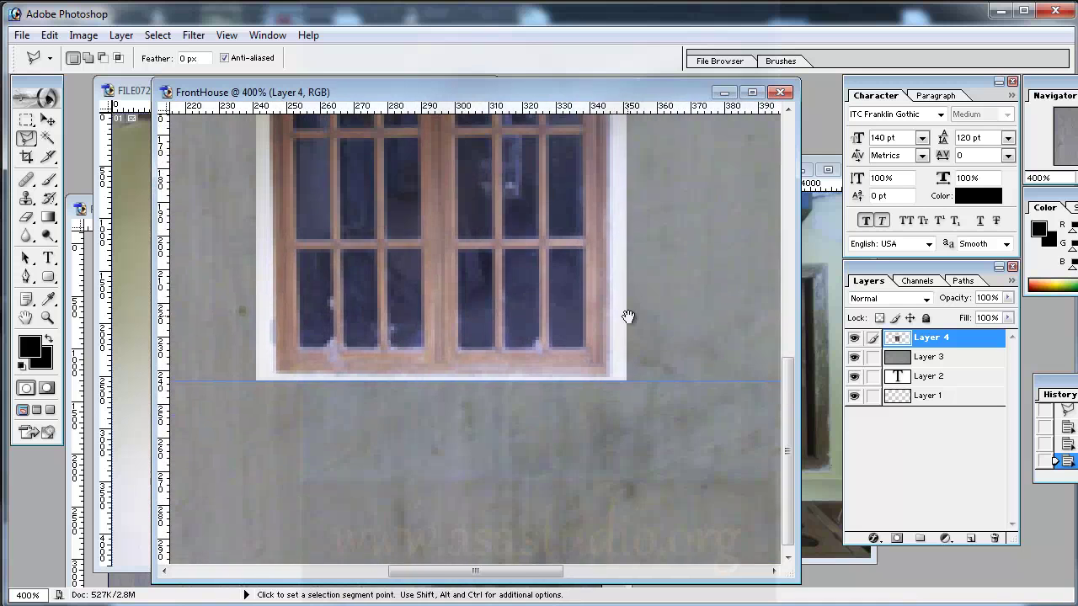
pyautogui.click(607, 378)
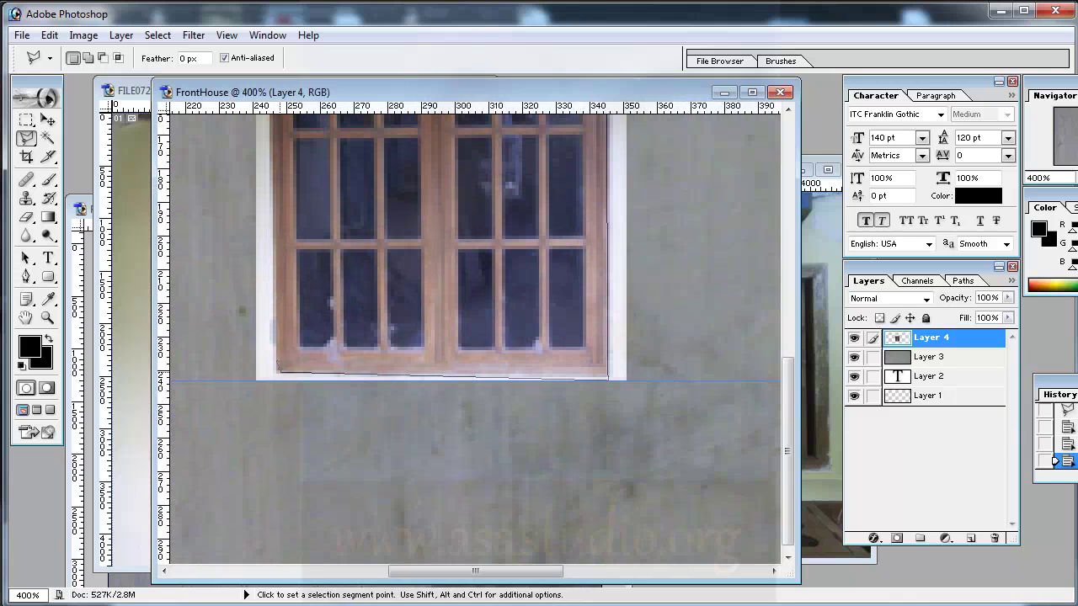
pyautogui.click(275, 370)
pyautogui.moveTo(311, 170); pyautogui.dragTo(318, 447)
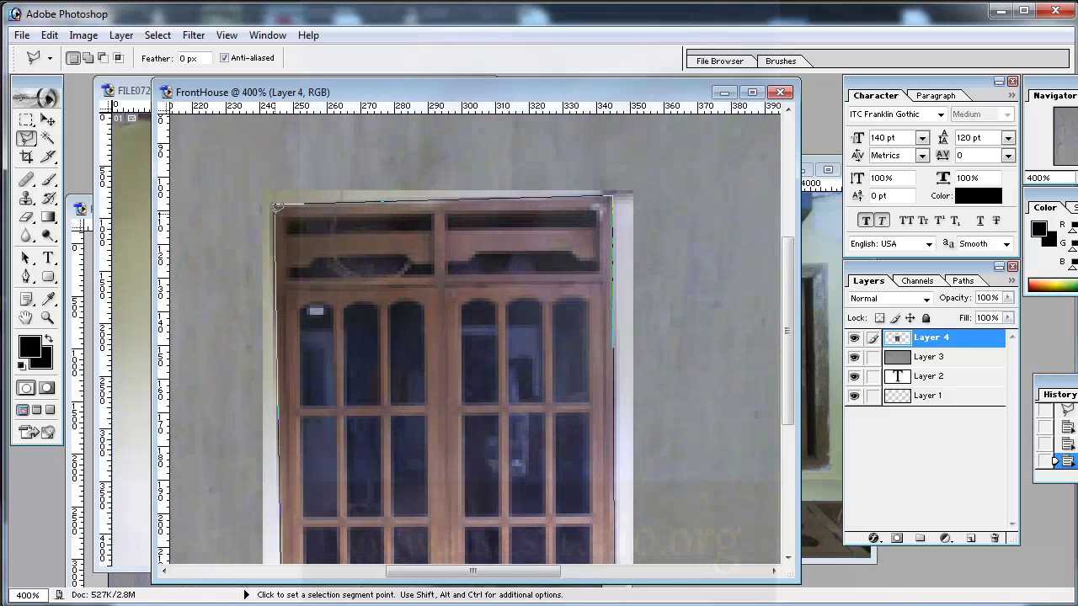
pyautogui.click(273, 202)
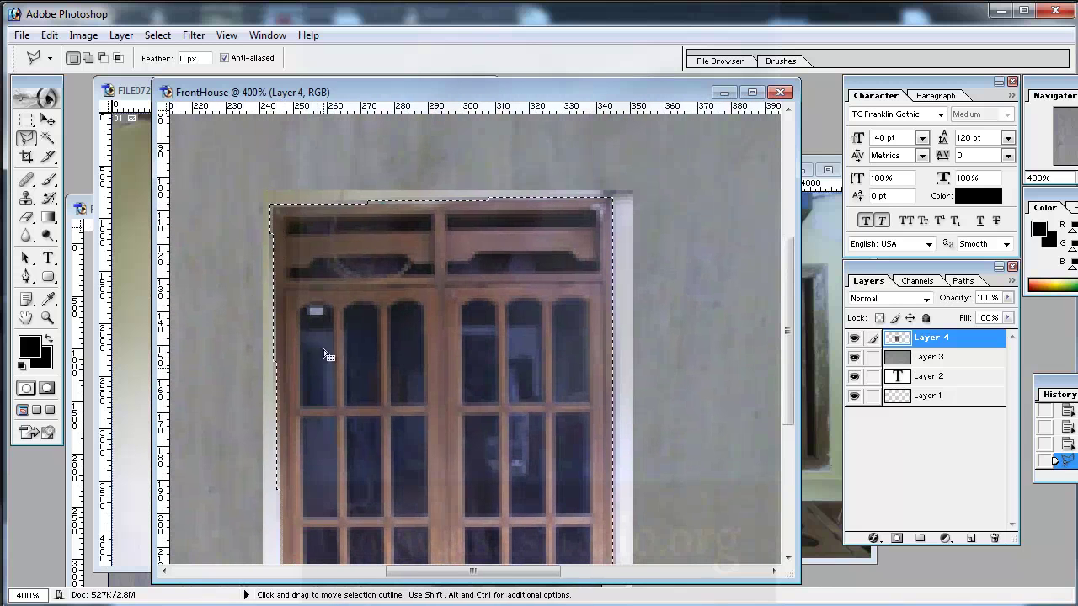
# Invert the selection, delete the white border around the window, and clear the selection.
pyautogui.scroll(-2, 522, 336)
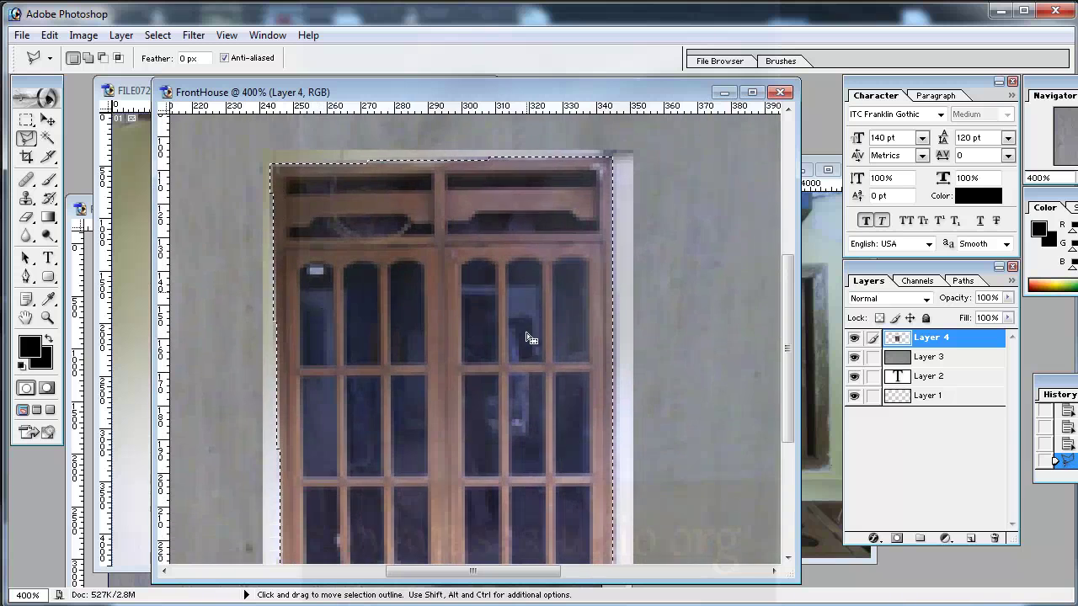
pyautogui.scroll(-4, 527, 335)
pyautogui.scroll(-1, 528, 334)
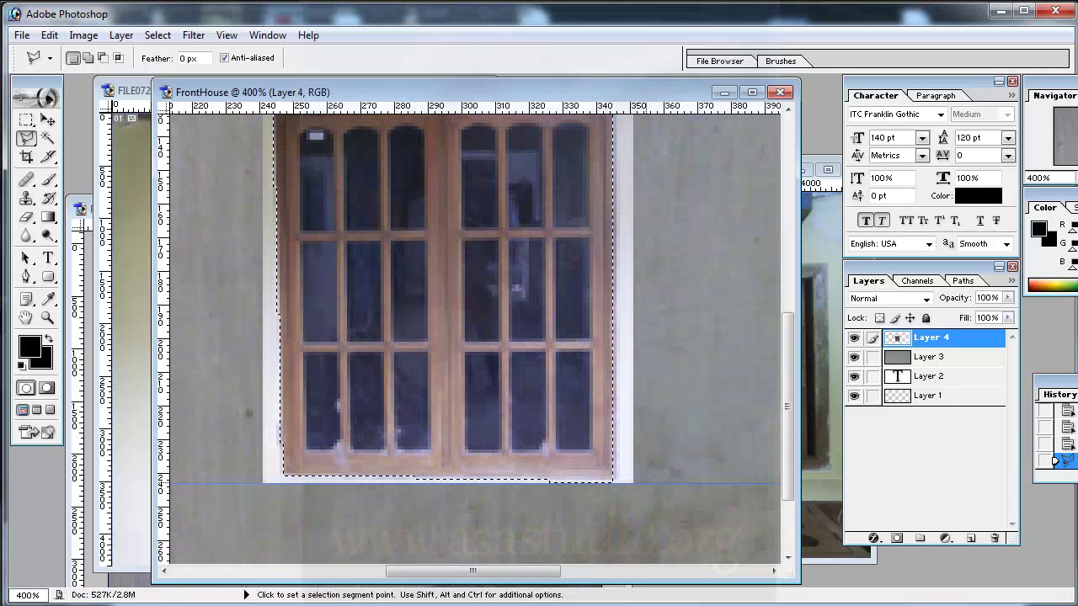
pyautogui.rightClick(329, 199)
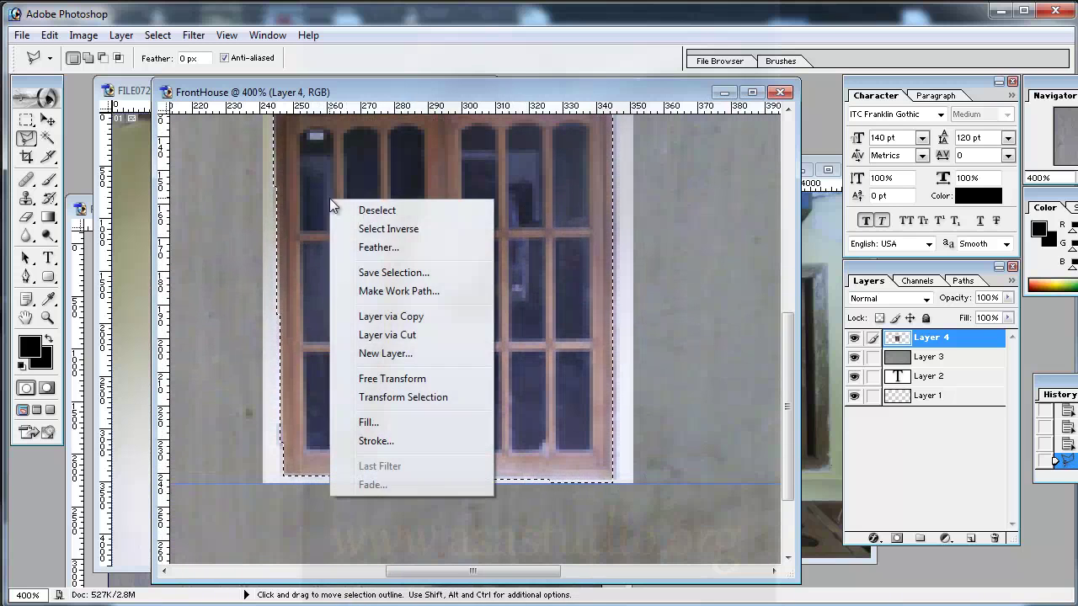
pyautogui.click(381, 229)
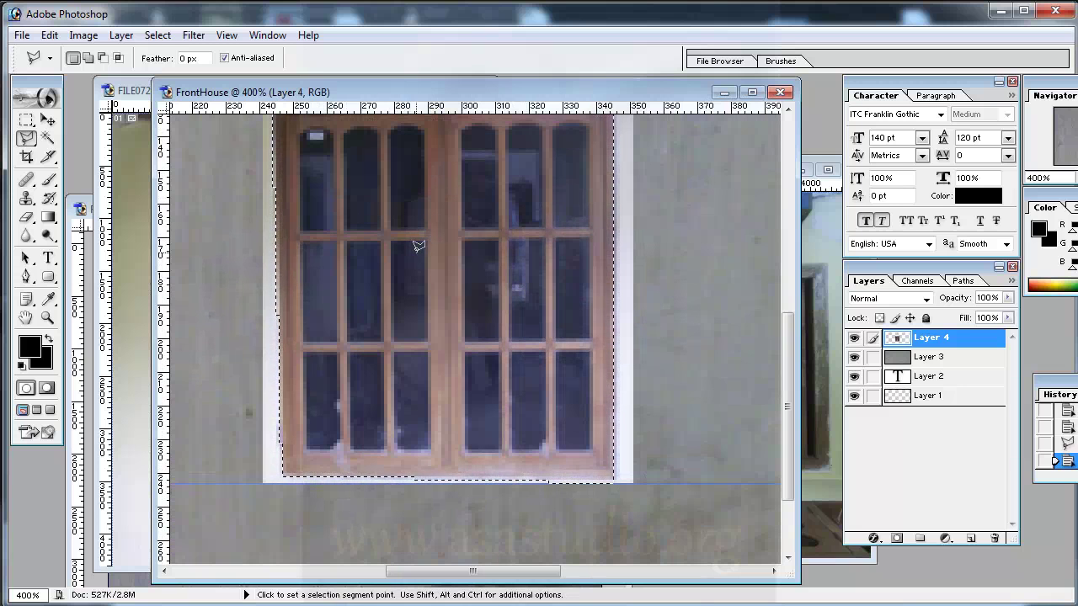
pyautogui.press('Delete')
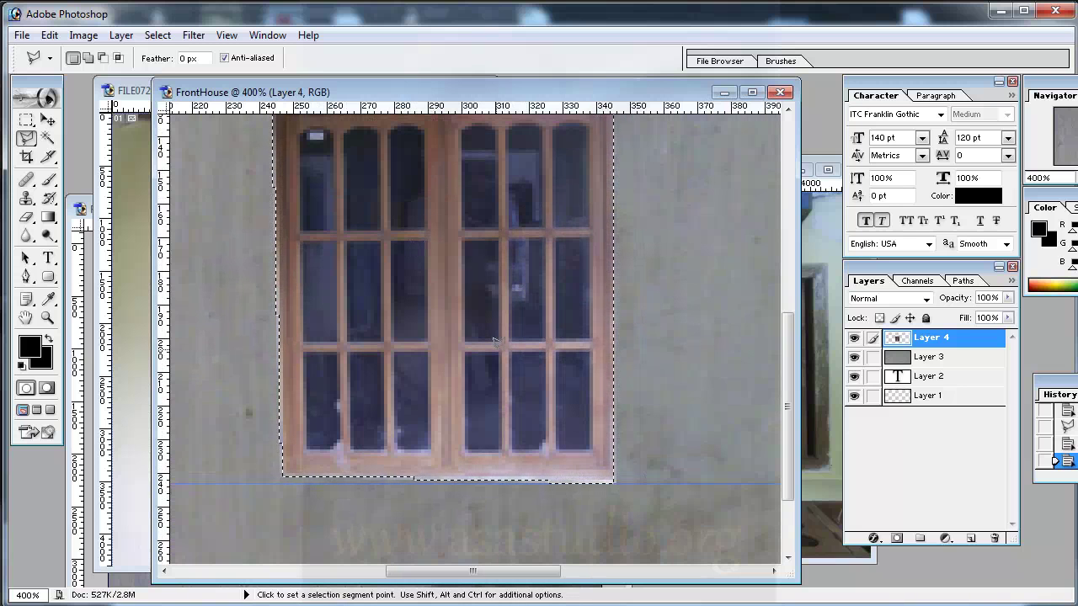
pyautogui.click(397, 315)
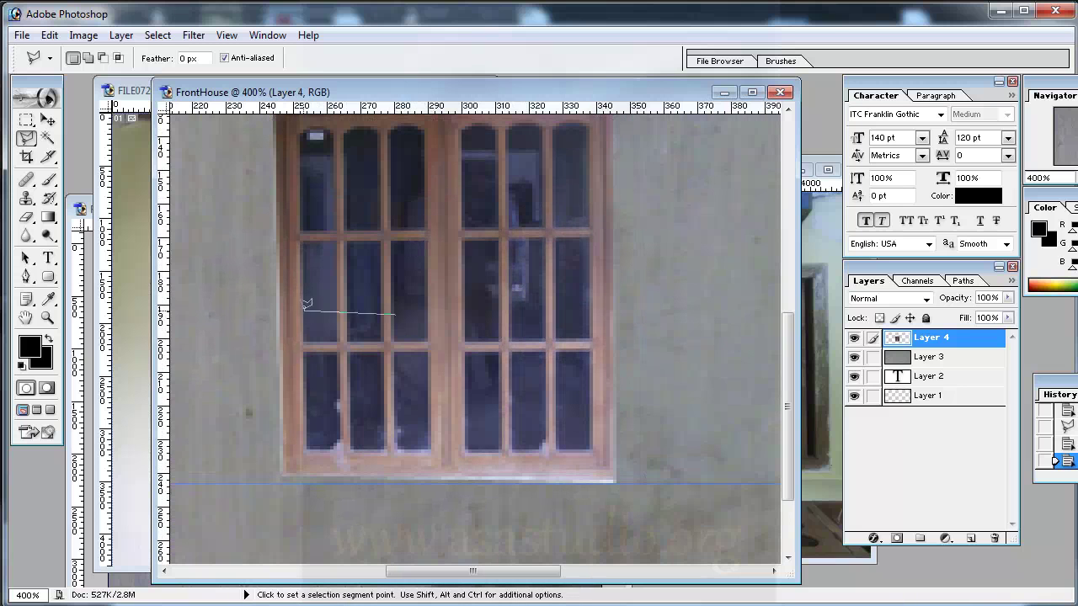
pyautogui.doubleClick(408, 361)
pyautogui.click(502, 249)
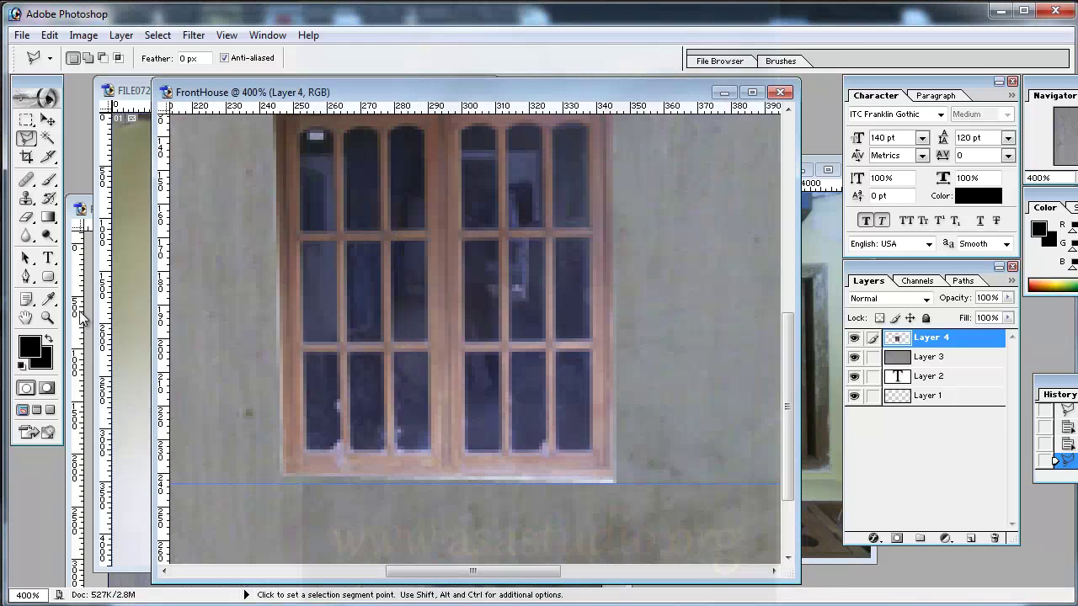
# Add guides along the trimmed window's top, left and right edges, then zoom back to 300%.
pyautogui.scroll(2, 341, 216)
pyautogui.scroll(2, 397, 234)
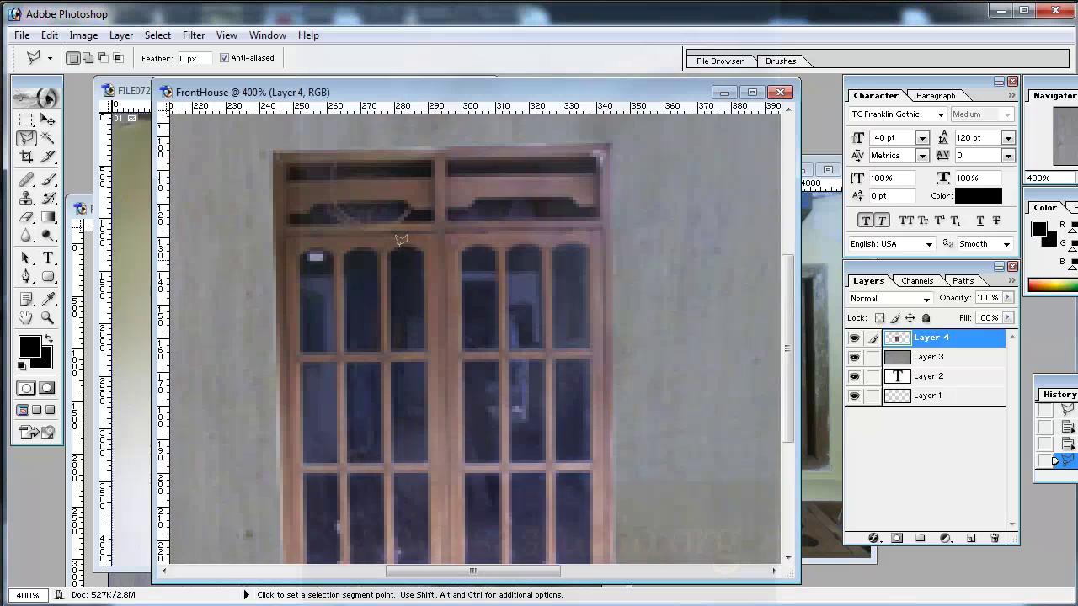
pyautogui.scroll(2, 404, 232)
pyautogui.moveTo(424, 112); pyautogui.dragTo(427, 199)
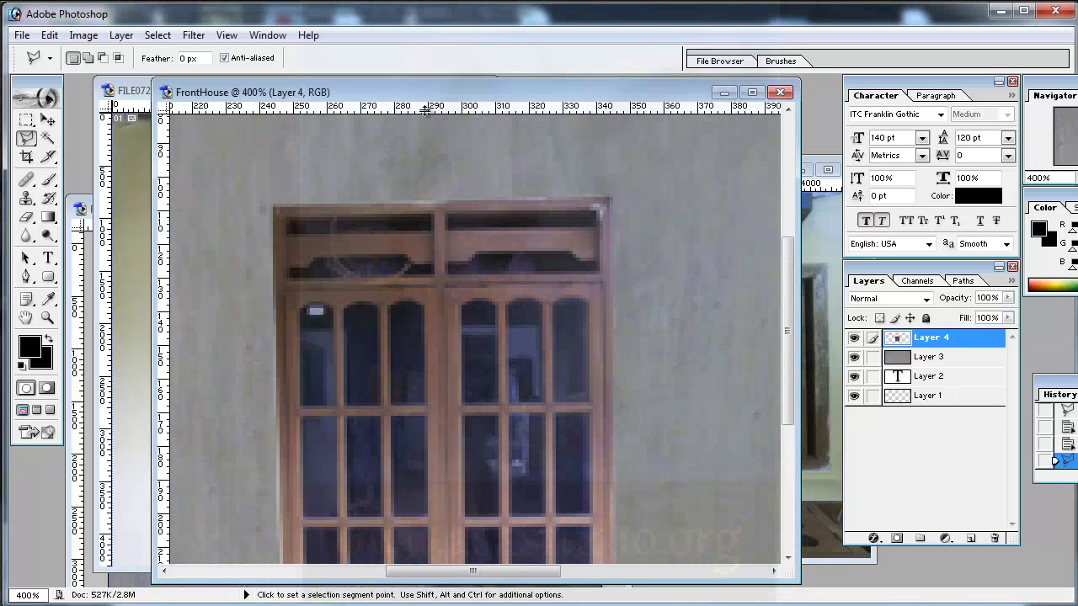
pyautogui.moveTo(159, 364); pyautogui.dragTo(270, 379)
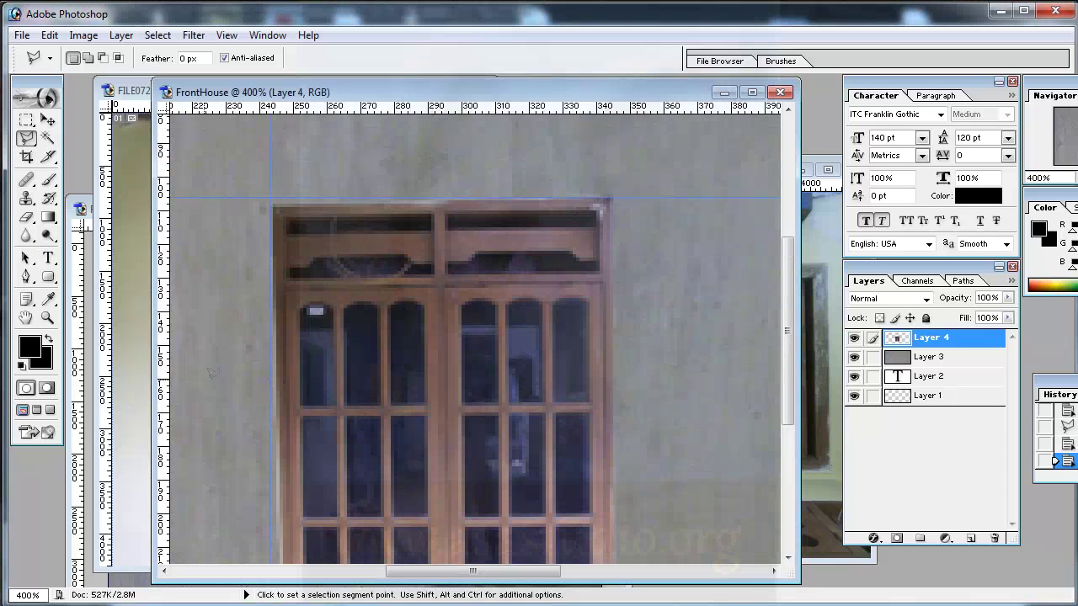
pyautogui.moveTo(165, 387)
pyautogui.mouseDown()
pyautogui.moveTo(623, 388)
pyautogui.moveTo(612, 388)
pyautogui.mouseUp()
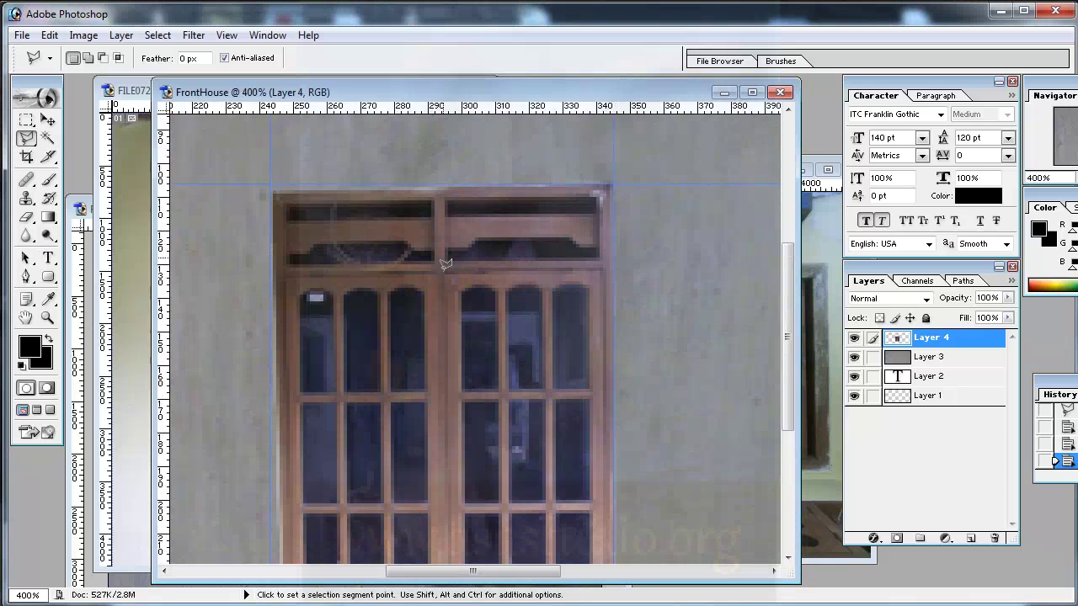
pyautogui.scroll(-2, 449, 265)
pyautogui.hotkey('ctrl', '-')
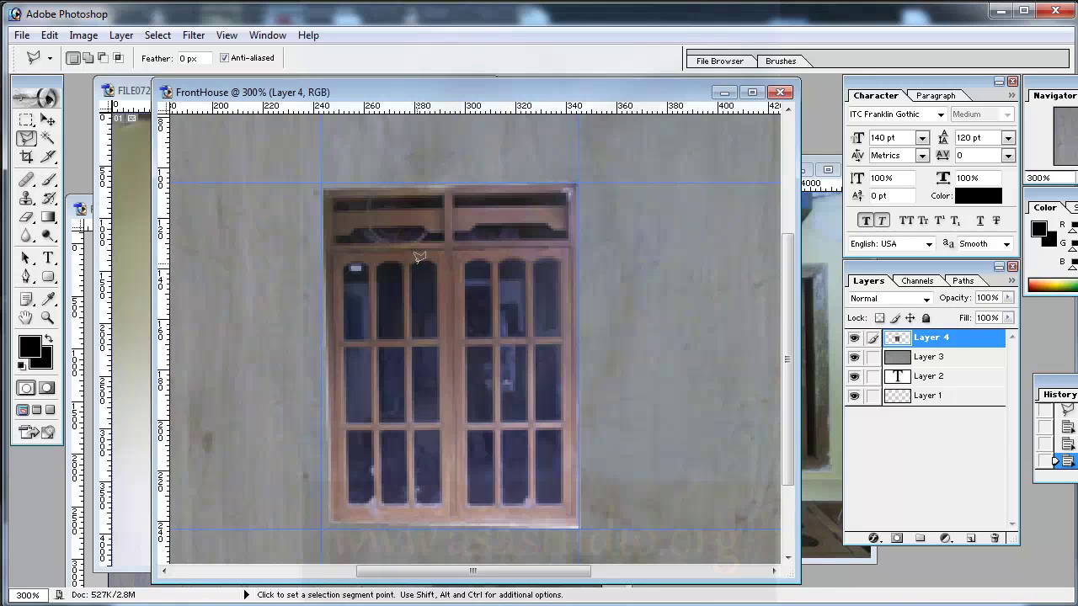
pyautogui.rightClick(412, 260)
# Distort Layer 4's window by nudging all four corners onto the guides, then commit the transform.
pyautogui.click(510, 384)
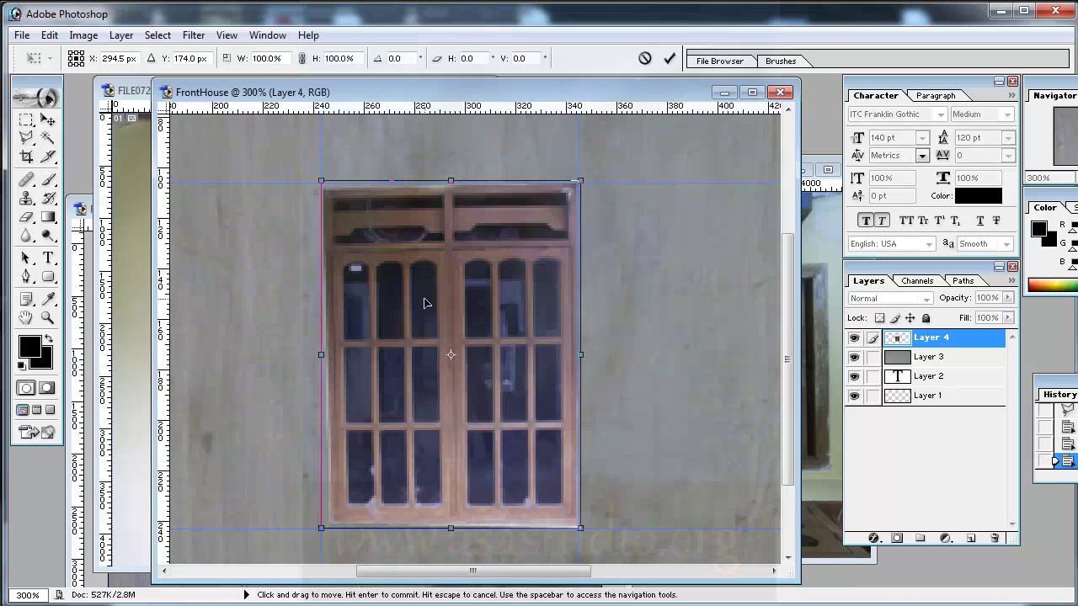
pyautogui.rightClick(413, 278)
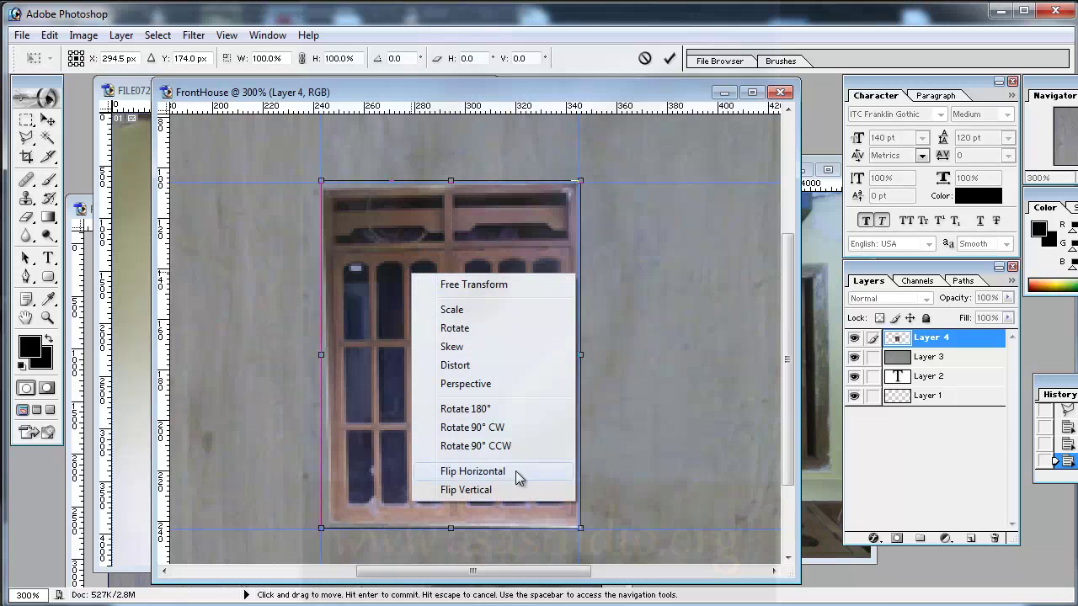
pyautogui.click(493, 363)
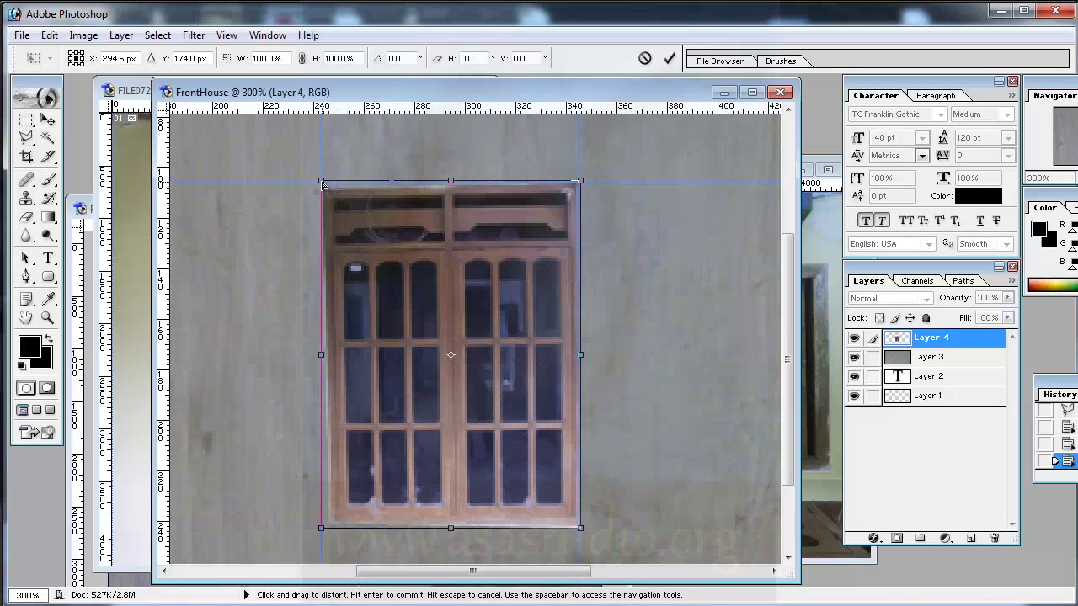
pyautogui.moveTo(322, 183); pyautogui.dragTo(321, 175)
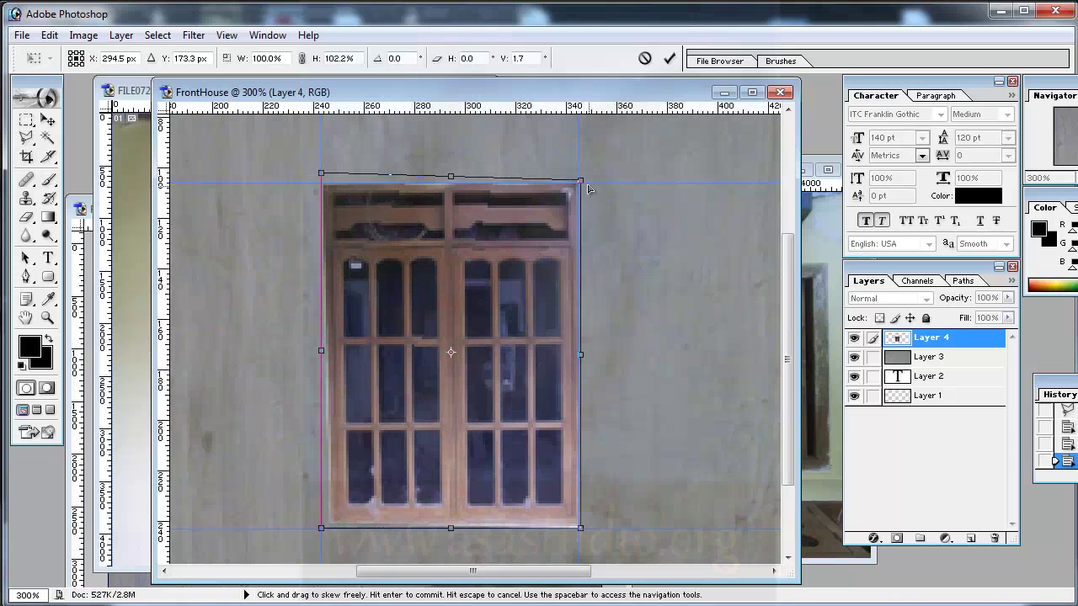
pyautogui.moveTo(580, 181); pyautogui.dragTo(587, 183)
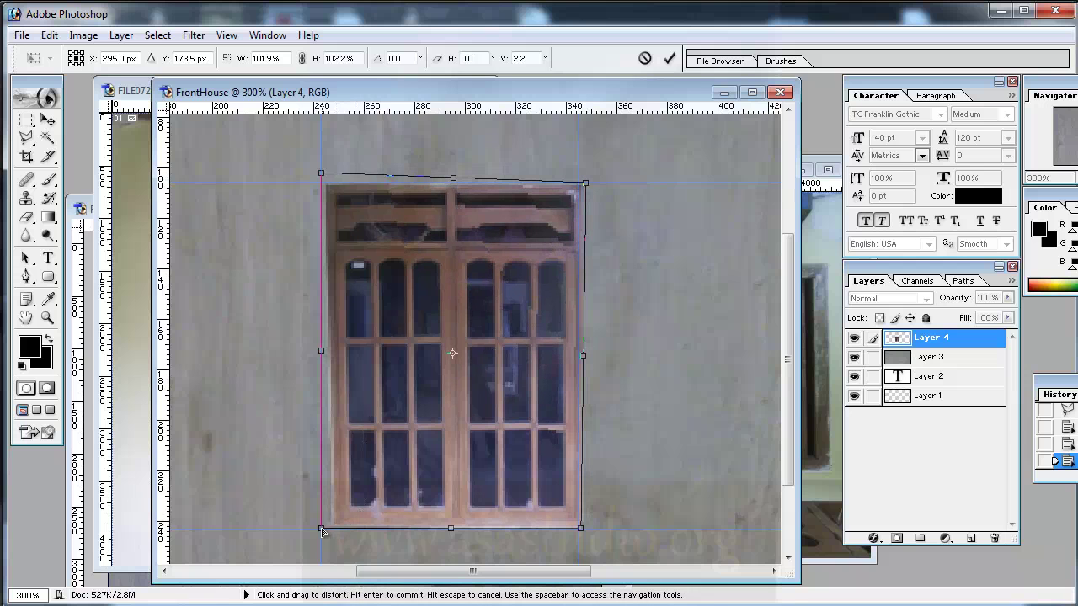
pyautogui.moveTo(321, 530); pyautogui.dragTo(312, 539)
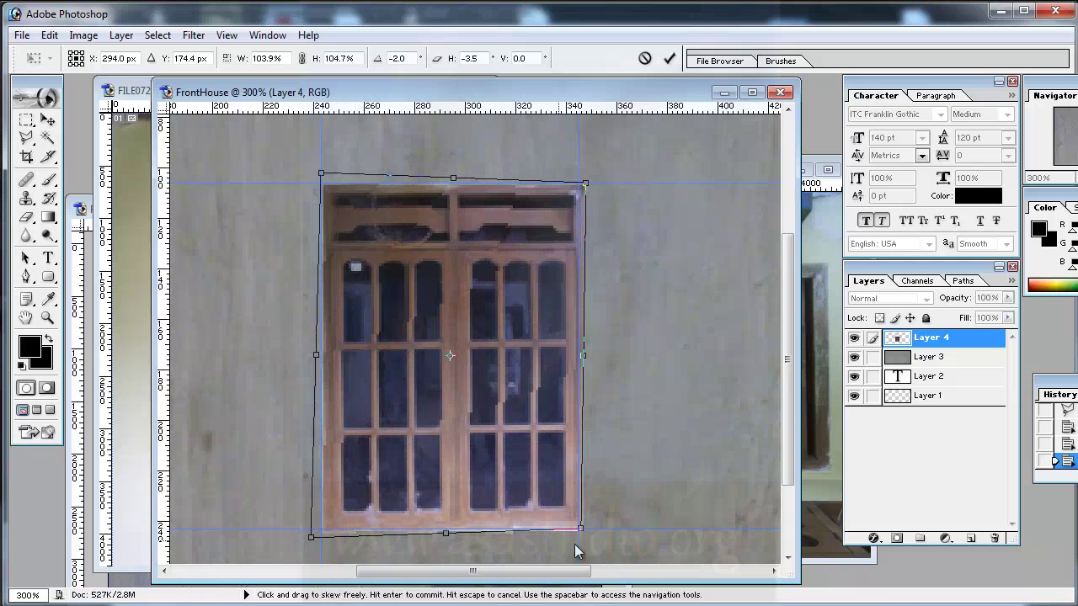
pyautogui.moveTo(581, 531); pyautogui.dragTo(585, 531)
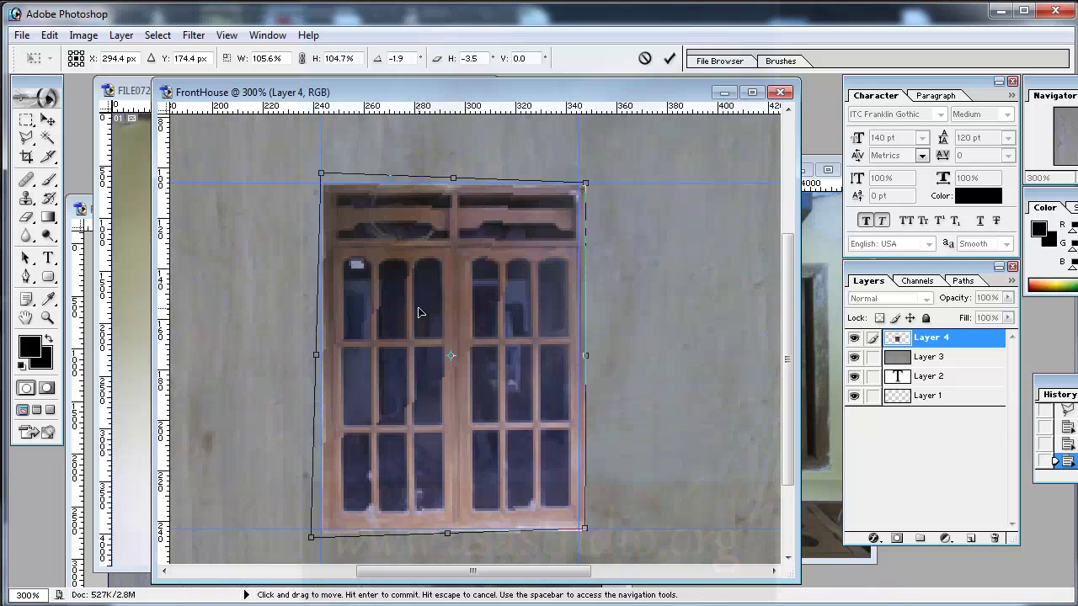
pyautogui.press('Return')
pyautogui.press('l')
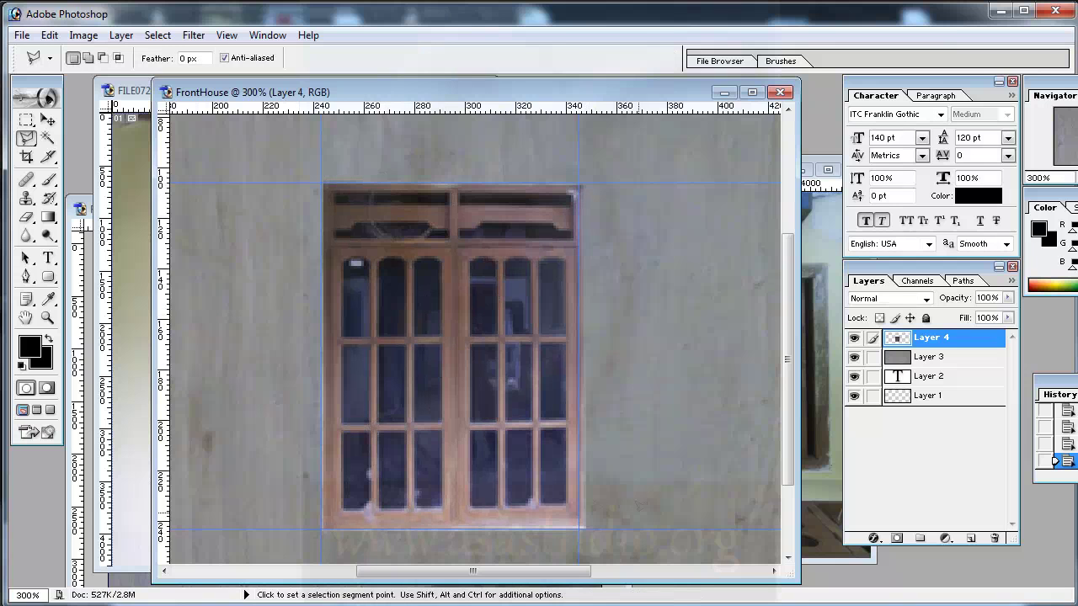
# Narrow Layer 4's wooden window to about 96.2% width with Free Transform, trimming both sides.
pyautogui.rightClick(419, 279)
pyautogui.click(489, 403)
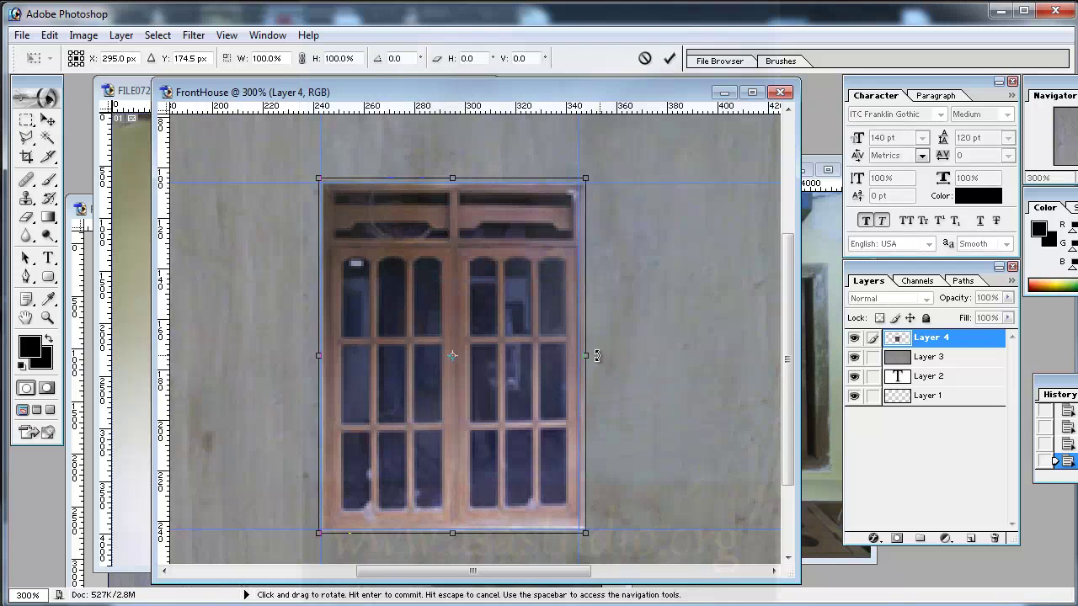
pyautogui.moveTo(597, 356); pyautogui.dragTo(590, 356)
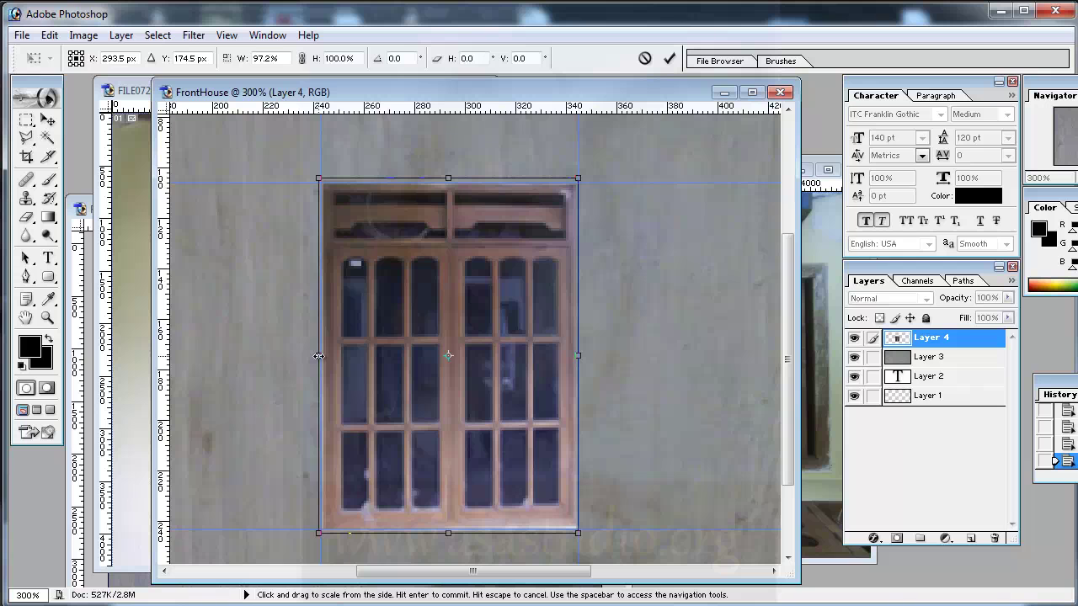
pyautogui.moveTo(317, 357); pyautogui.dragTo(315, 356)
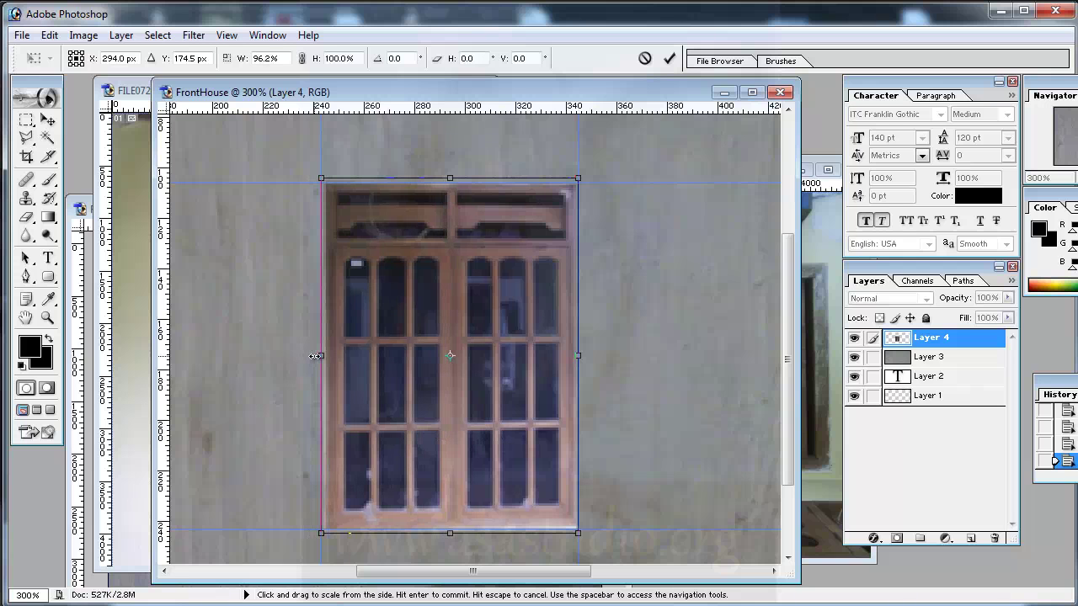
pyautogui.press('Return')
pyautogui.press('l')
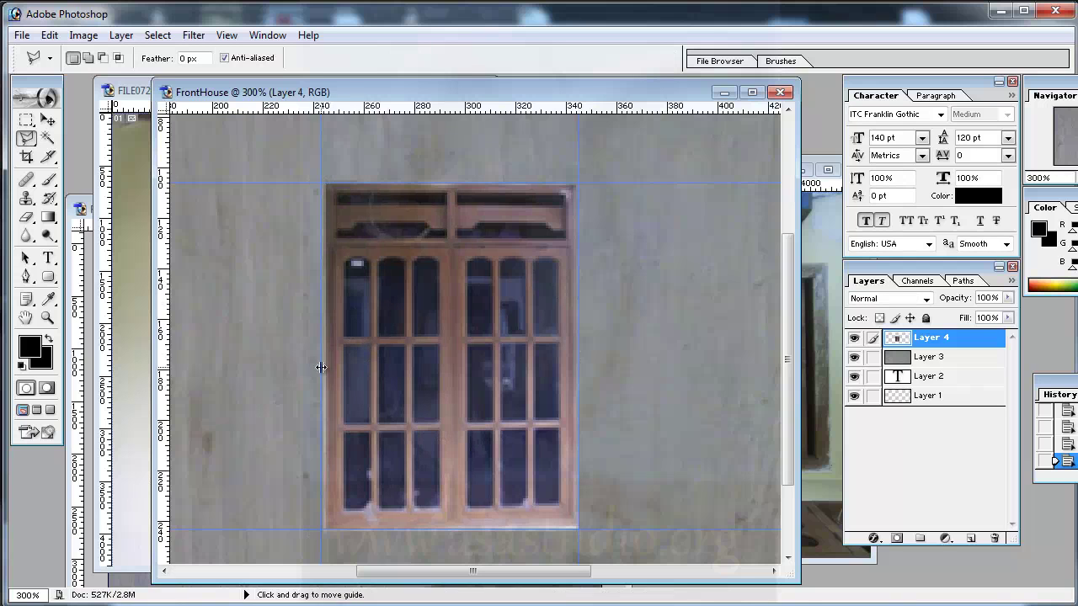
# Align the vertical guide with the window's left edge, checking the fit zoomed in, then recentre at 300%.
pyautogui.moveTo(321, 367); pyautogui.dragTo(327, 370)
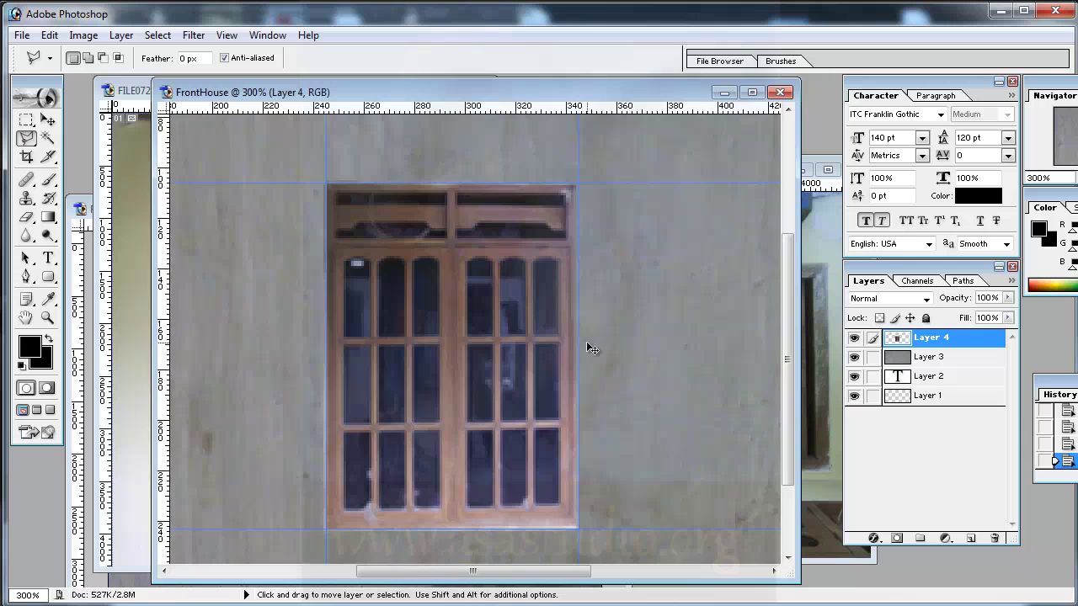
pyautogui.hotkey('ctrl', '+')
pyautogui.hotkey('ctrl', '+')
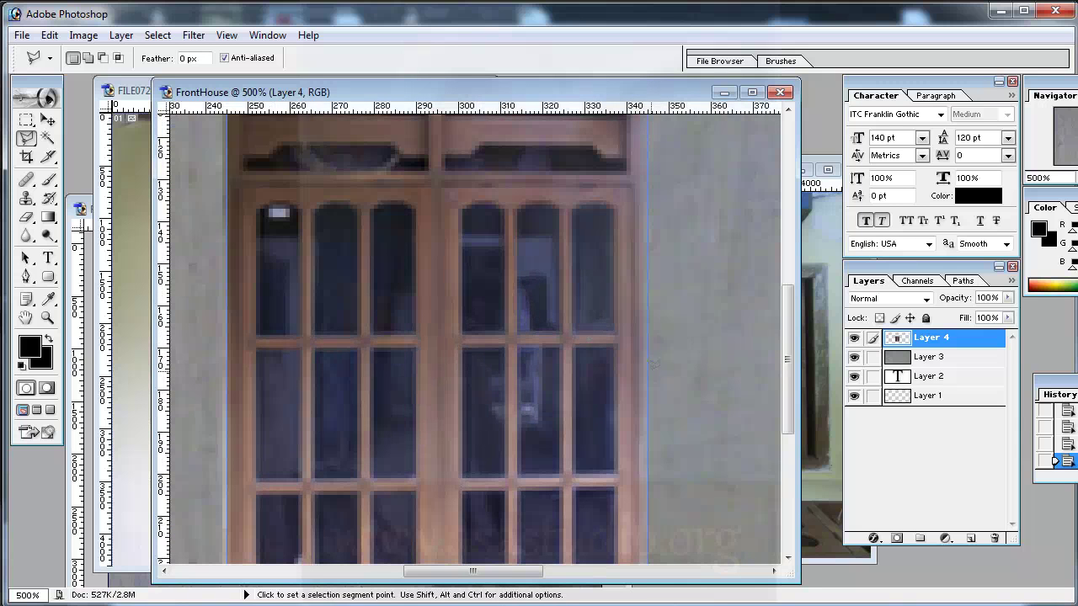
pyautogui.moveTo(647, 373); pyautogui.dragTo(643, 376)
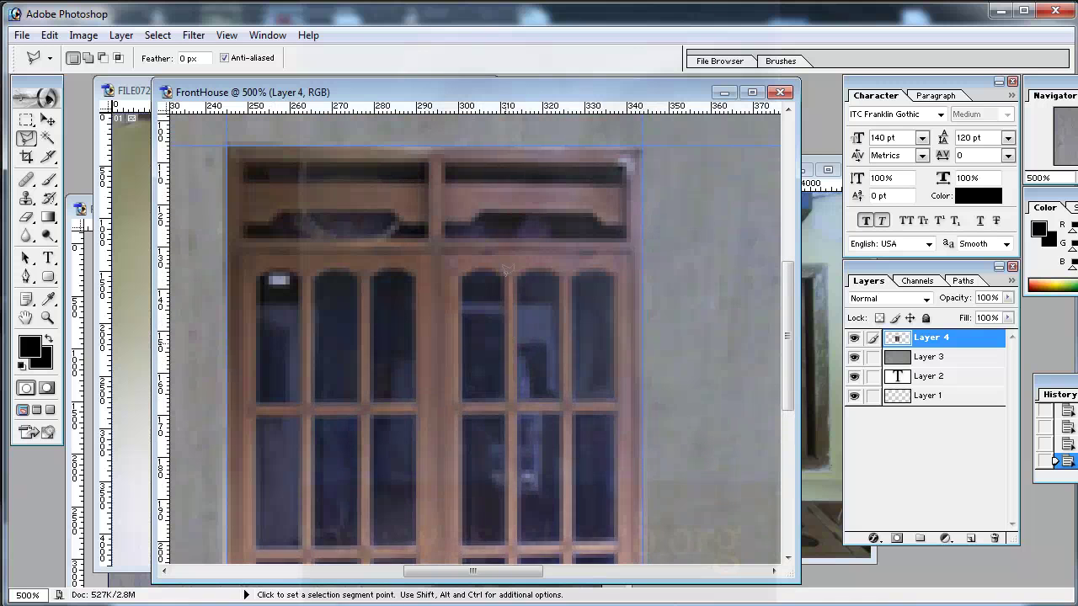
pyautogui.scroll(2, 508, 274)
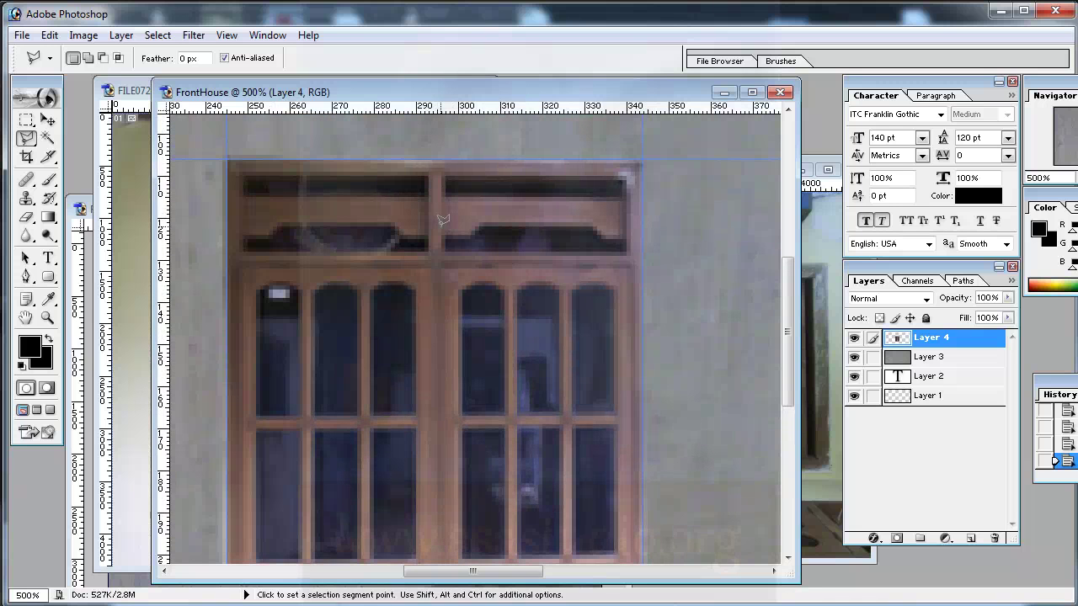
pyautogui.scroll(-1, 442, 221)
pyautogui.scroll(-3, 447, 236)
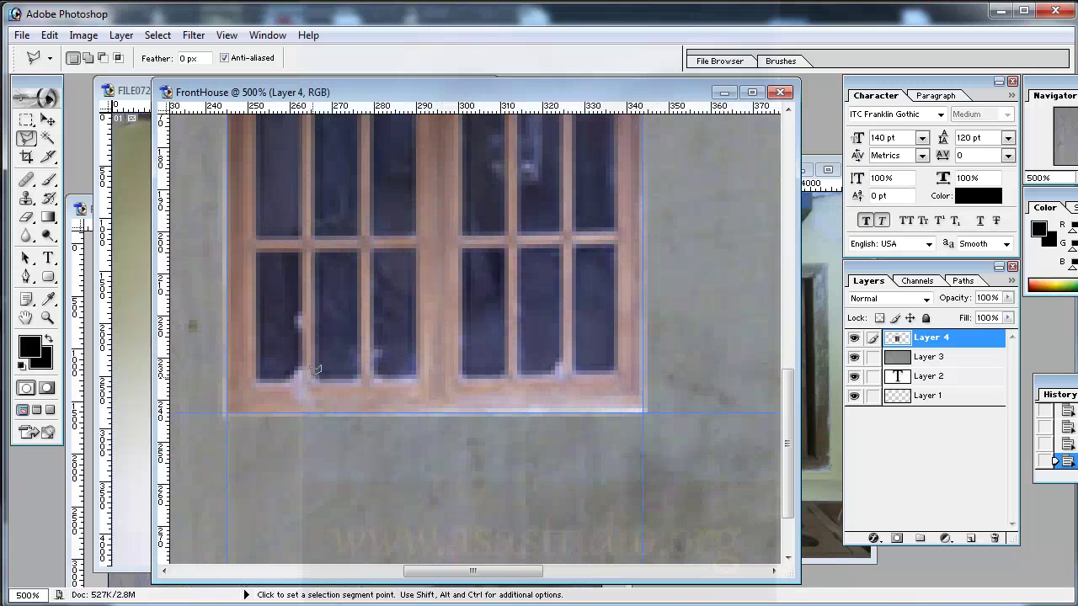
pyautogui.hotkey('ctrl', '-')
pyautogui.hotkey('ctrl', '-')
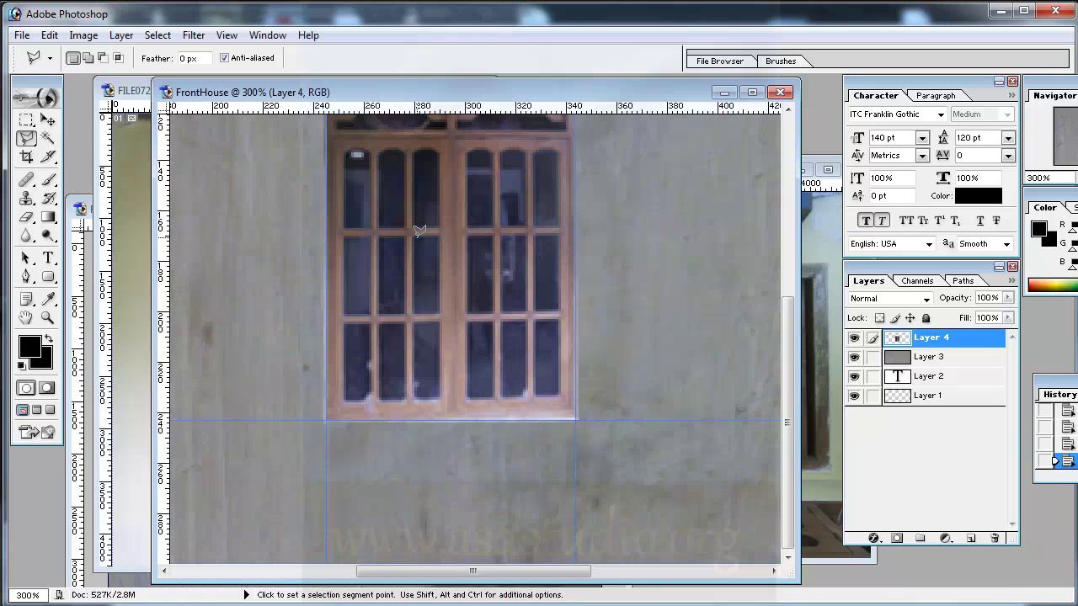
pyautogui.moveTo(418, 228); pyautogui.dragTo(399, 328)
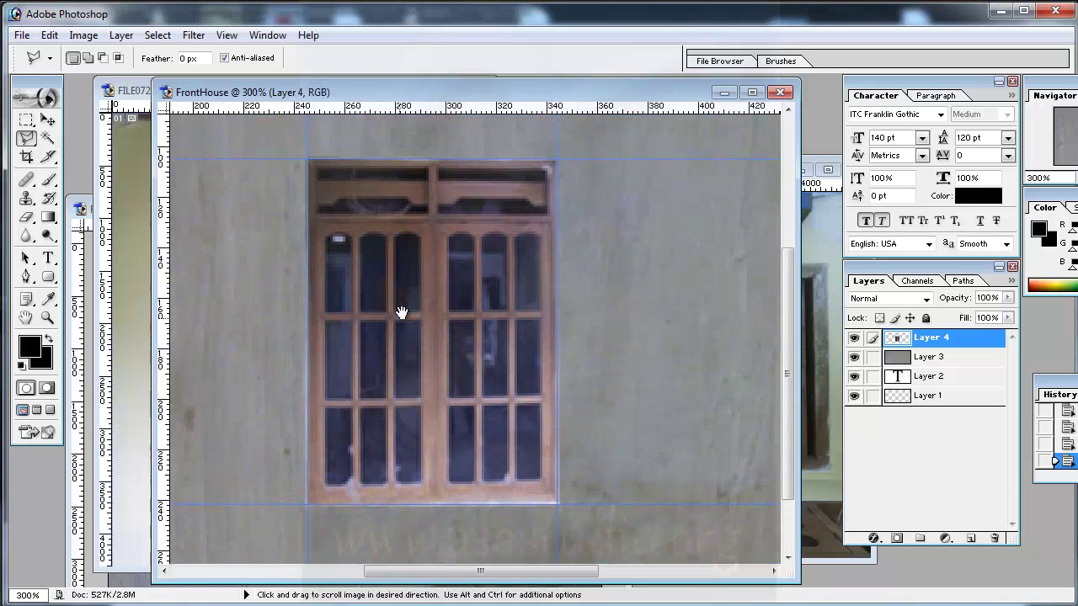
# Delete the fringe outside a tight rectangle around the window and clear the guides.
pyautogui.click(26, 120)
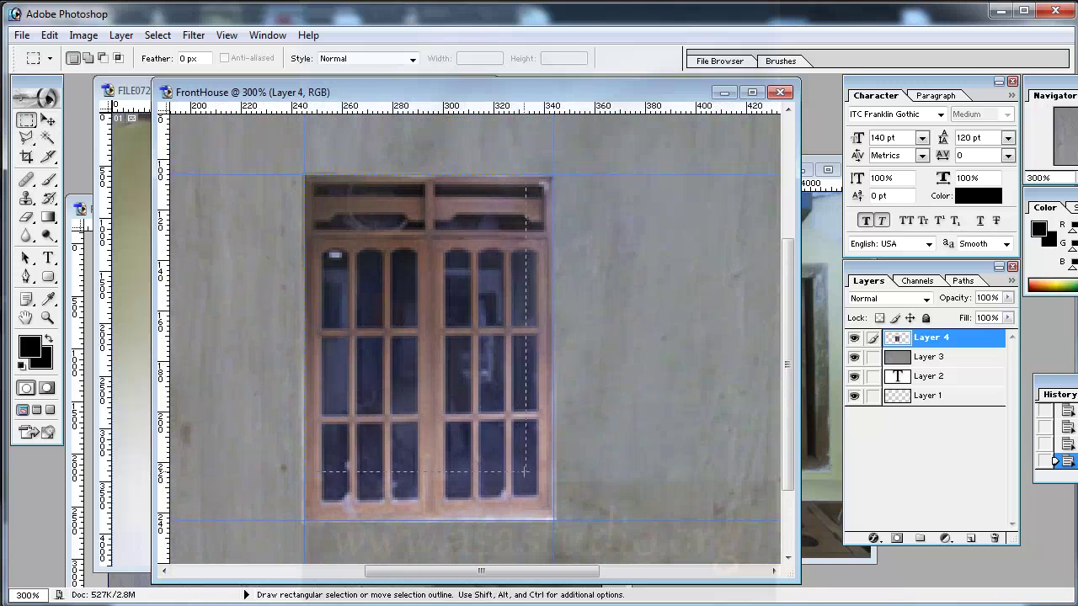
pyautogui.moveTo(525, 472); pyautogui.dragTo(553, 520)
pyautogui.rightClick(421, 331)
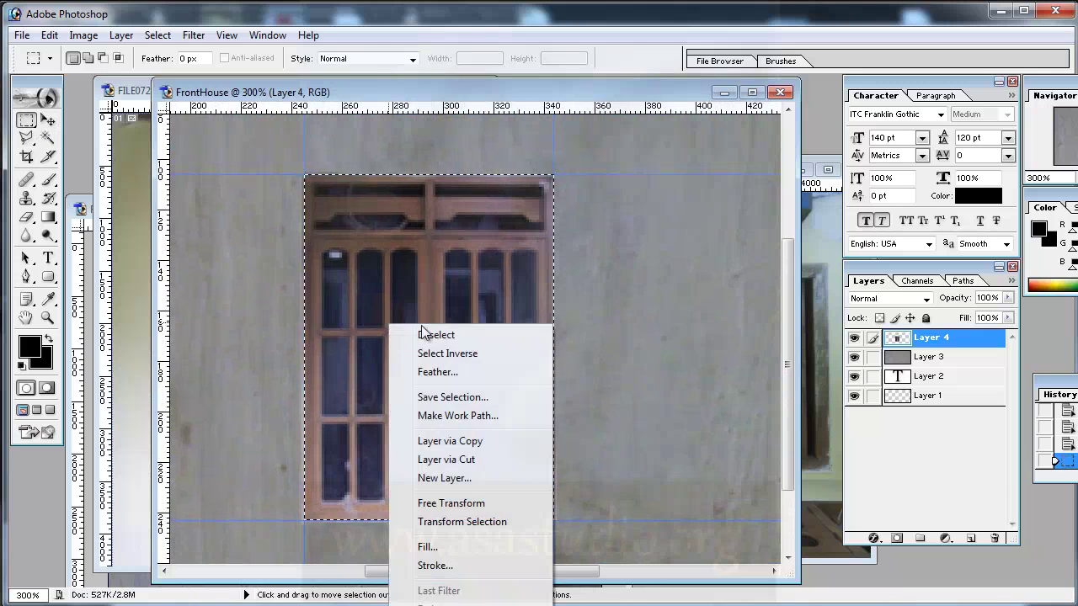
pyautogui.click(412, 353)
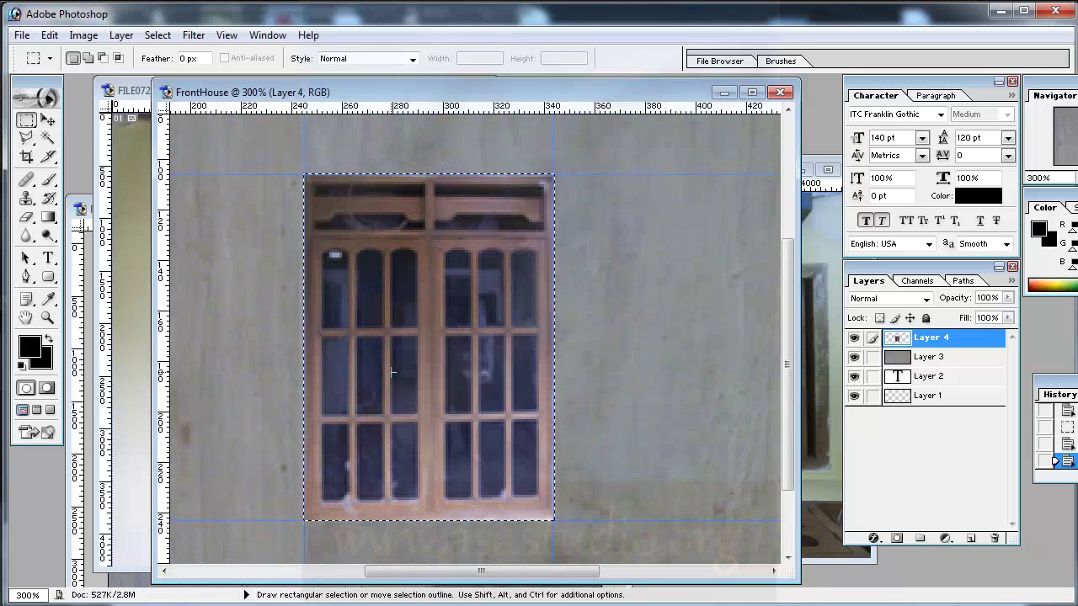
pyautogui.press('Delete')
pyautogui.hotkey('ctrl', 'd')
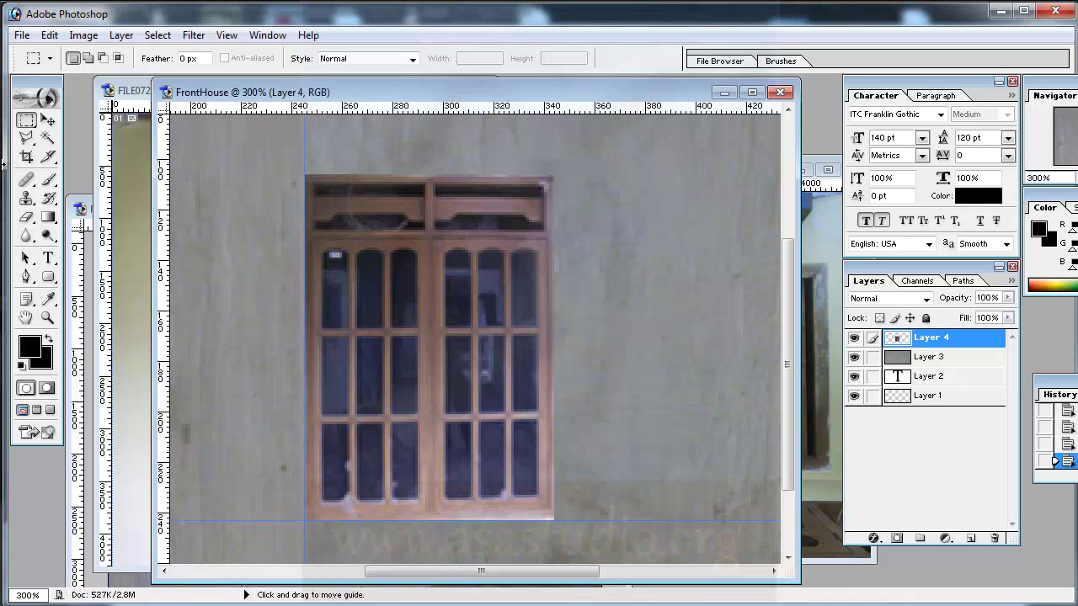
pyautogui.hotkey('ctrl', ';')
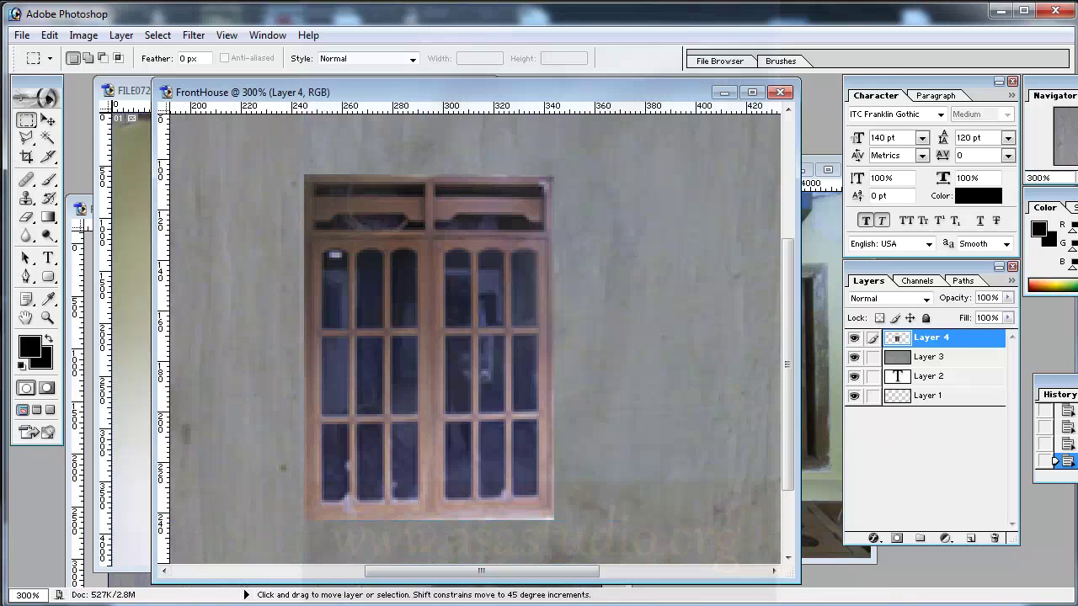
# Duplicate Layer 4 and place the window copy right beside the original.
pyautogui.hotkey('ctrl', '-')
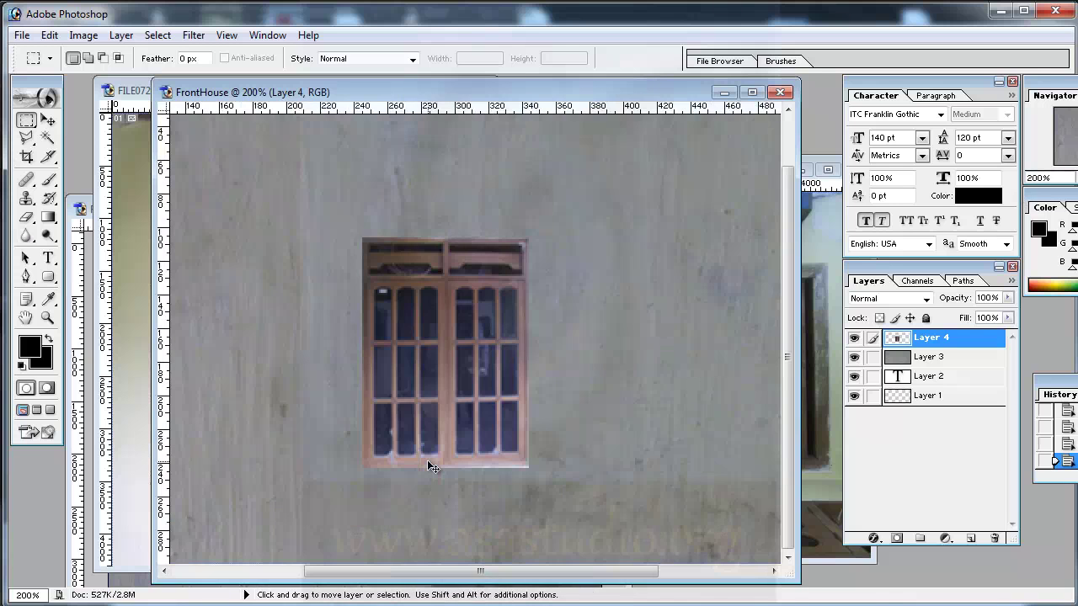
pyautogui.hotkey('ctrl', '-')
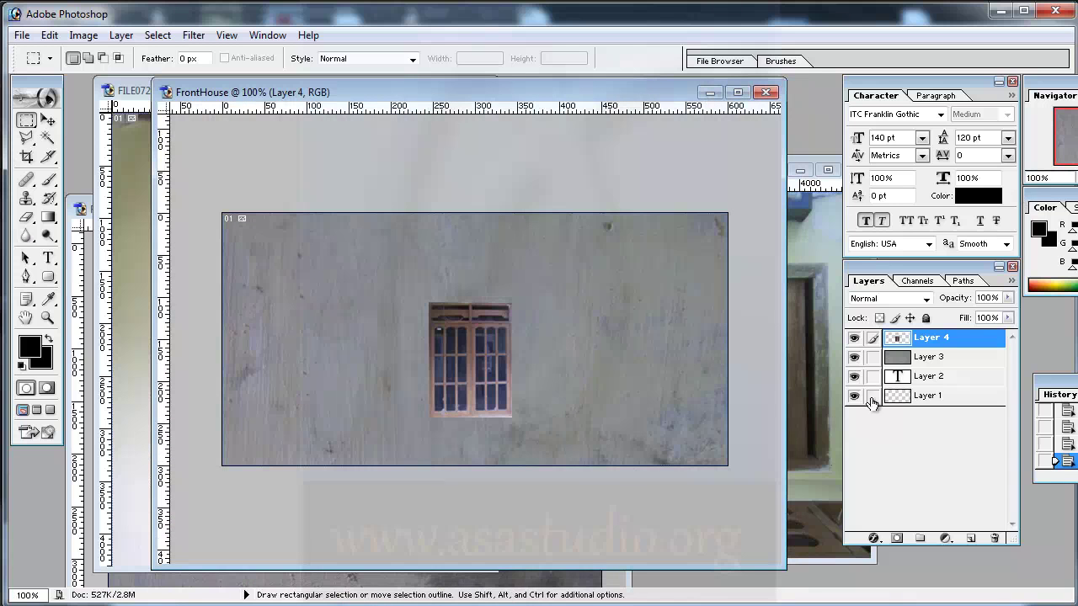
pyautogui.moveTo(905, 340); pyautogui.dragTo(971, 537)
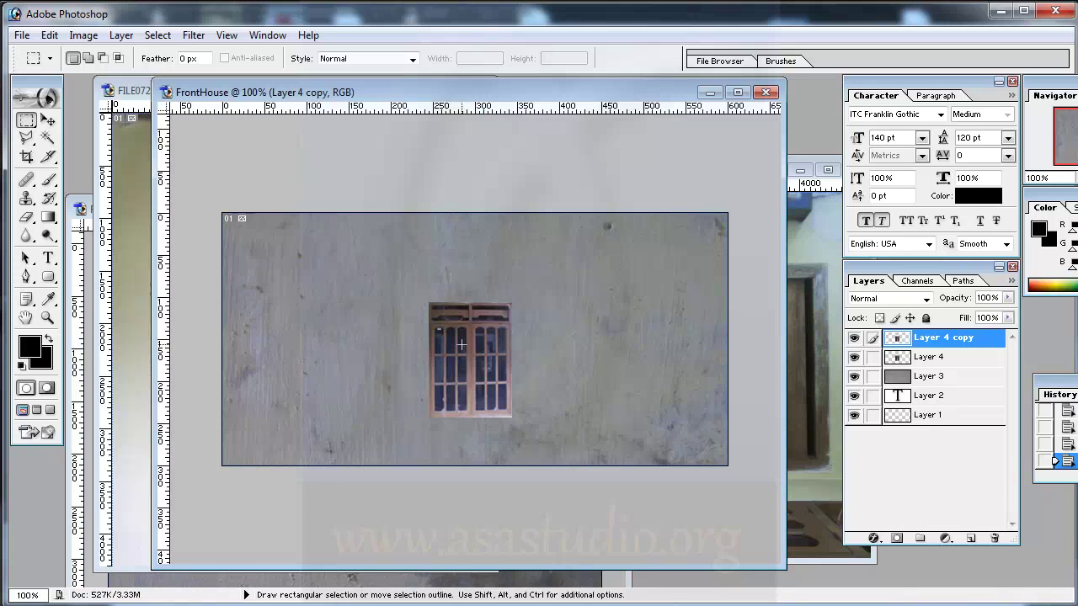
pyautogui.click(48, 122)
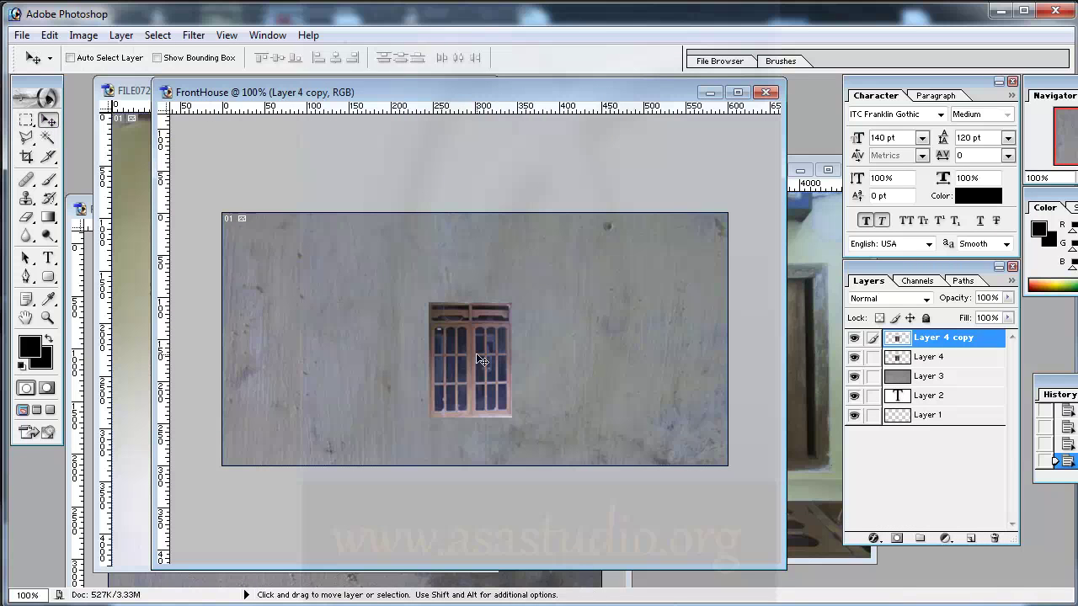
pyautogui.moveTo(477, 358); pyautogui.dragTo(570, 357)
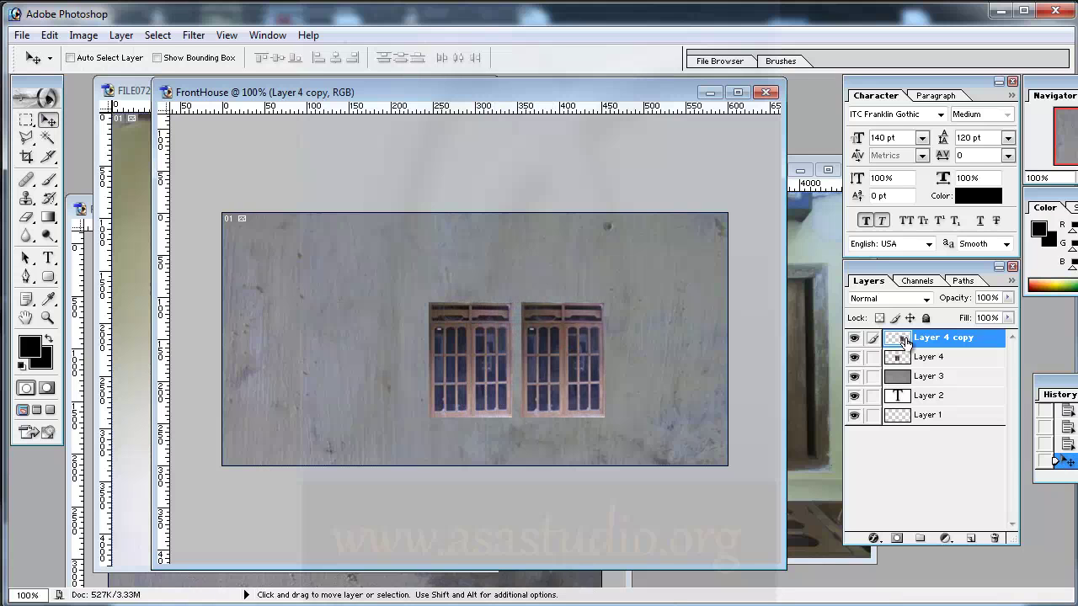
# Duplicate Layer 4 copy and position the third window to the right of the second.
pyautogui.moveTo(905, 341); pyautogui.dragTo(971, 539)
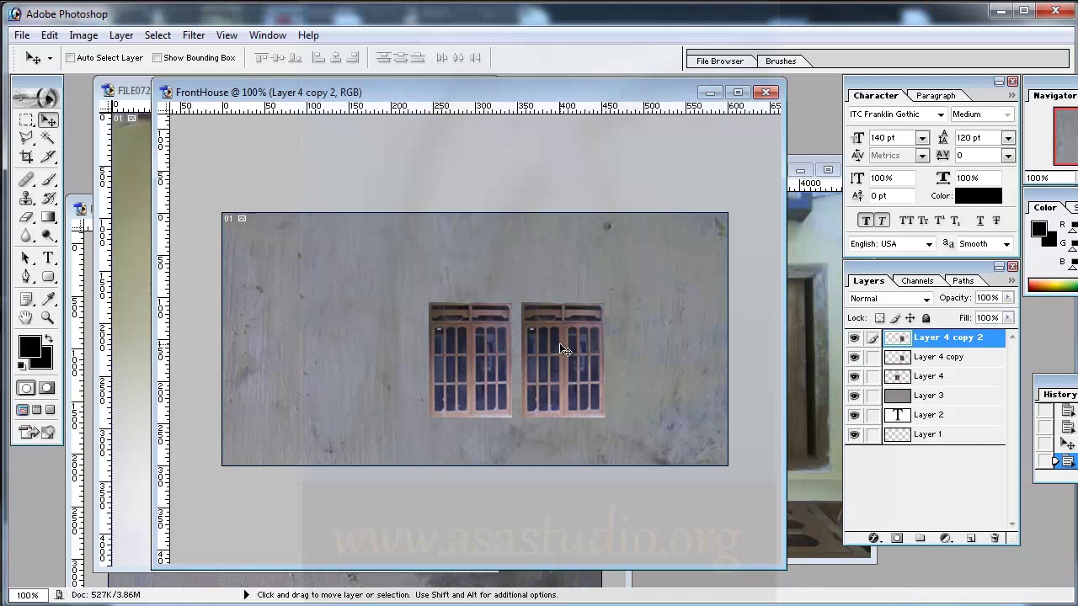
pyautogui.moveTo(561, 347); pyautogui.dragTo(656, 348)
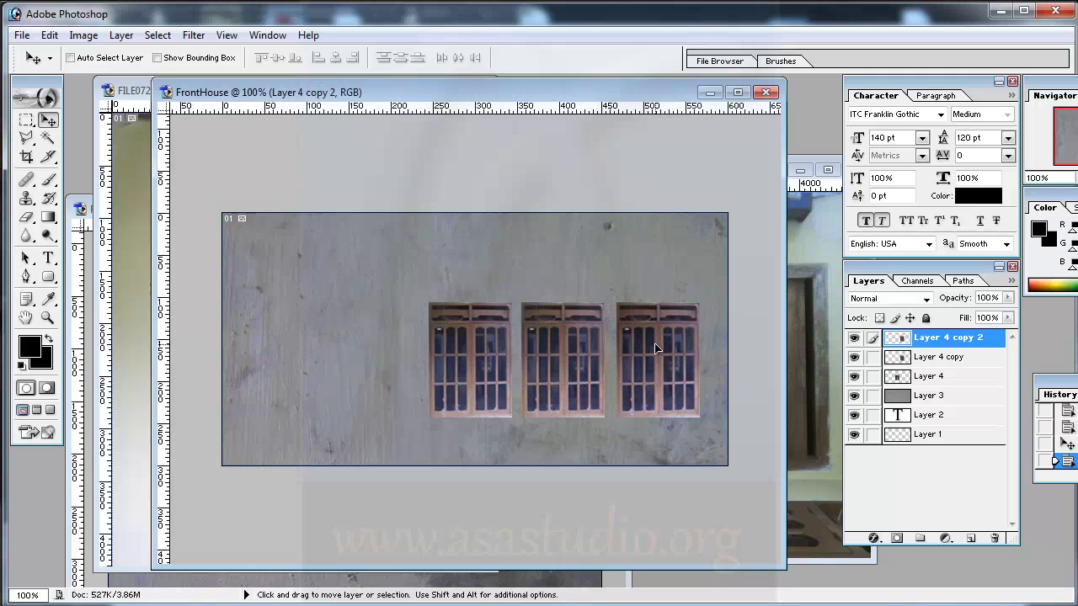
pyautogui.moveTo(656, 348); pyautogui.dragTo(656, 348)
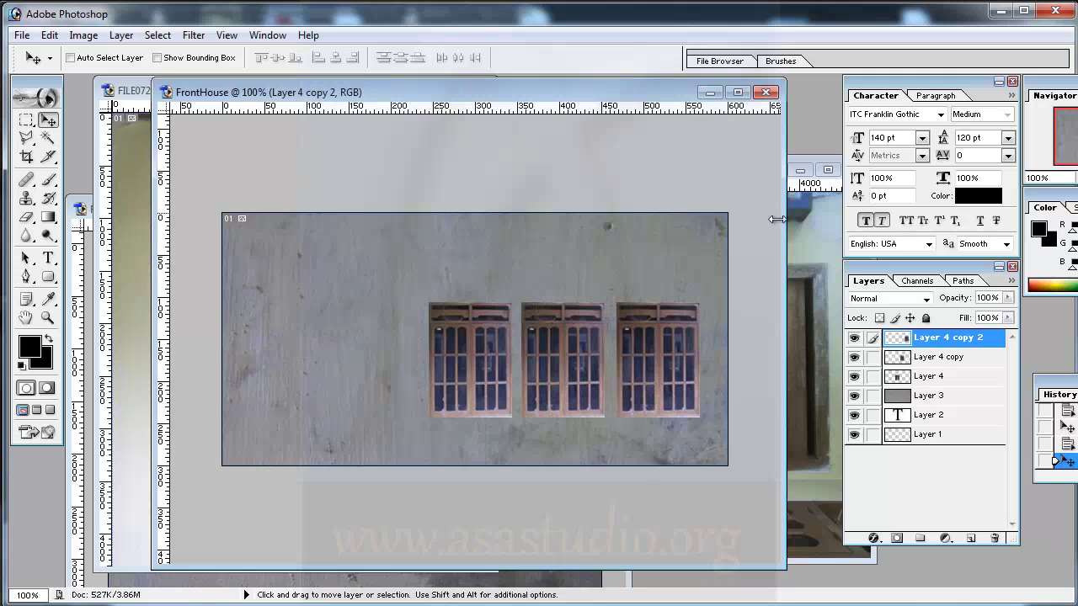
# Switch to the FILE0727.JPG door photo document.
pyautogui.click(815, 340)
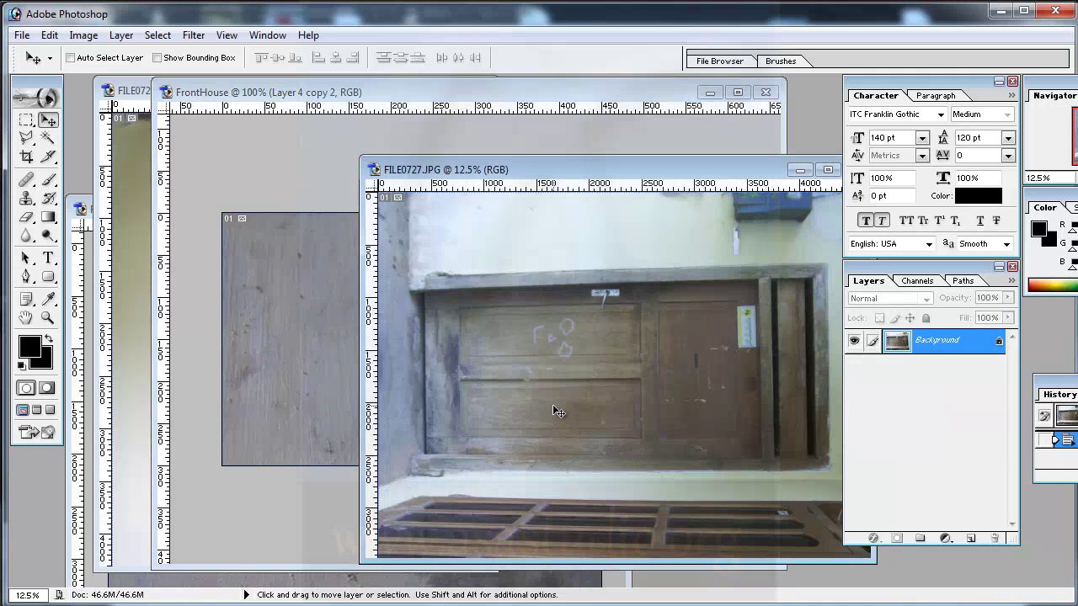